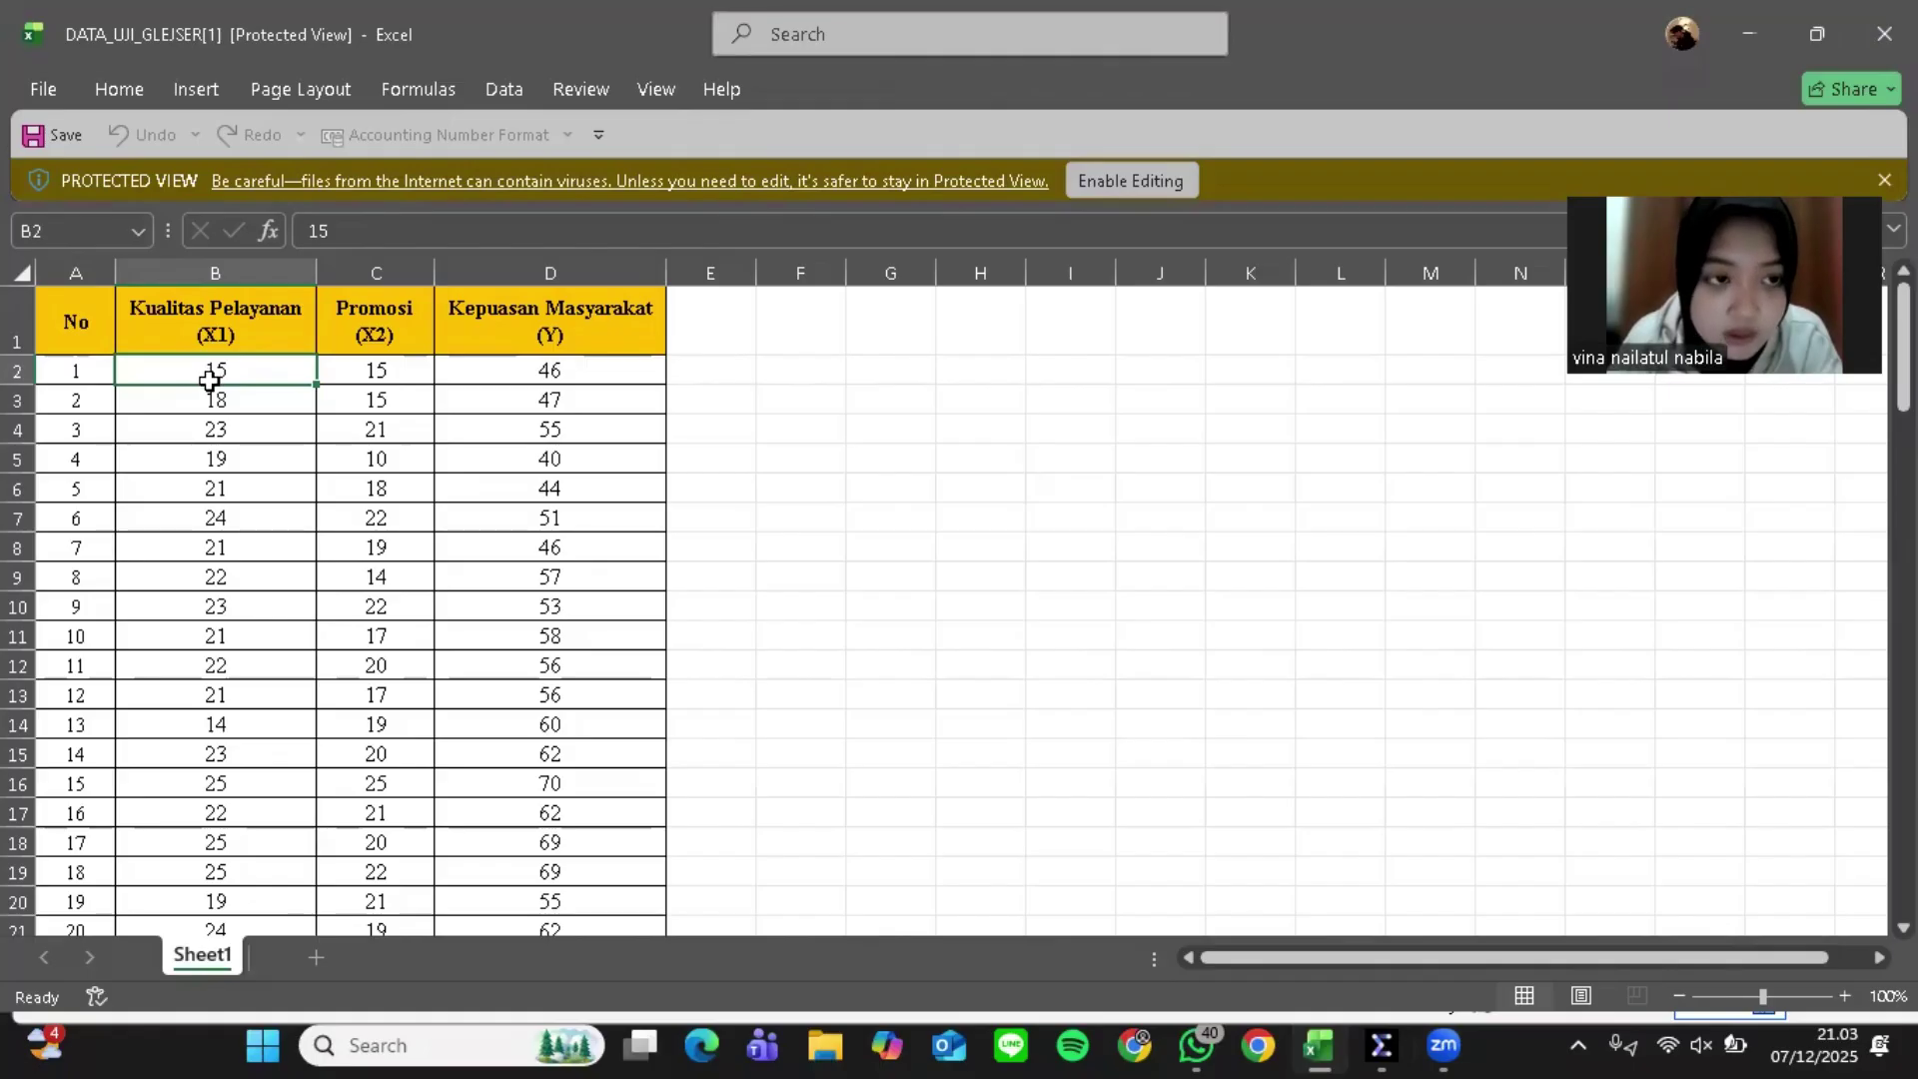
Copy the X1, X2 and Y data in B2:D101, leaving out the headers and the total row
{"action": "left_click_drag", "start_coordinate": [223, 377], "coordinate": [528, 408]}
{"action": "left_click_drag", "start_coordinate": [578, 795], "coordinate": [596, 942]}
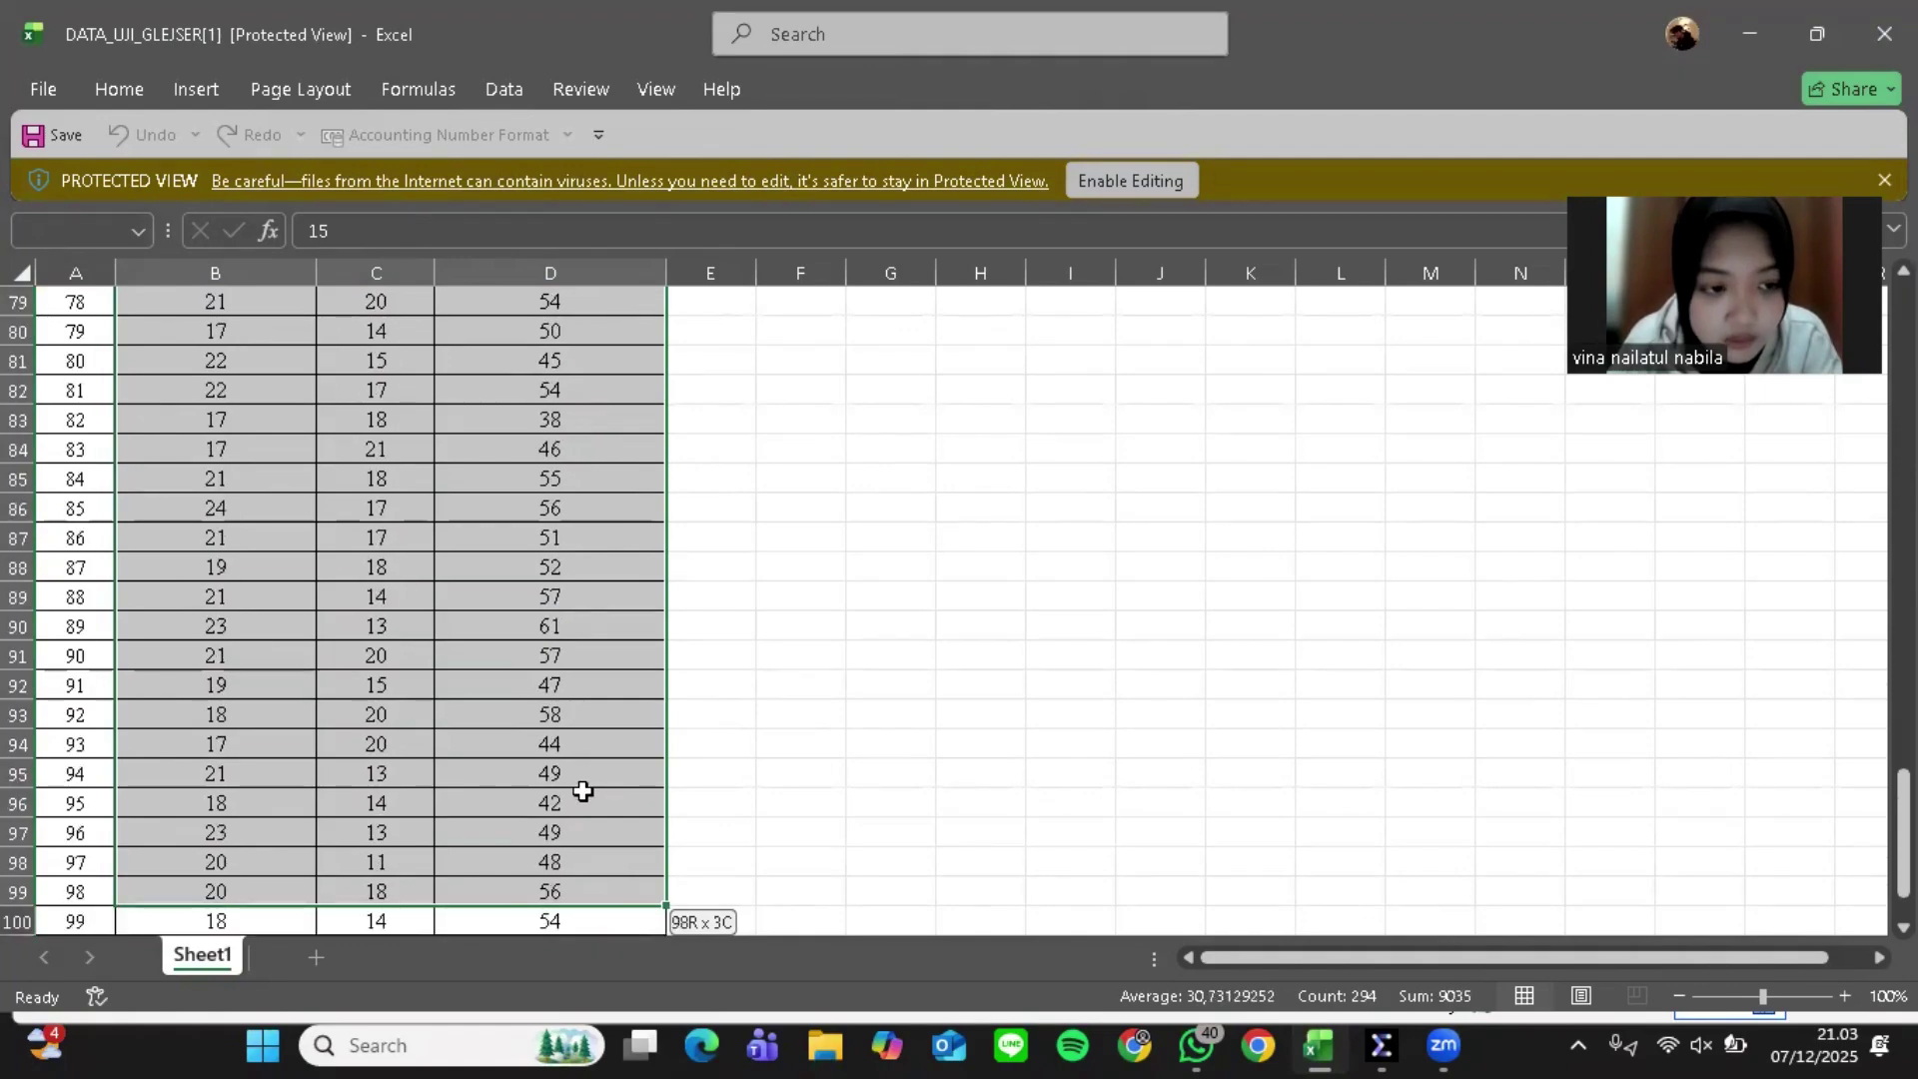
{"action": "scroll", "coordinate": [591, 835], "scroll_direction": "down", "scroll_amount": 2}
{"action": "left_click_drag", "start_coordinate": [586, 831], "coordinate": [585, 831]}
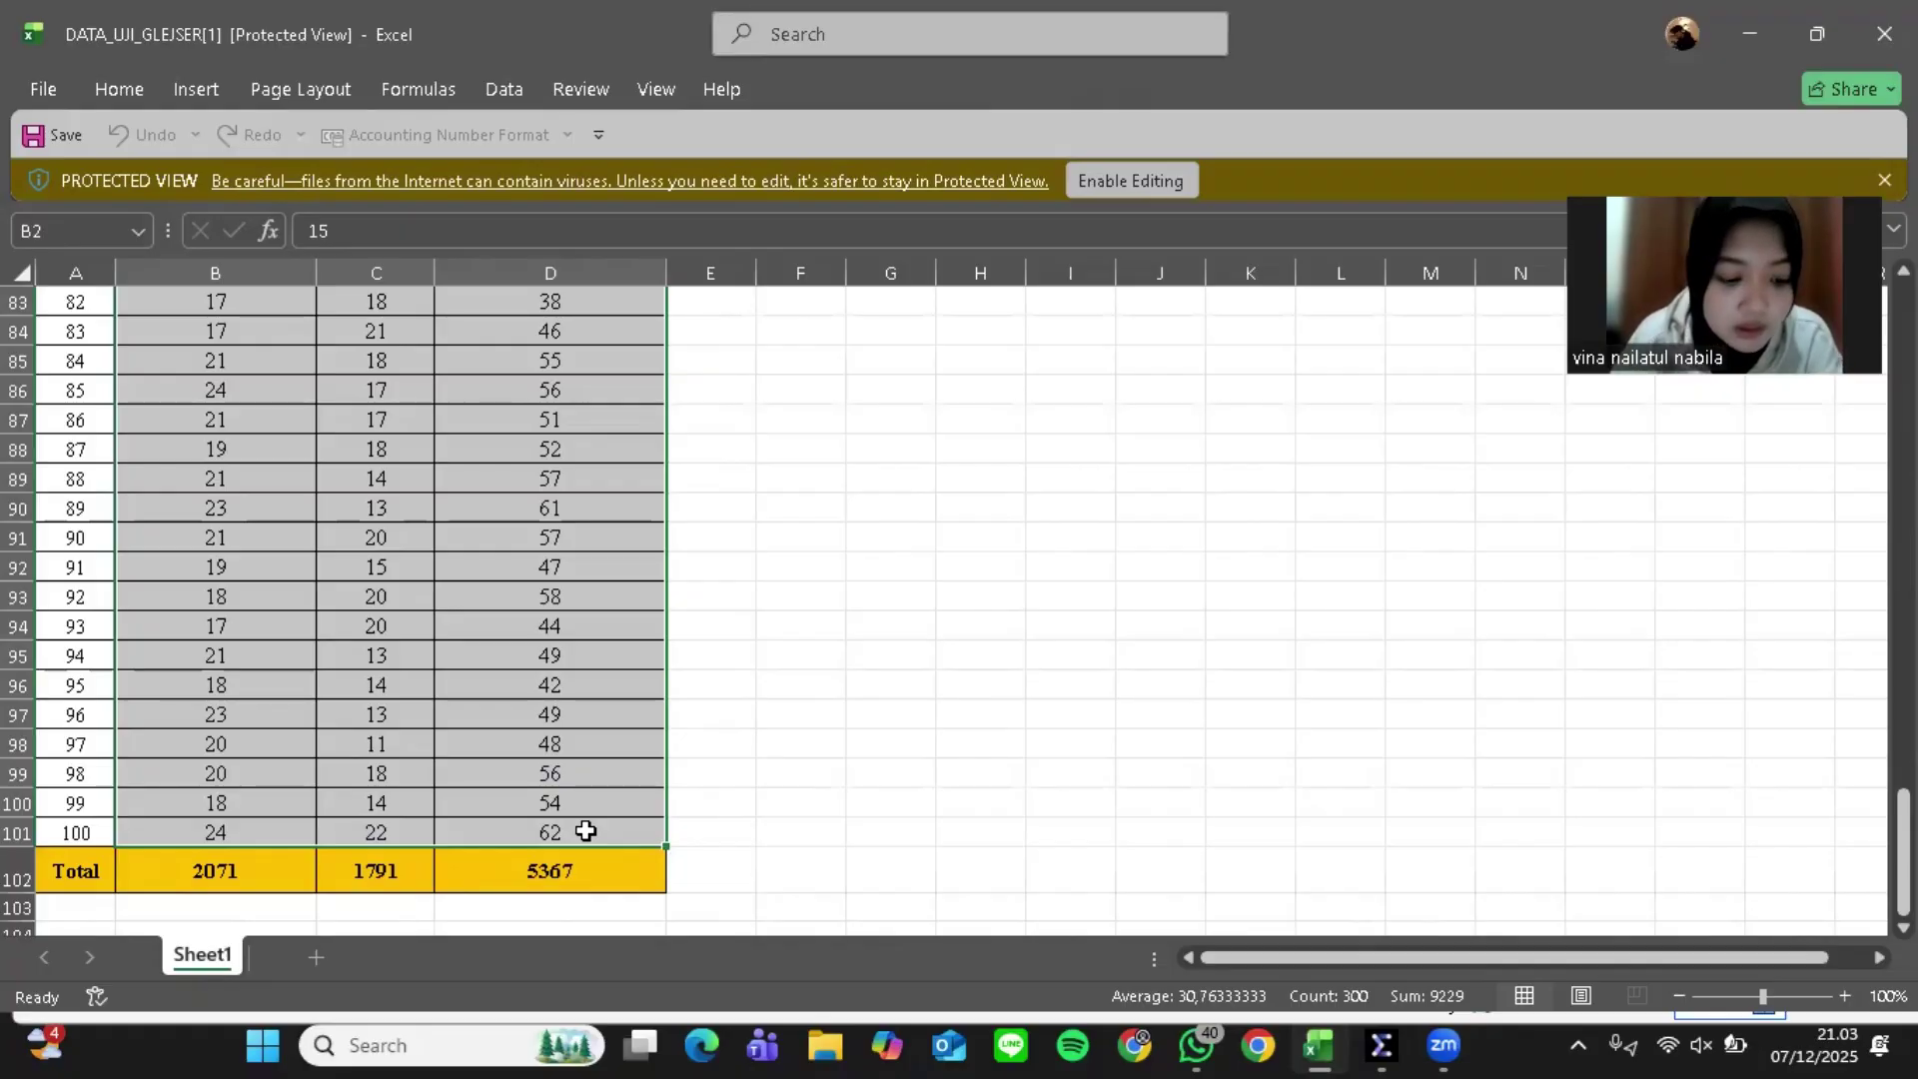
{"action": "key", "text": "ctrl+c"}
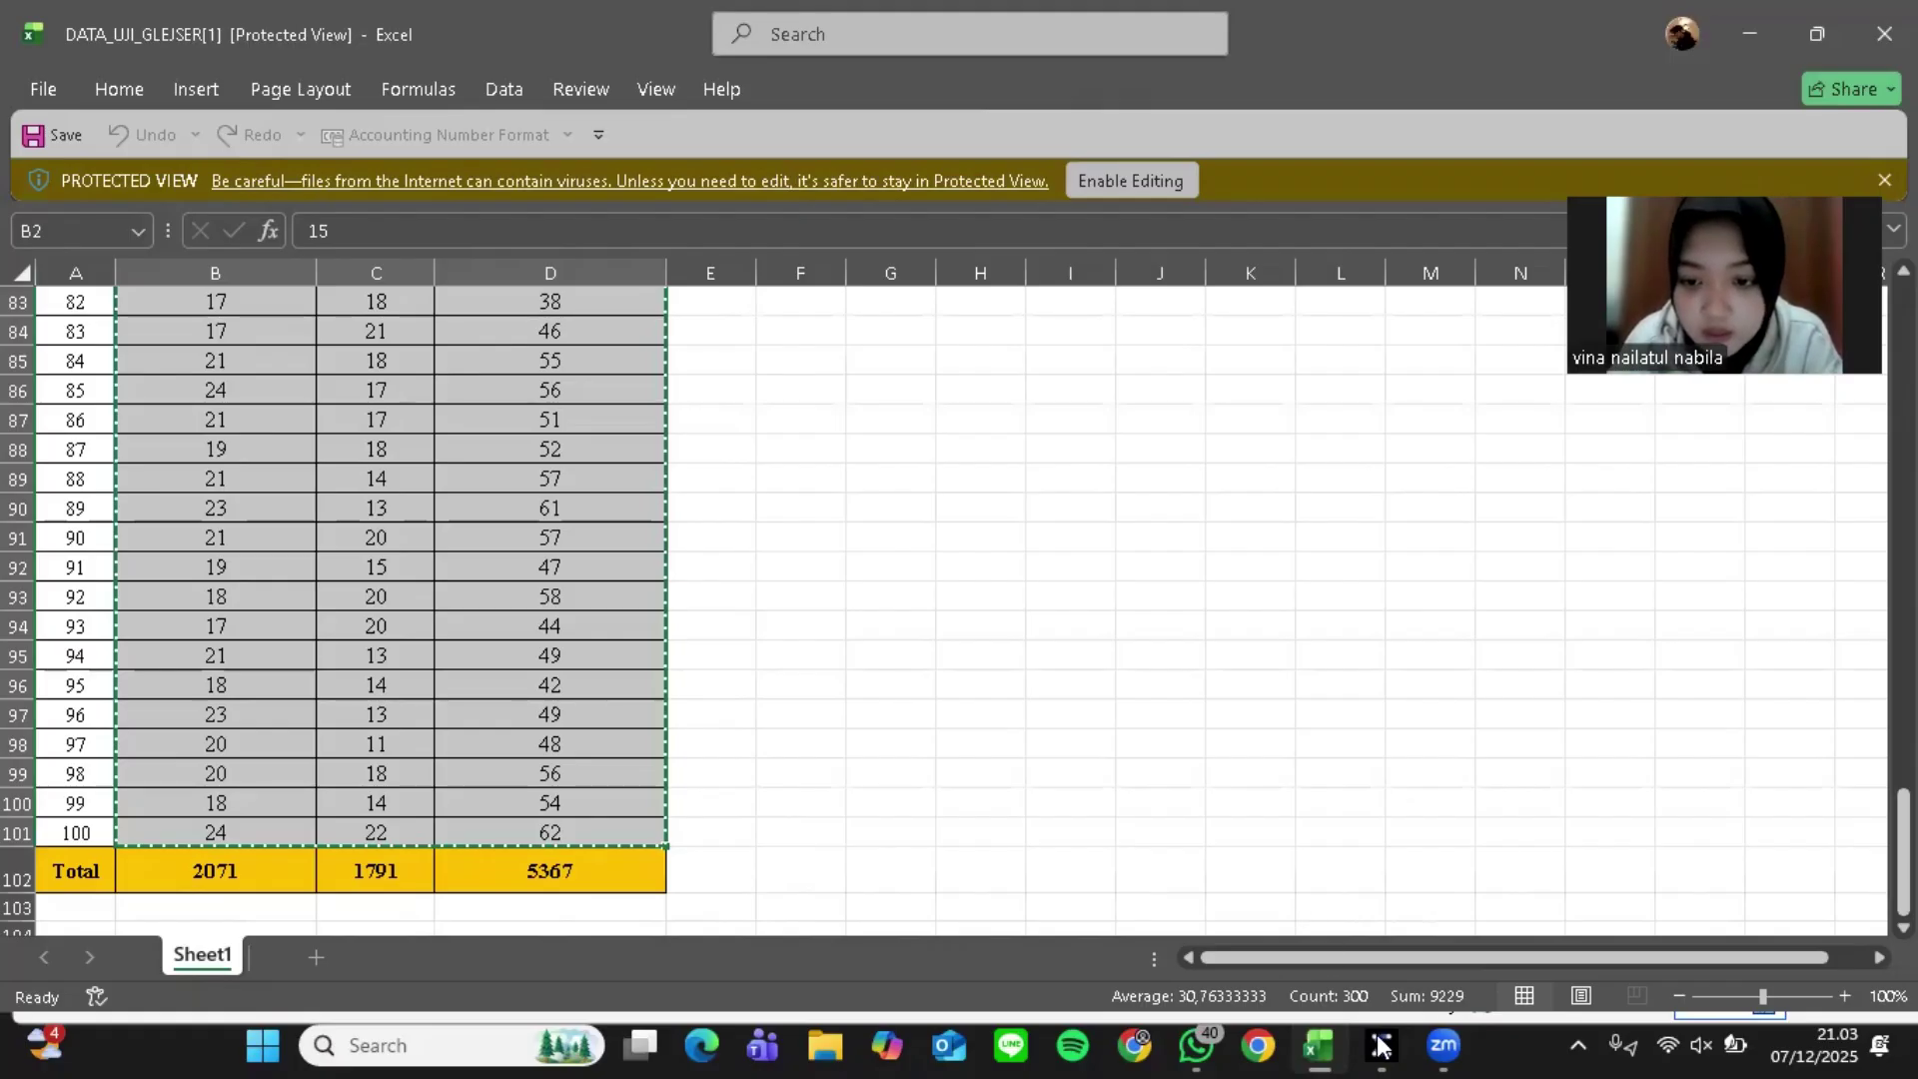
Switch to the SPSS Data Editor and paste the copied data starting at the first cell of the empty dataset
{"action": "mouse_move", "coordinate": [1379, 1045]}
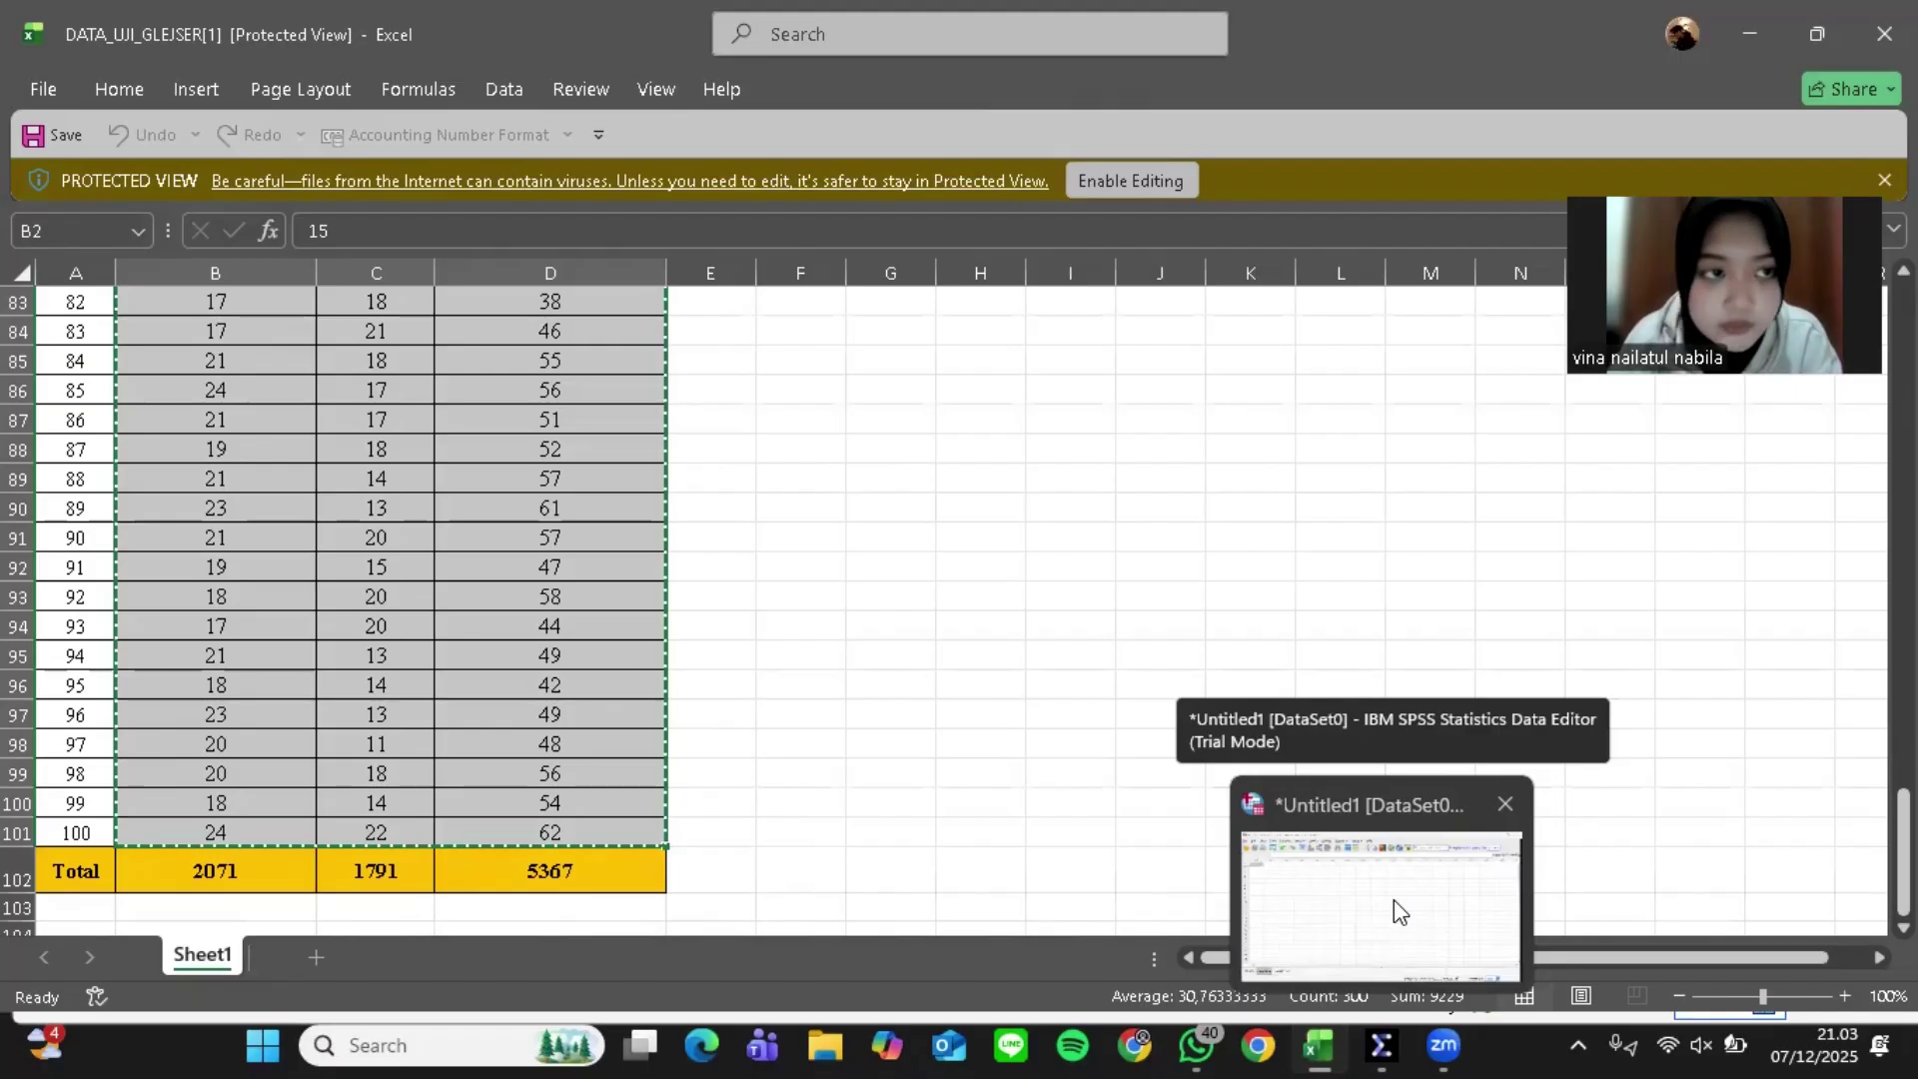
{"action": "left_click", "coordinate": [1393, 899]}
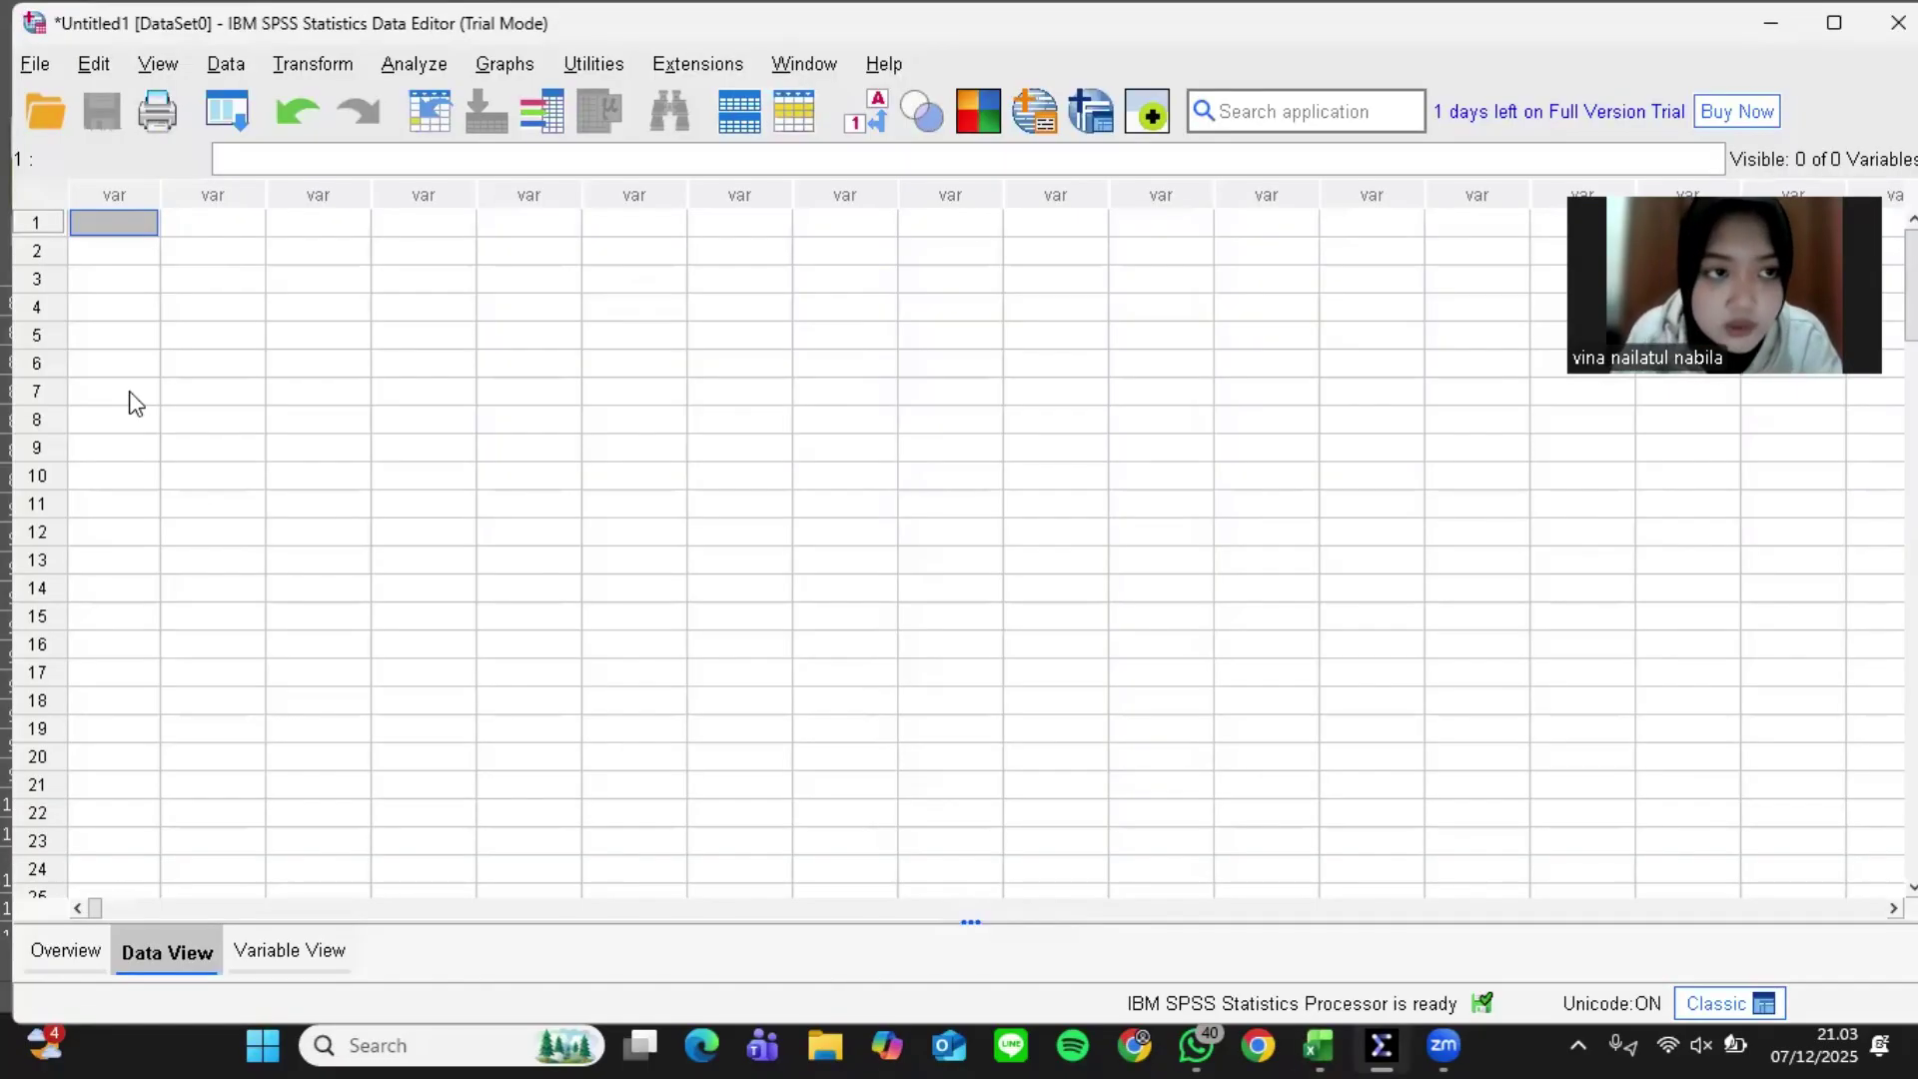
{"action": "right_click", "coordinate": [118, 222]}
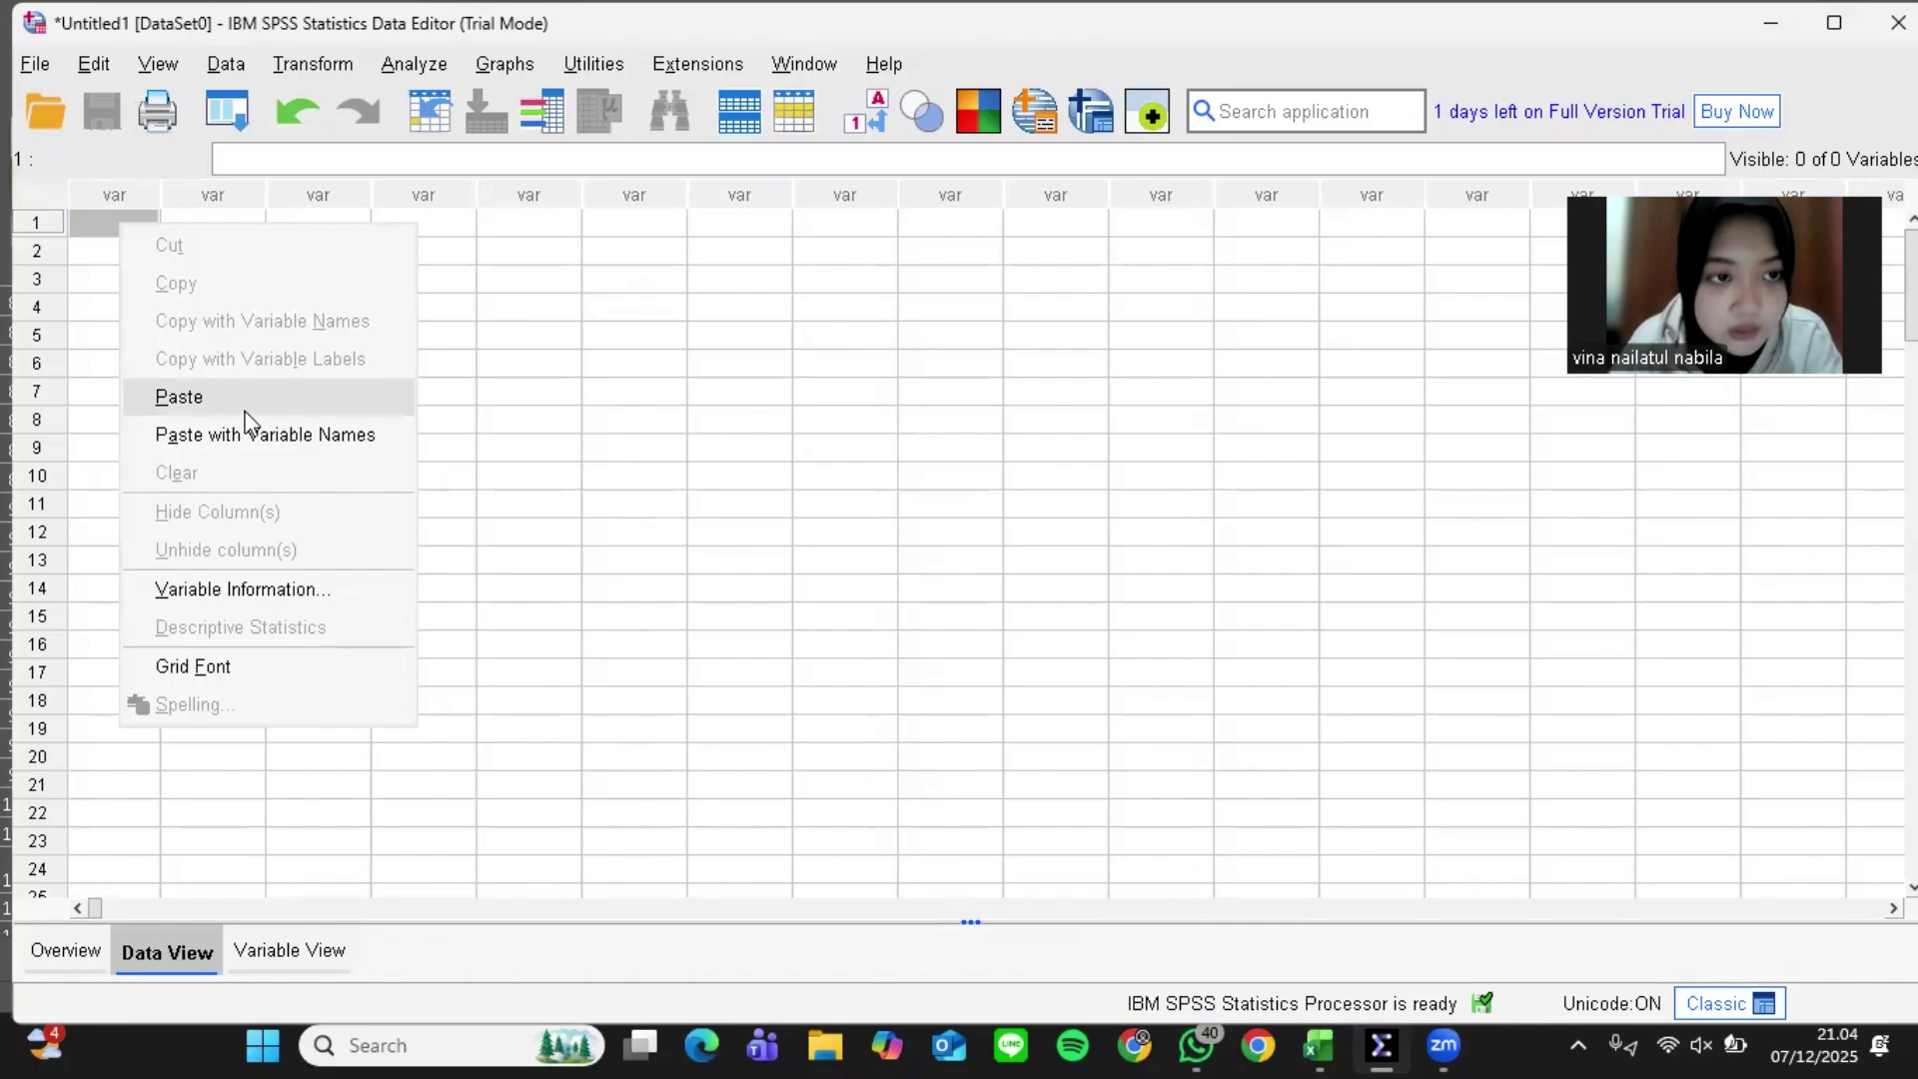
{"action": "left_click", "coordinate": [246, 400]}
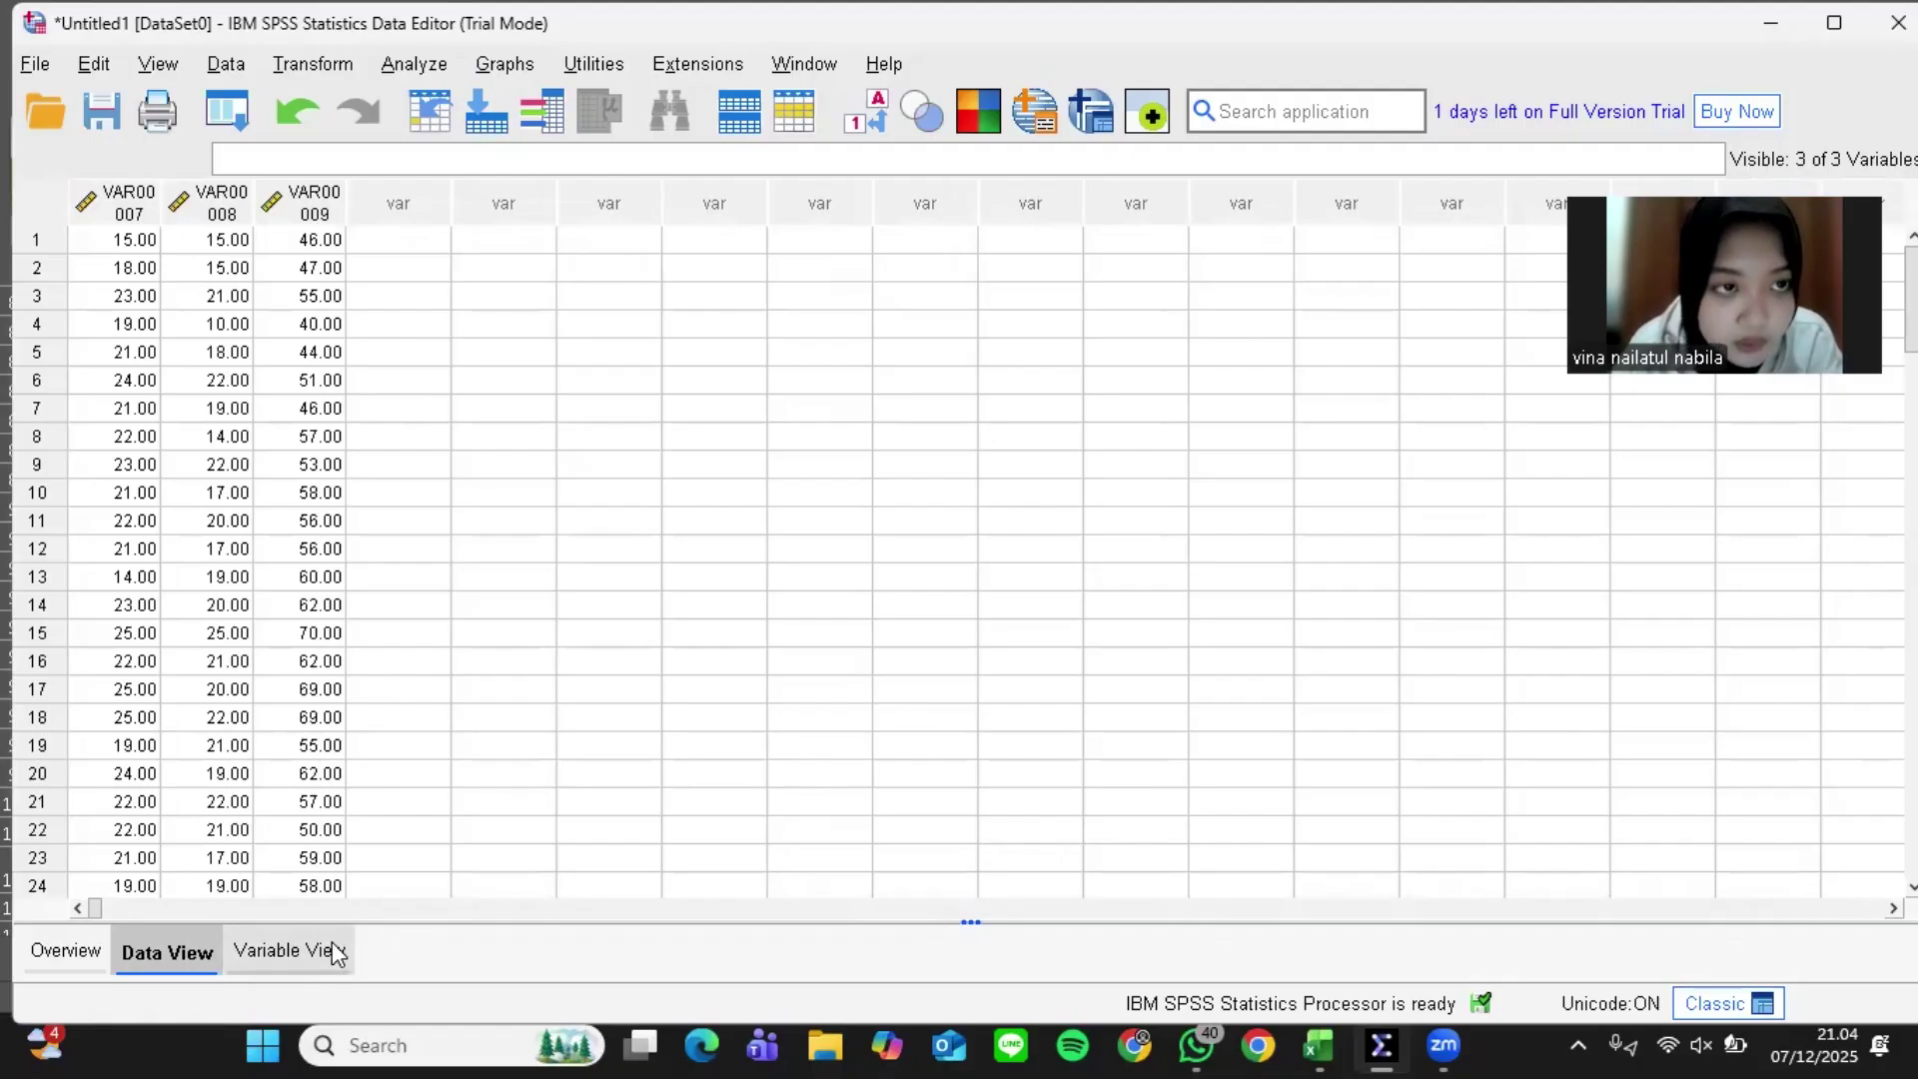
Rename the three variables in Variable View as X1, X2 and Y
{"action": "left_click", "coordinate": [290, 952]}
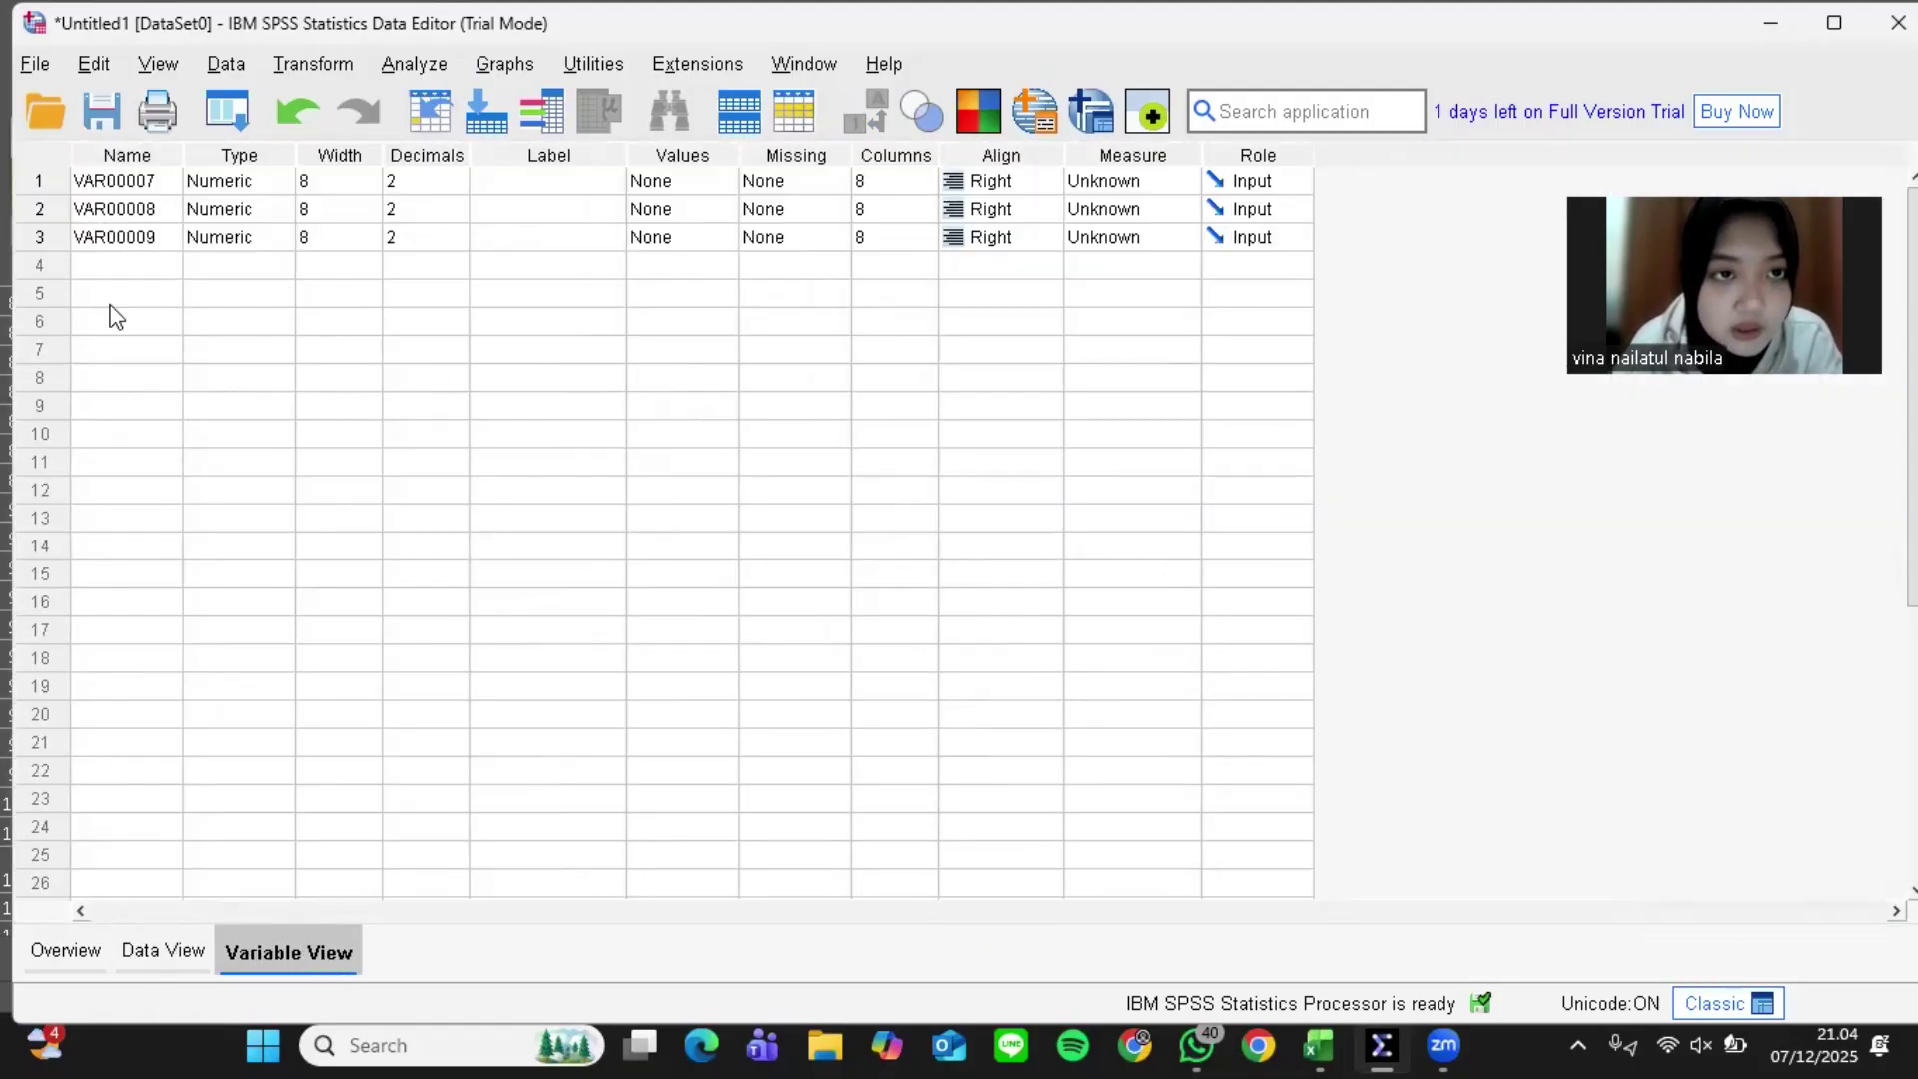
{"action": "left_click", "coordinate": [146, 182]}
{"action": "double_click", "coordinate": [146, 182]}
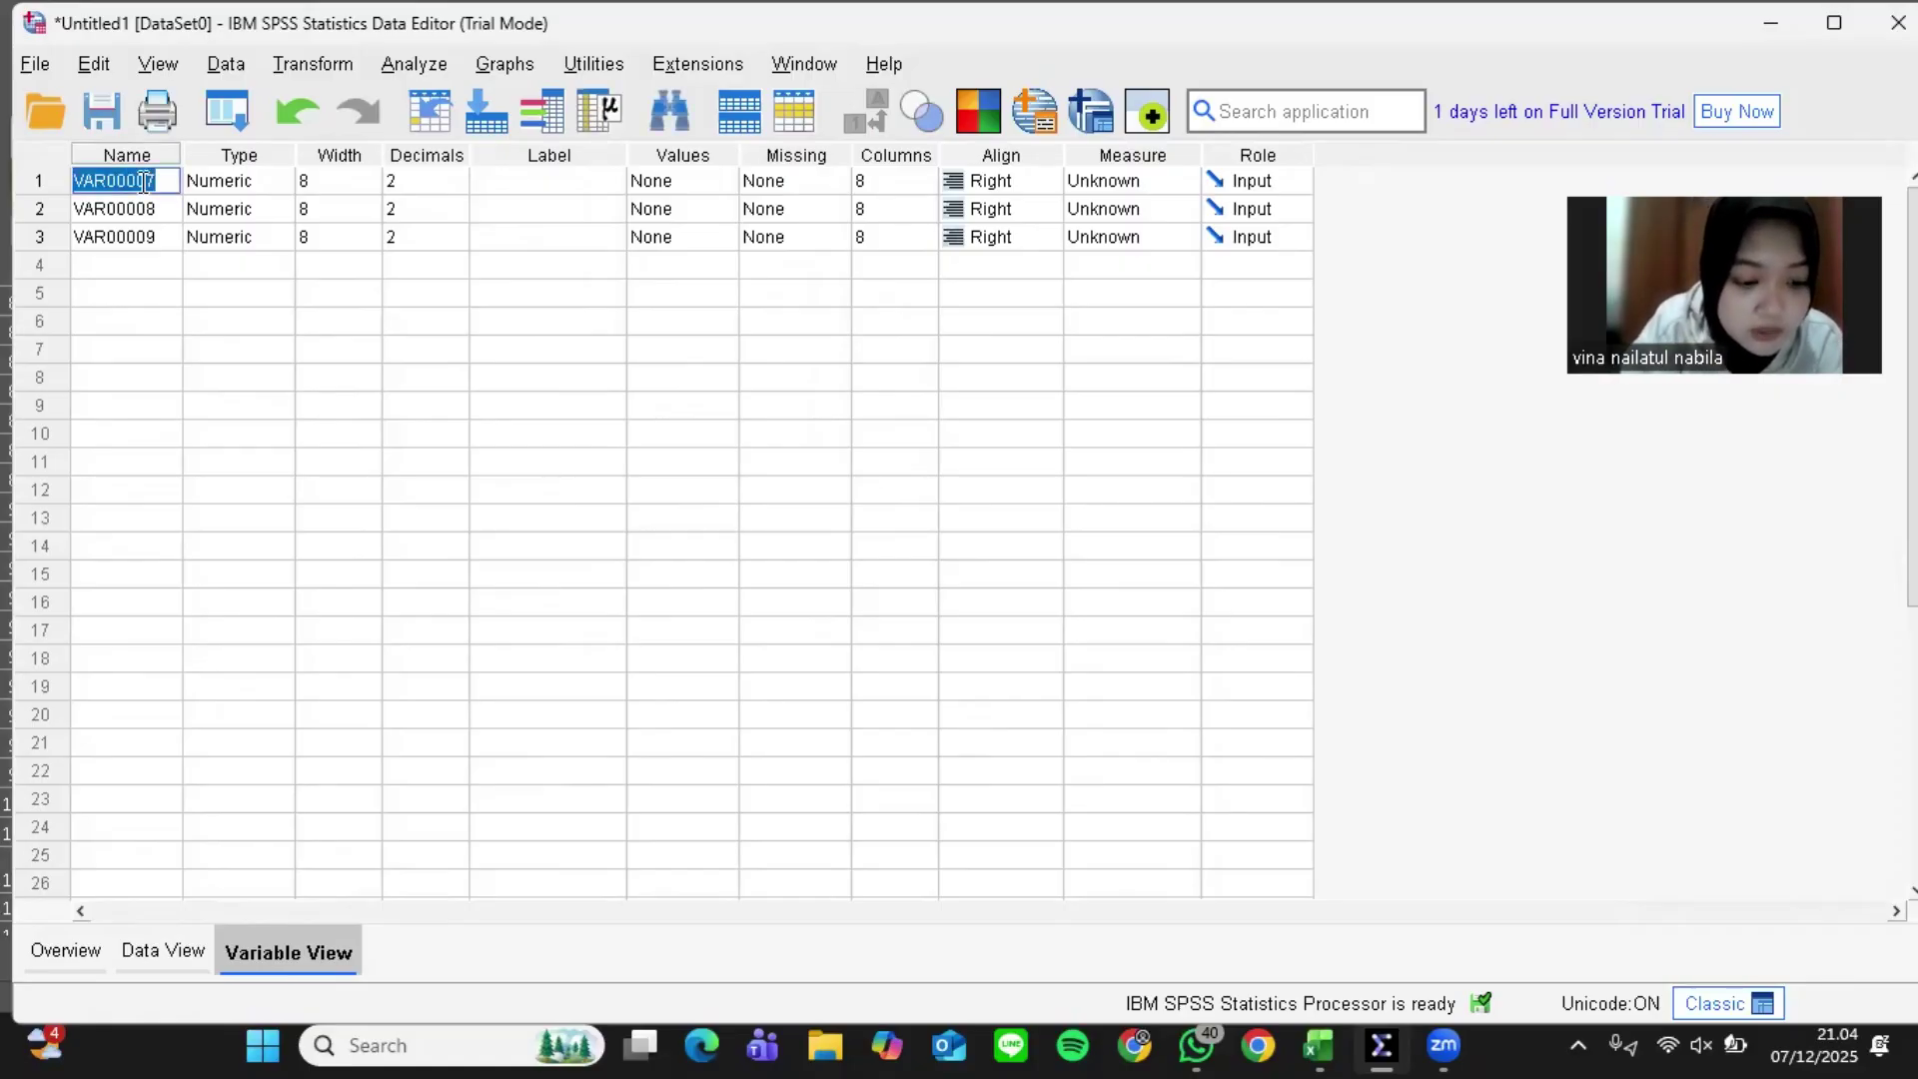
{"action": "type", "text": "X"}
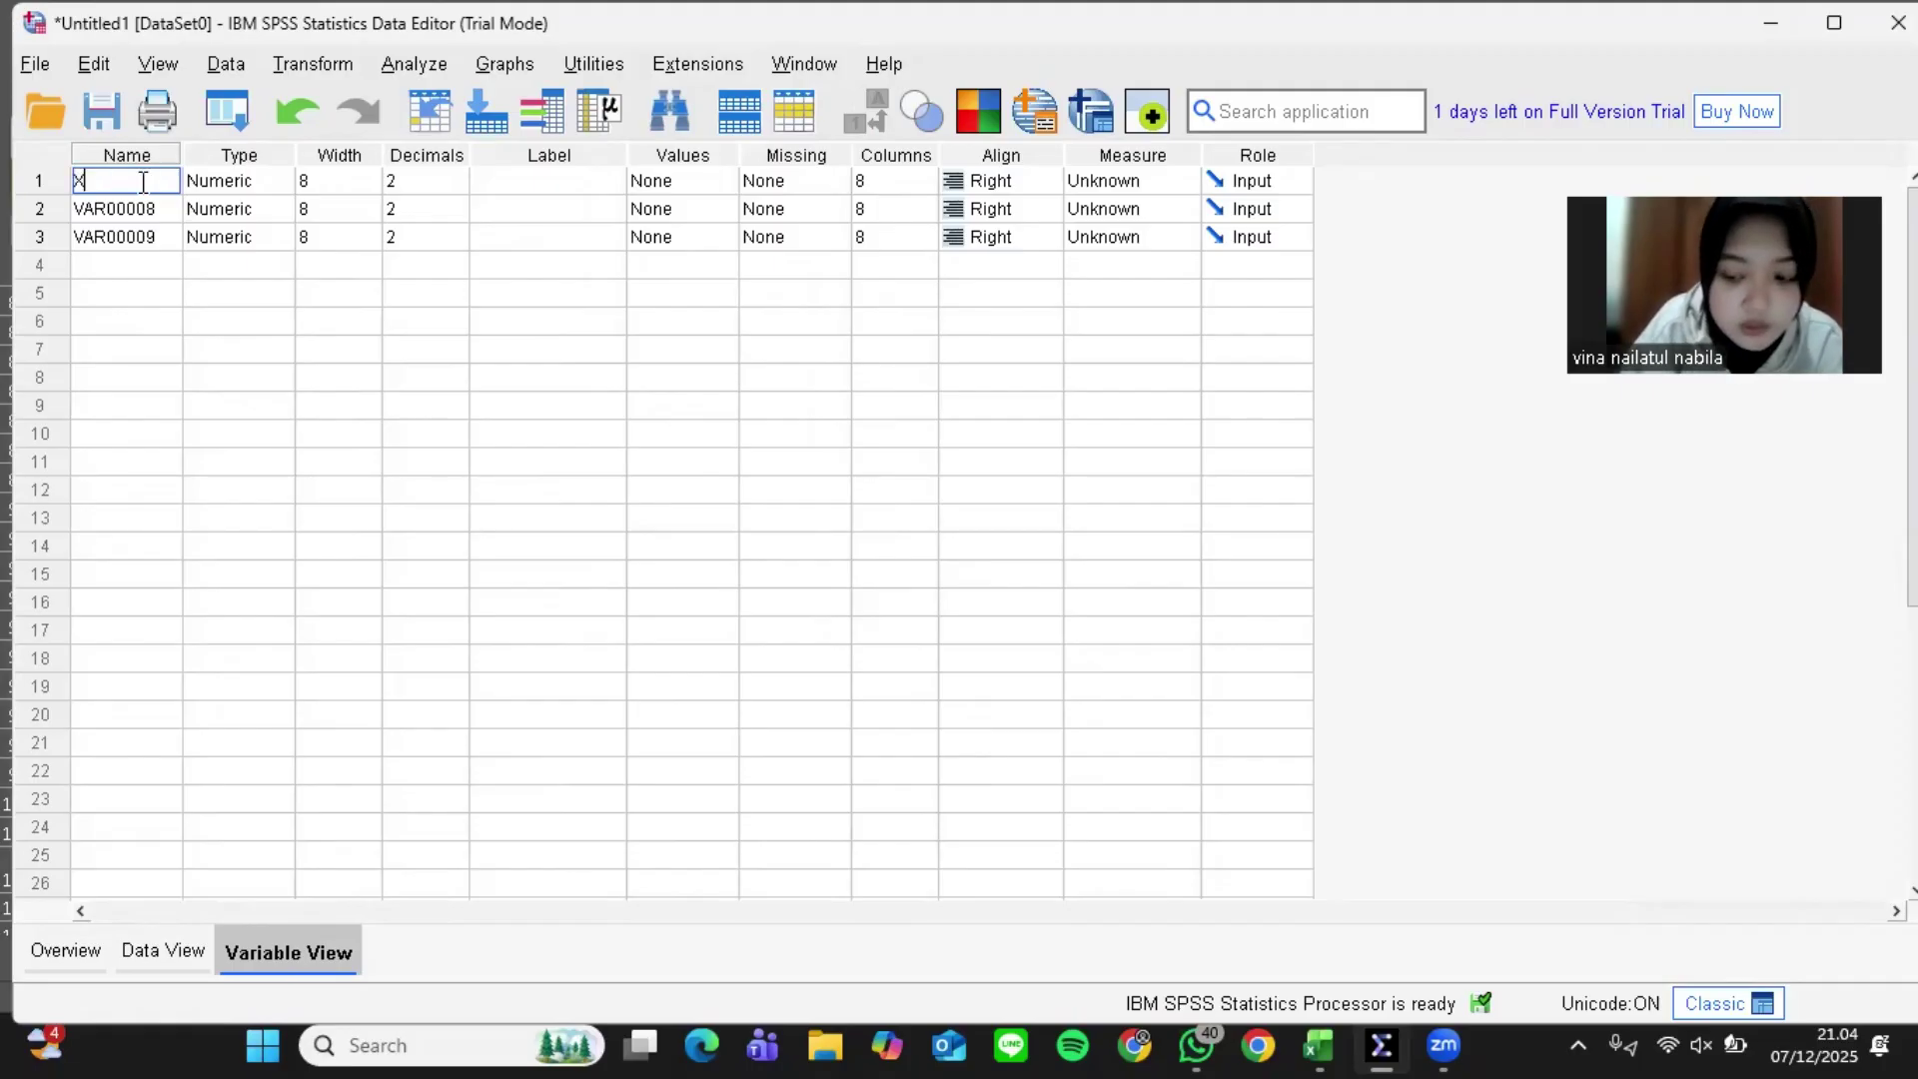
{"action": "type", "text": "1"}
{"action": "key", "text": "Return"}
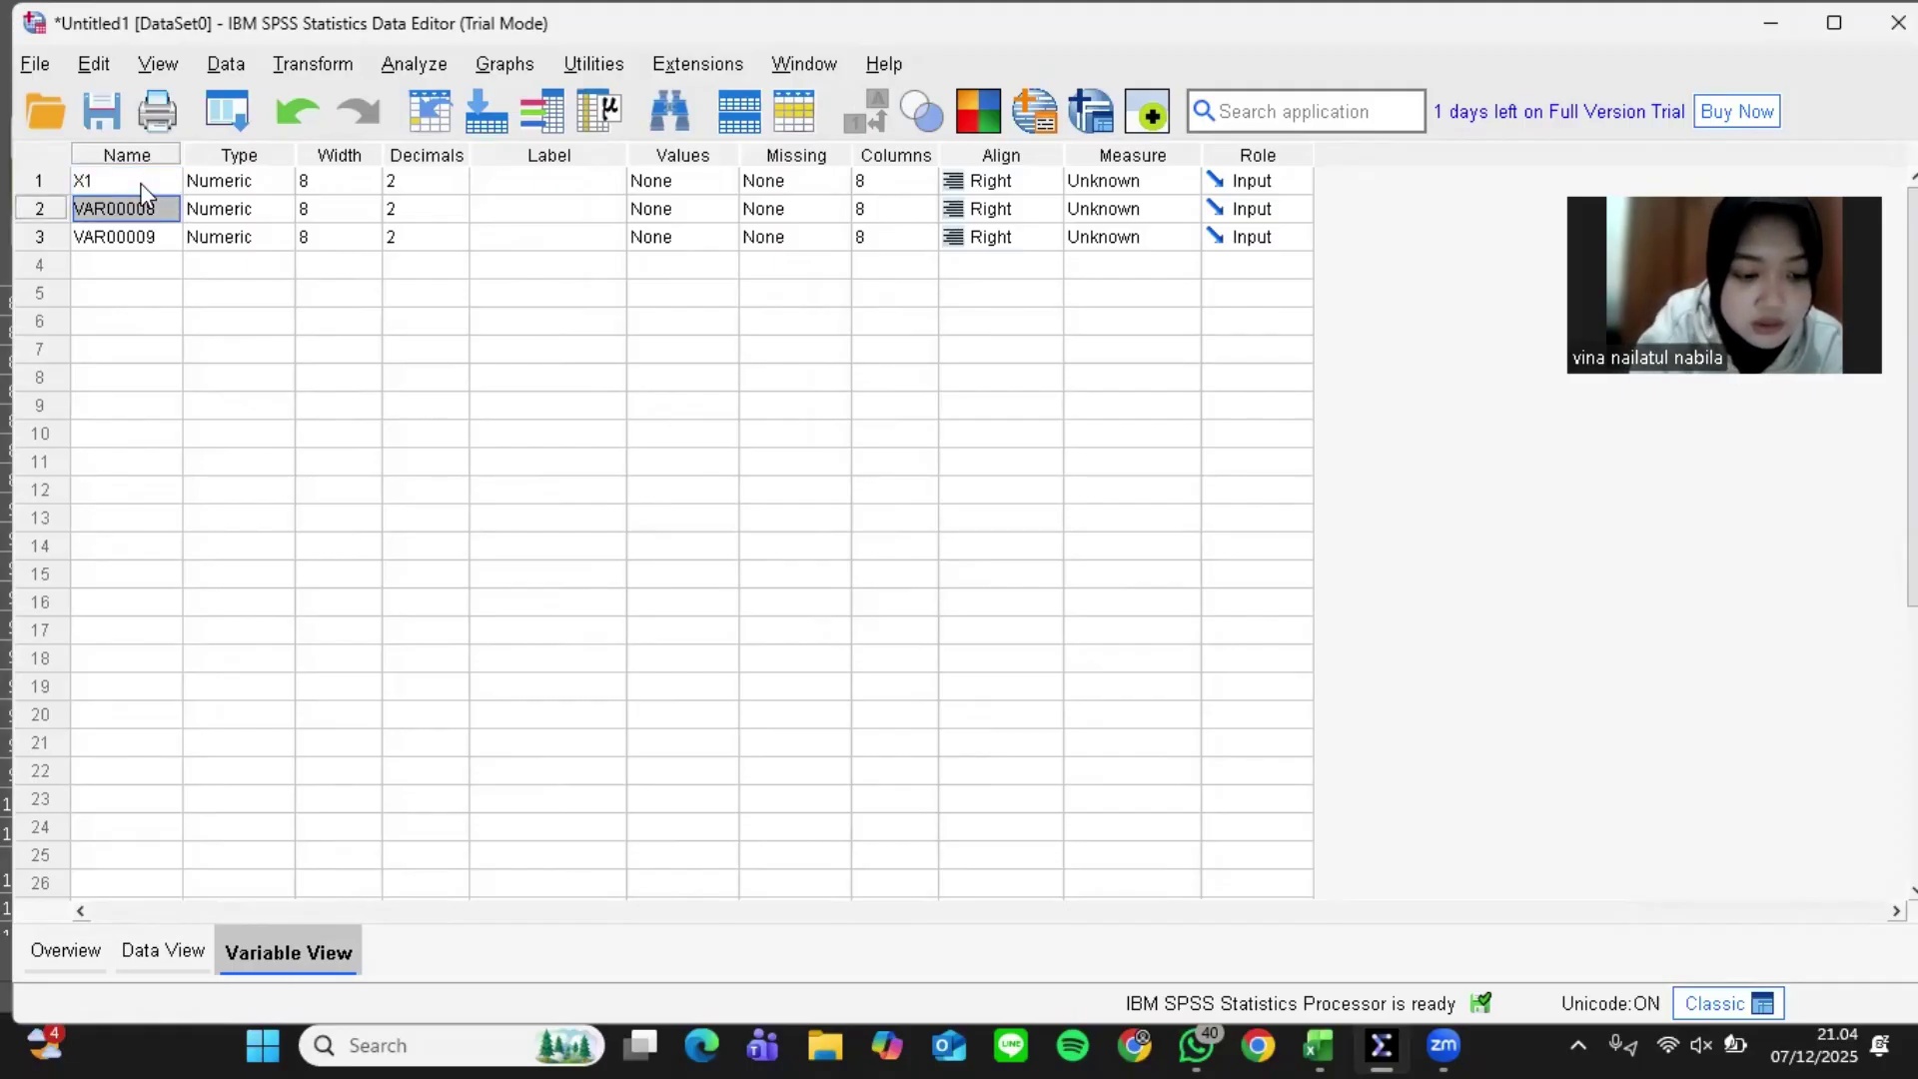
{"action": "type", "text": "X2"}
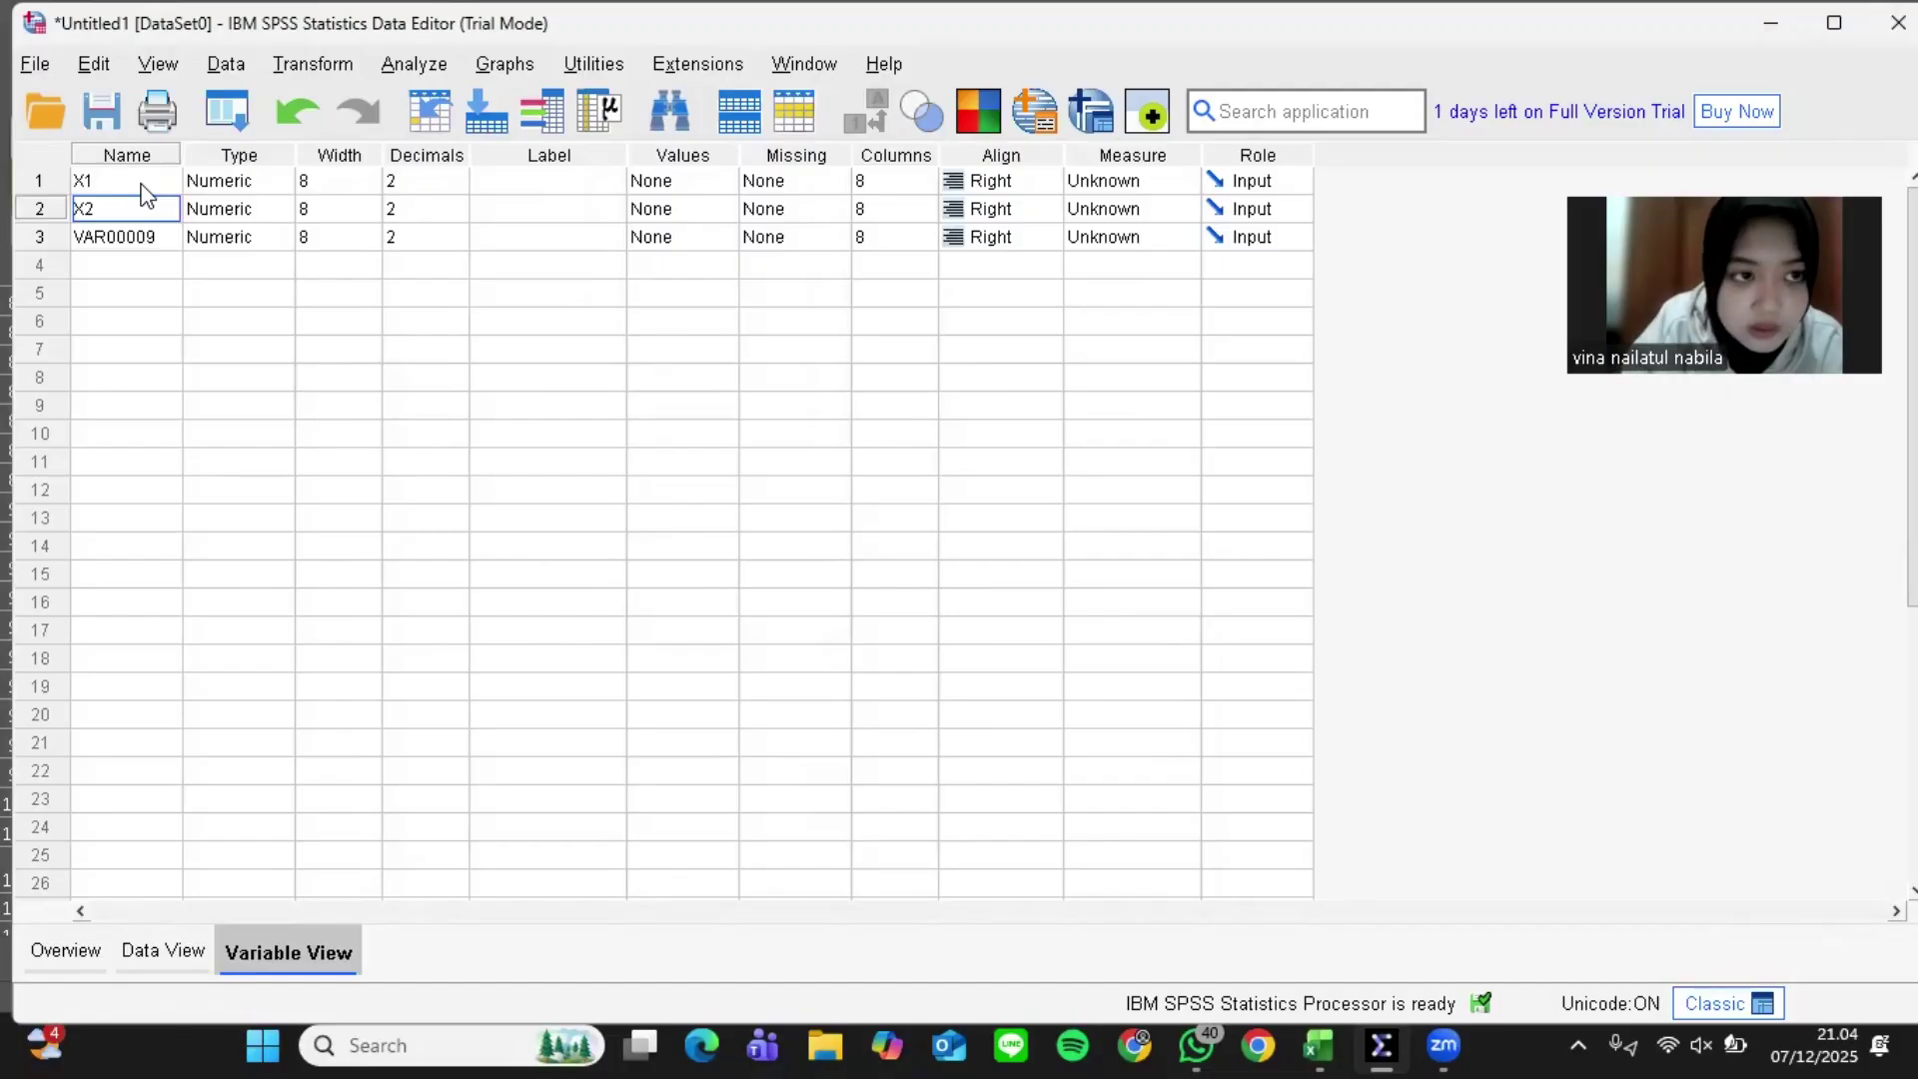
{"action": "key", "text": "Return"}
{"action": "type", "text": "Y"}
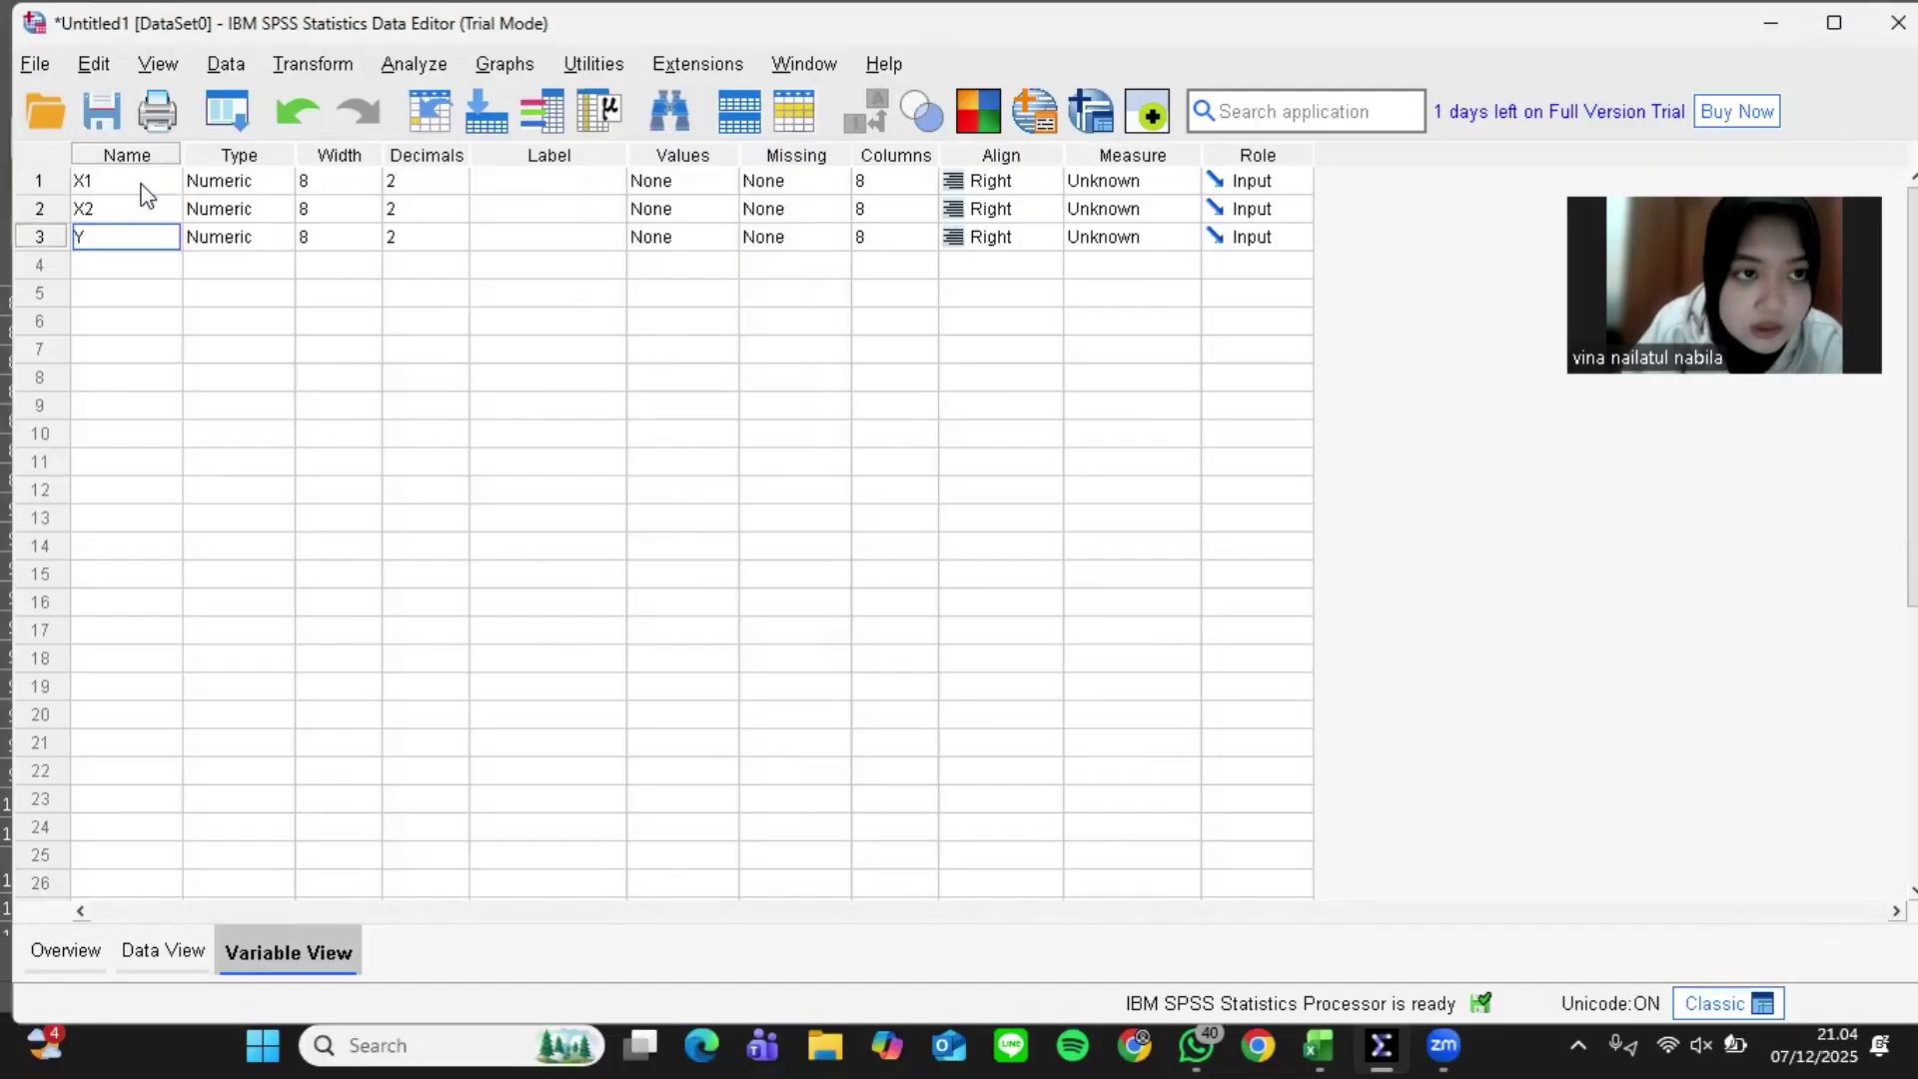
Set the width of variables X1, X2 and Y to 6
{"action": "left_click", "coordinate": [326, 184]}
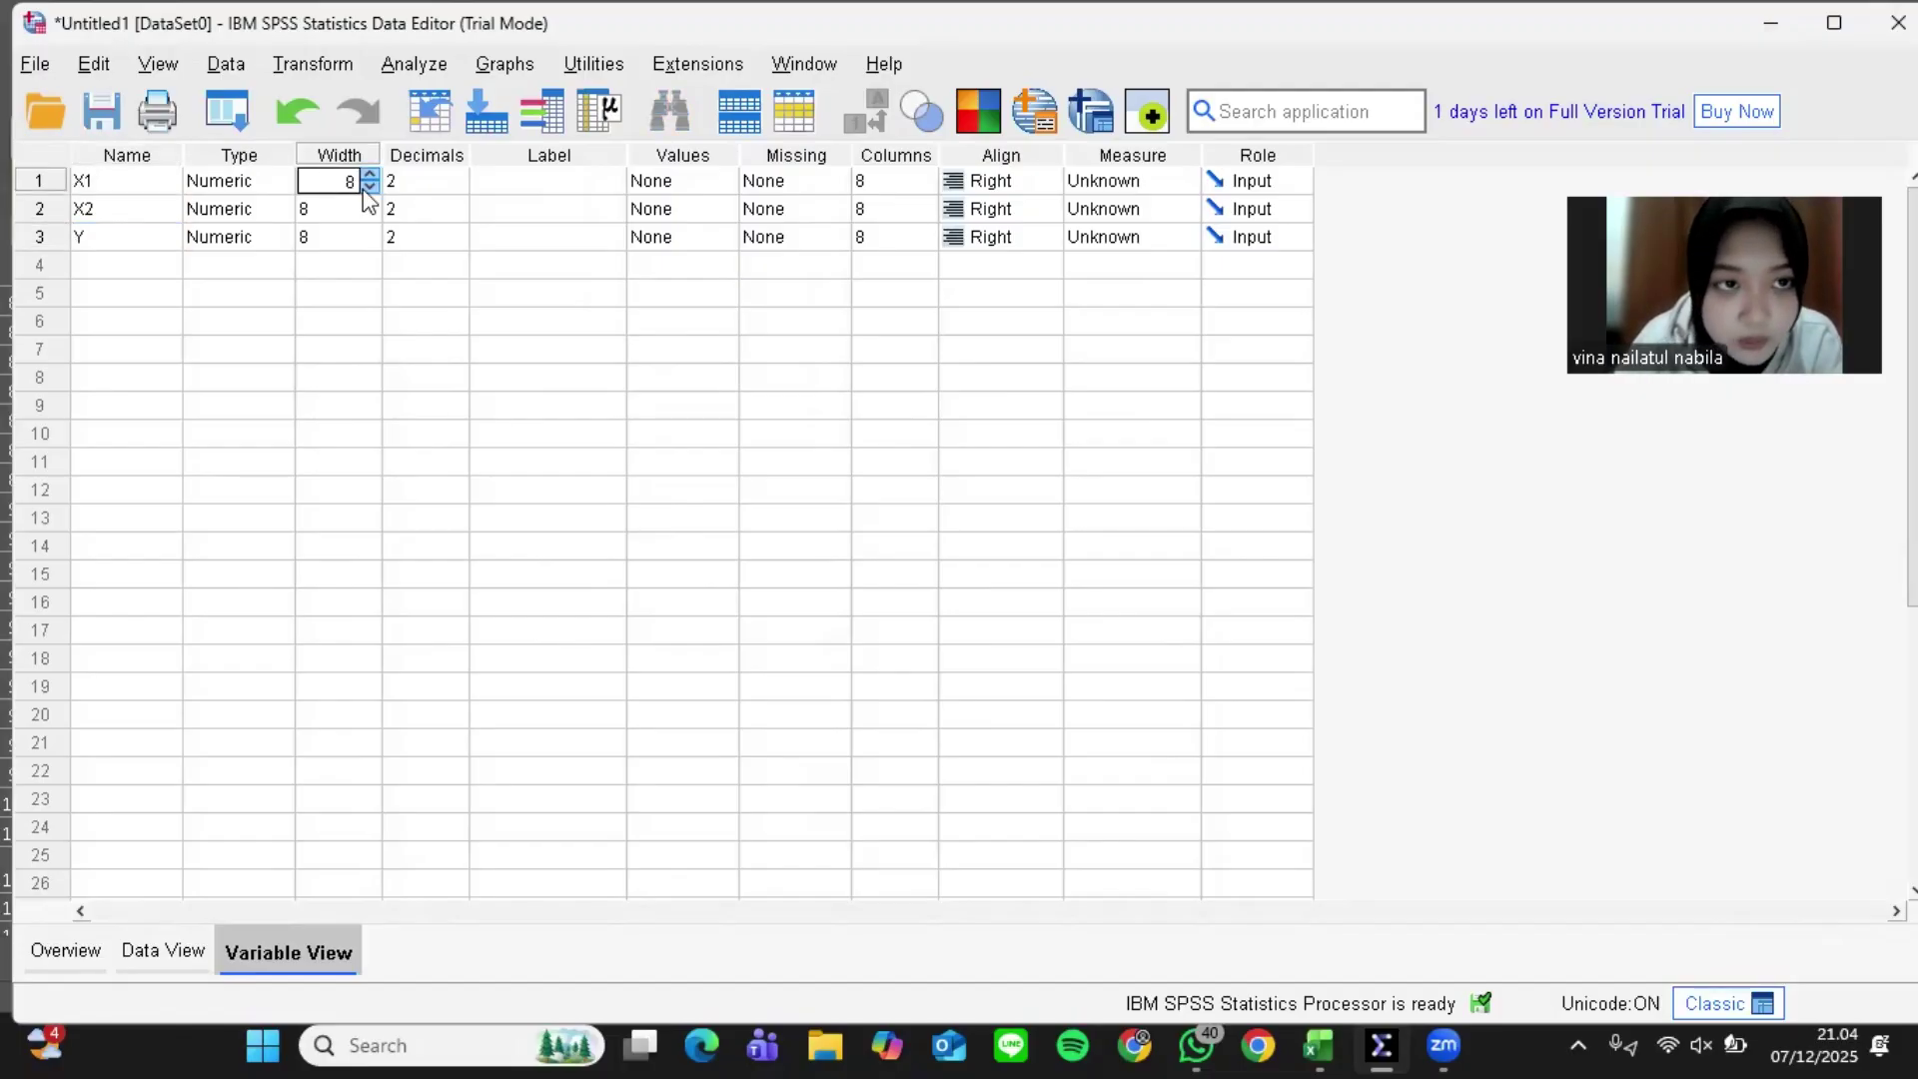
{"action": "left_click", "coordinate": [368, 188]}
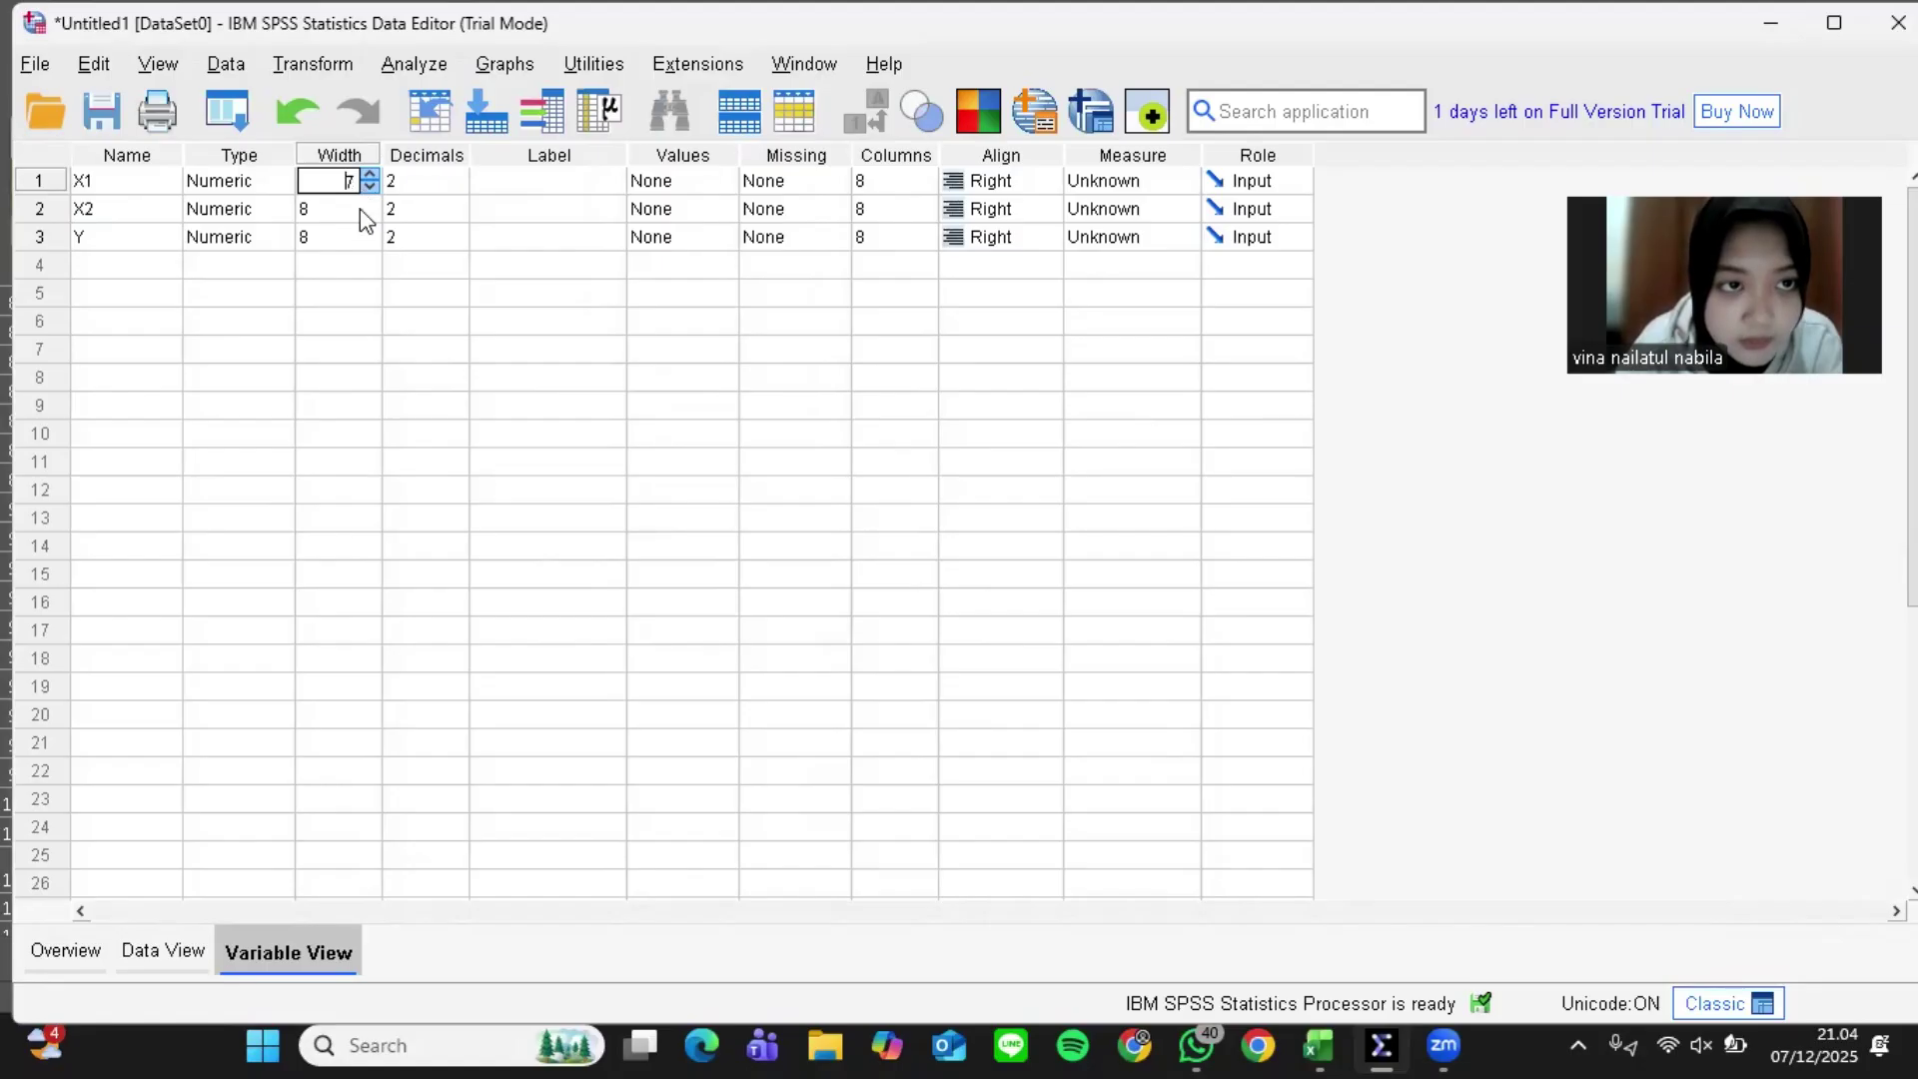
{"action": "left_click", "coordinate": [362, 209]}
{"action": "left_click", "coordinate": [371, 215]}
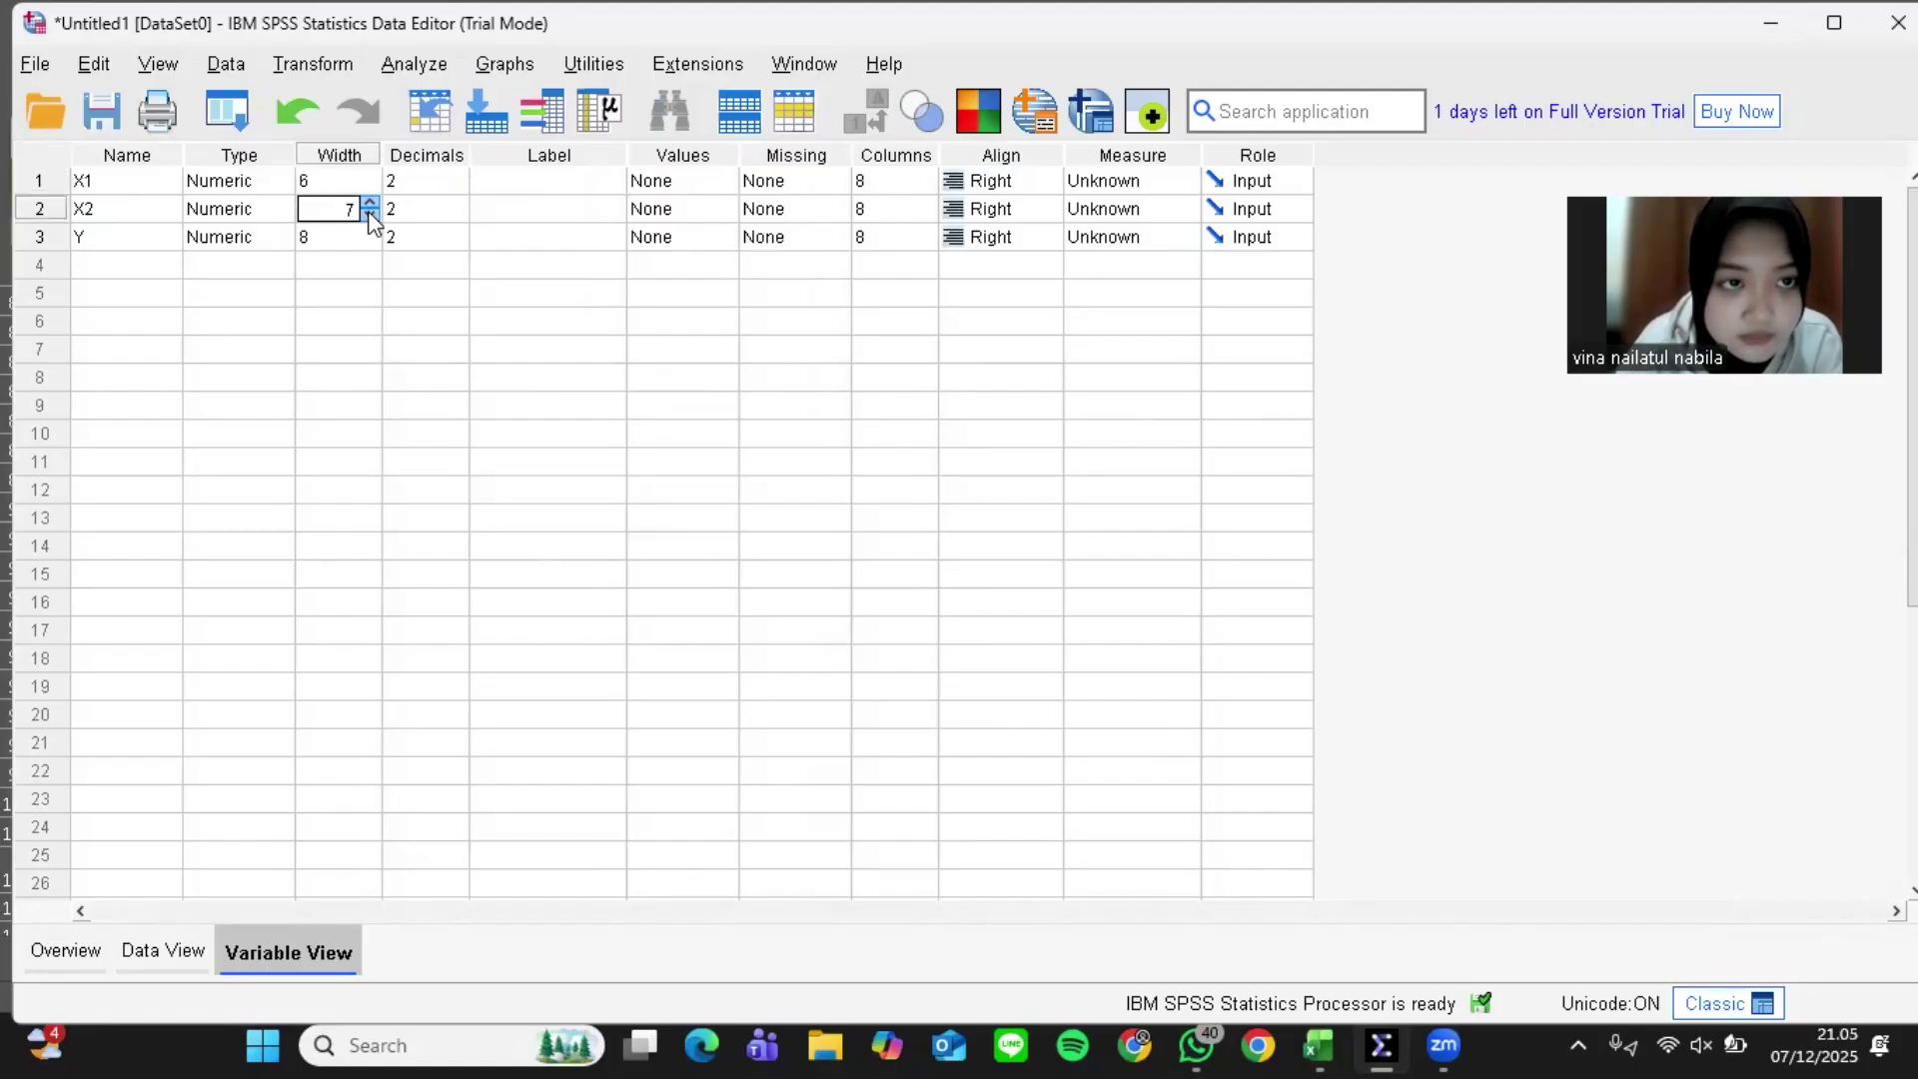
{"action": "double_click", "coordinate": [370, 216]}
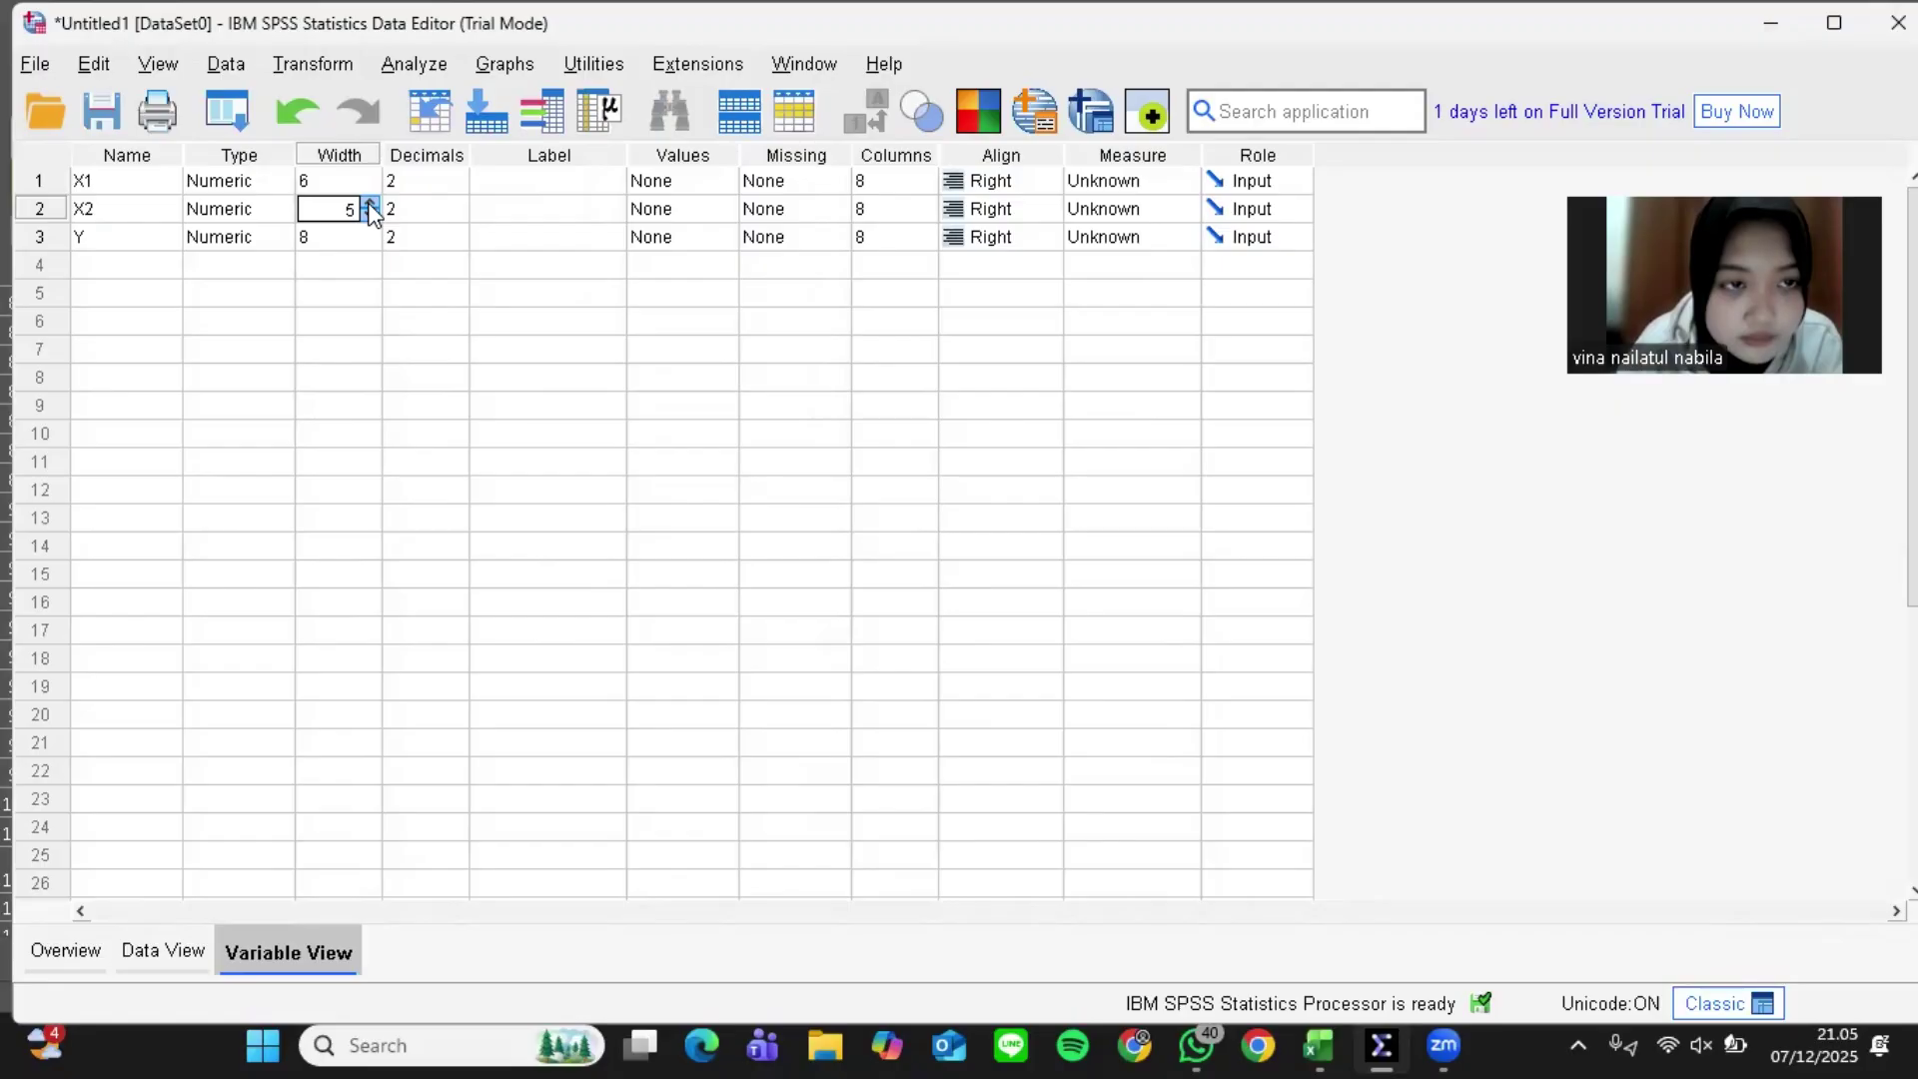
{"action": "left_click", "coordinate": [369, 203]}
{"action": "left_click", "coordinate": [368, 241]}
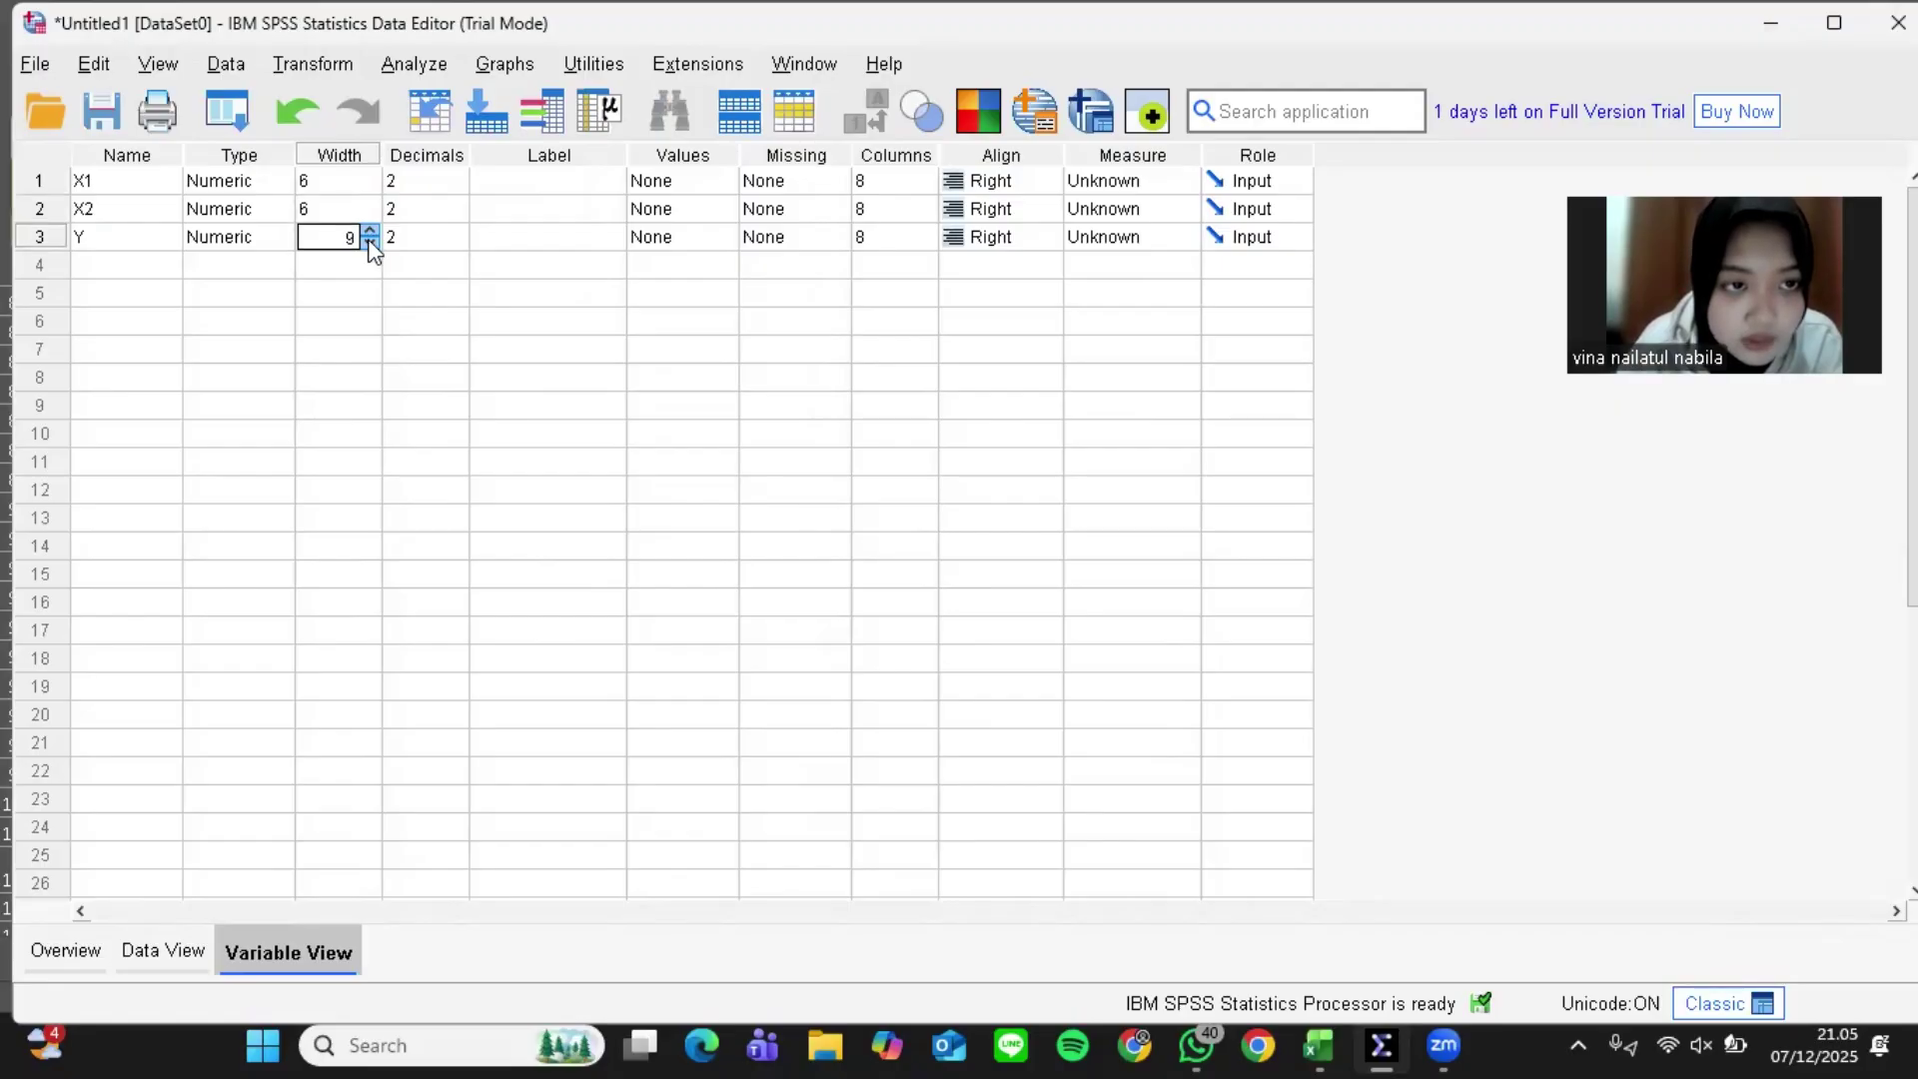
Set the decimals of variables X1, X2 and Y to 0
{"action": "left_click", "coordinate": [462, 183]}
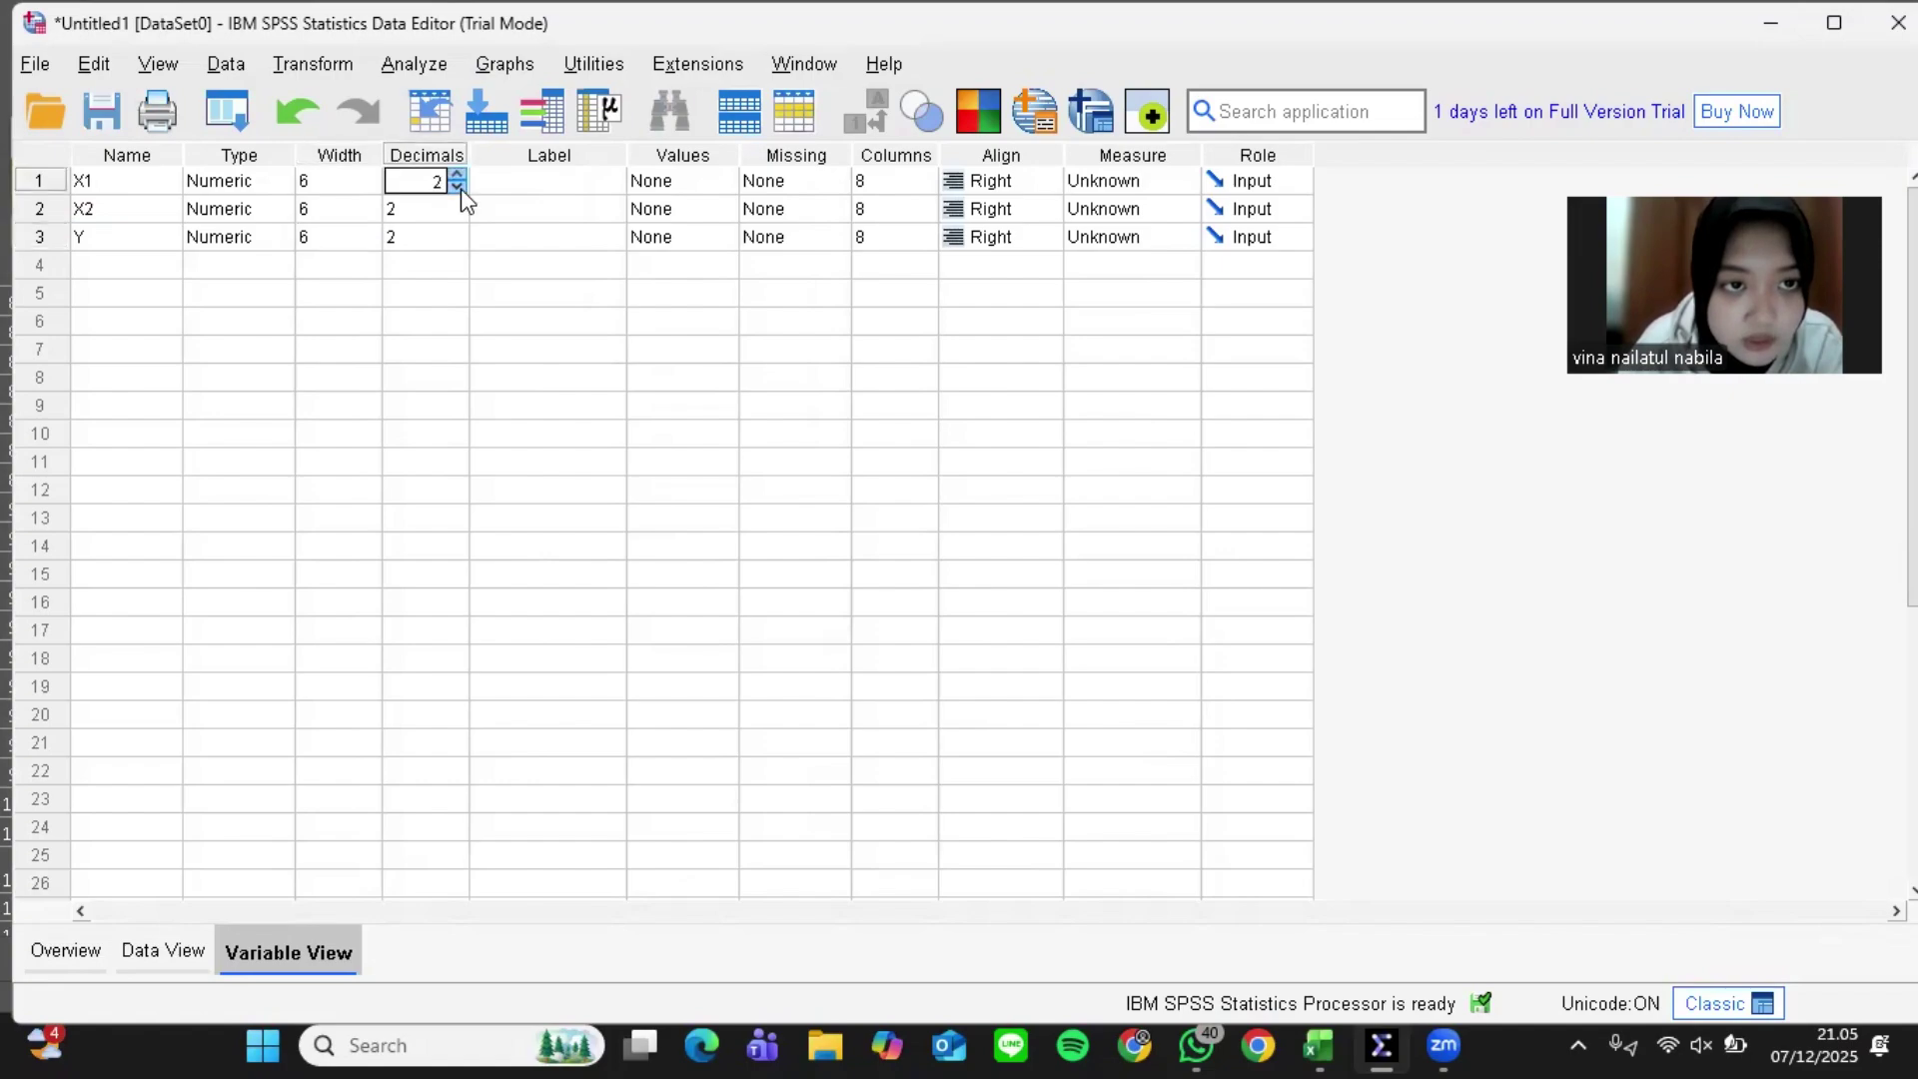
{"action": "double_click", "coordinate": [457, 188]}
{"action": "left_click", "coordinate": [449, 208]}
{"action": "left_click", "coordinate": [457, 202]}
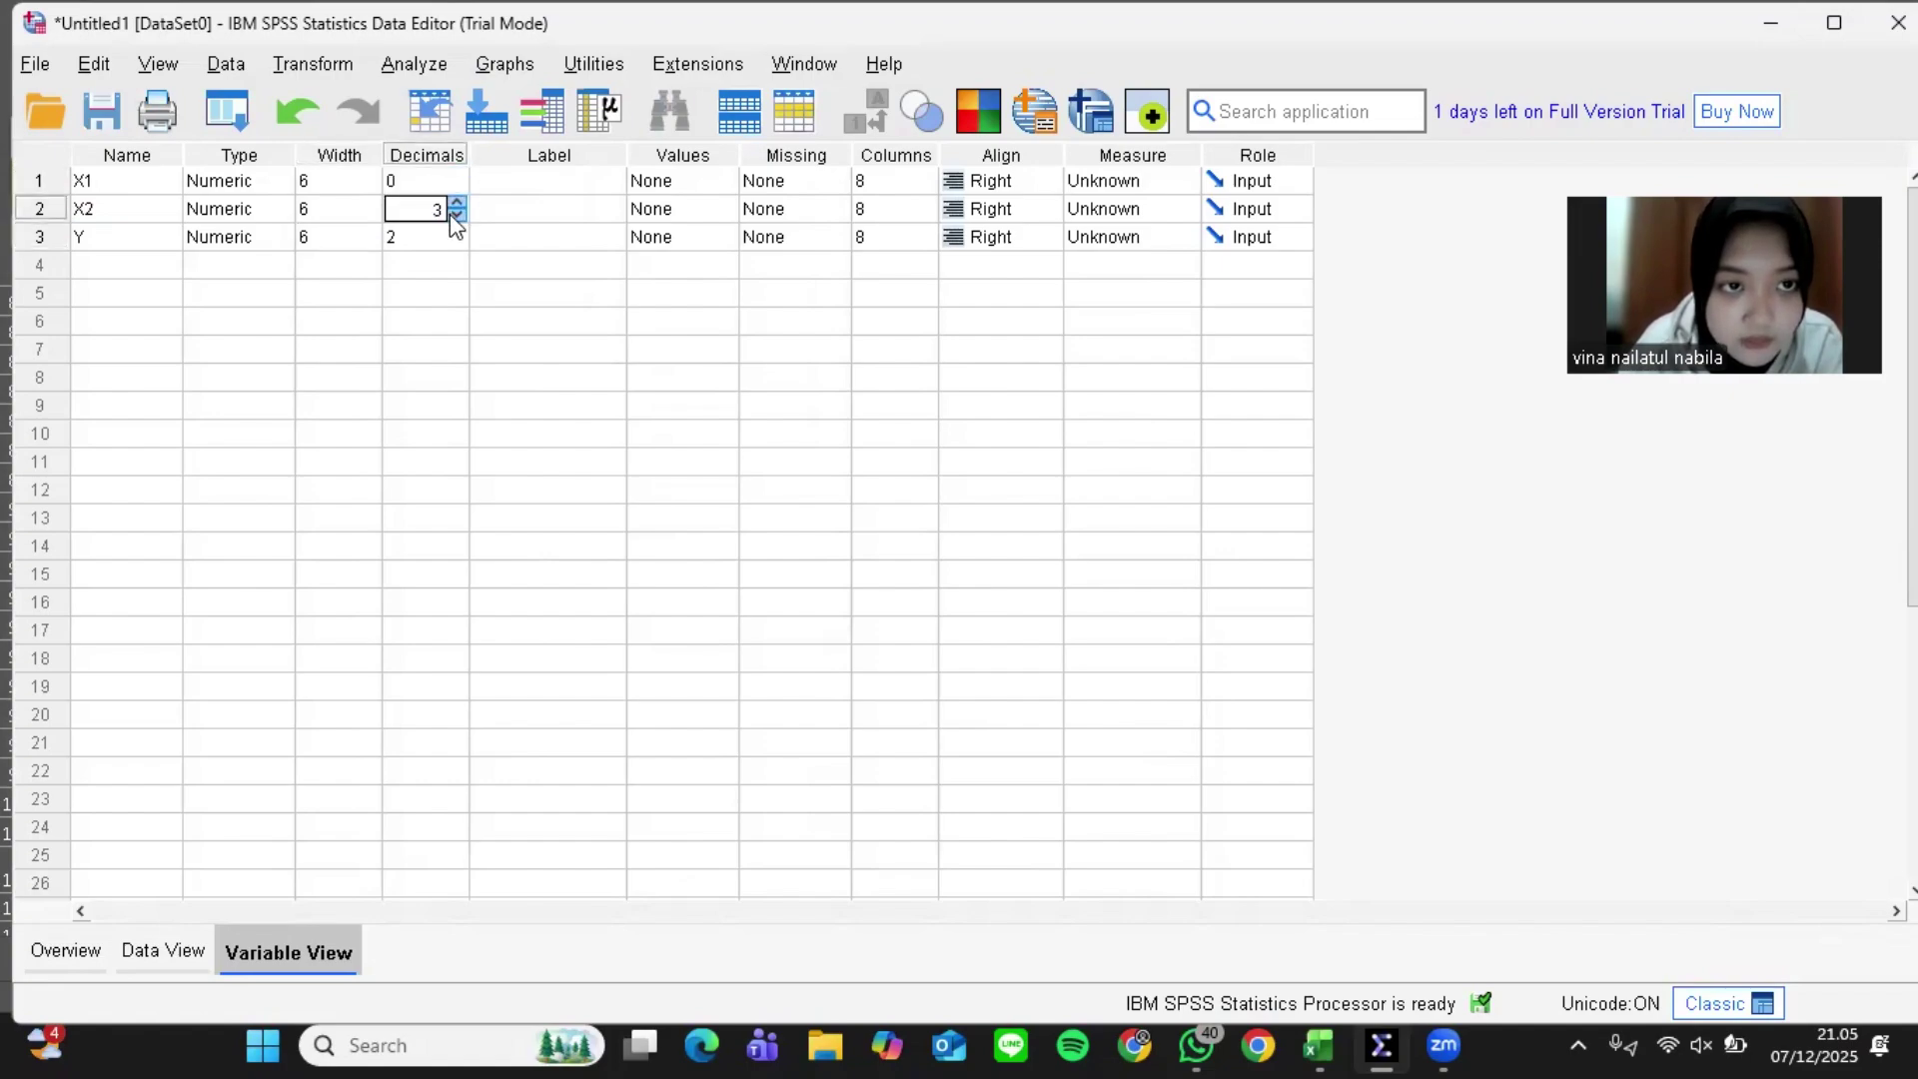
{"action": "triple_click", "coordinate": [449, 213]}
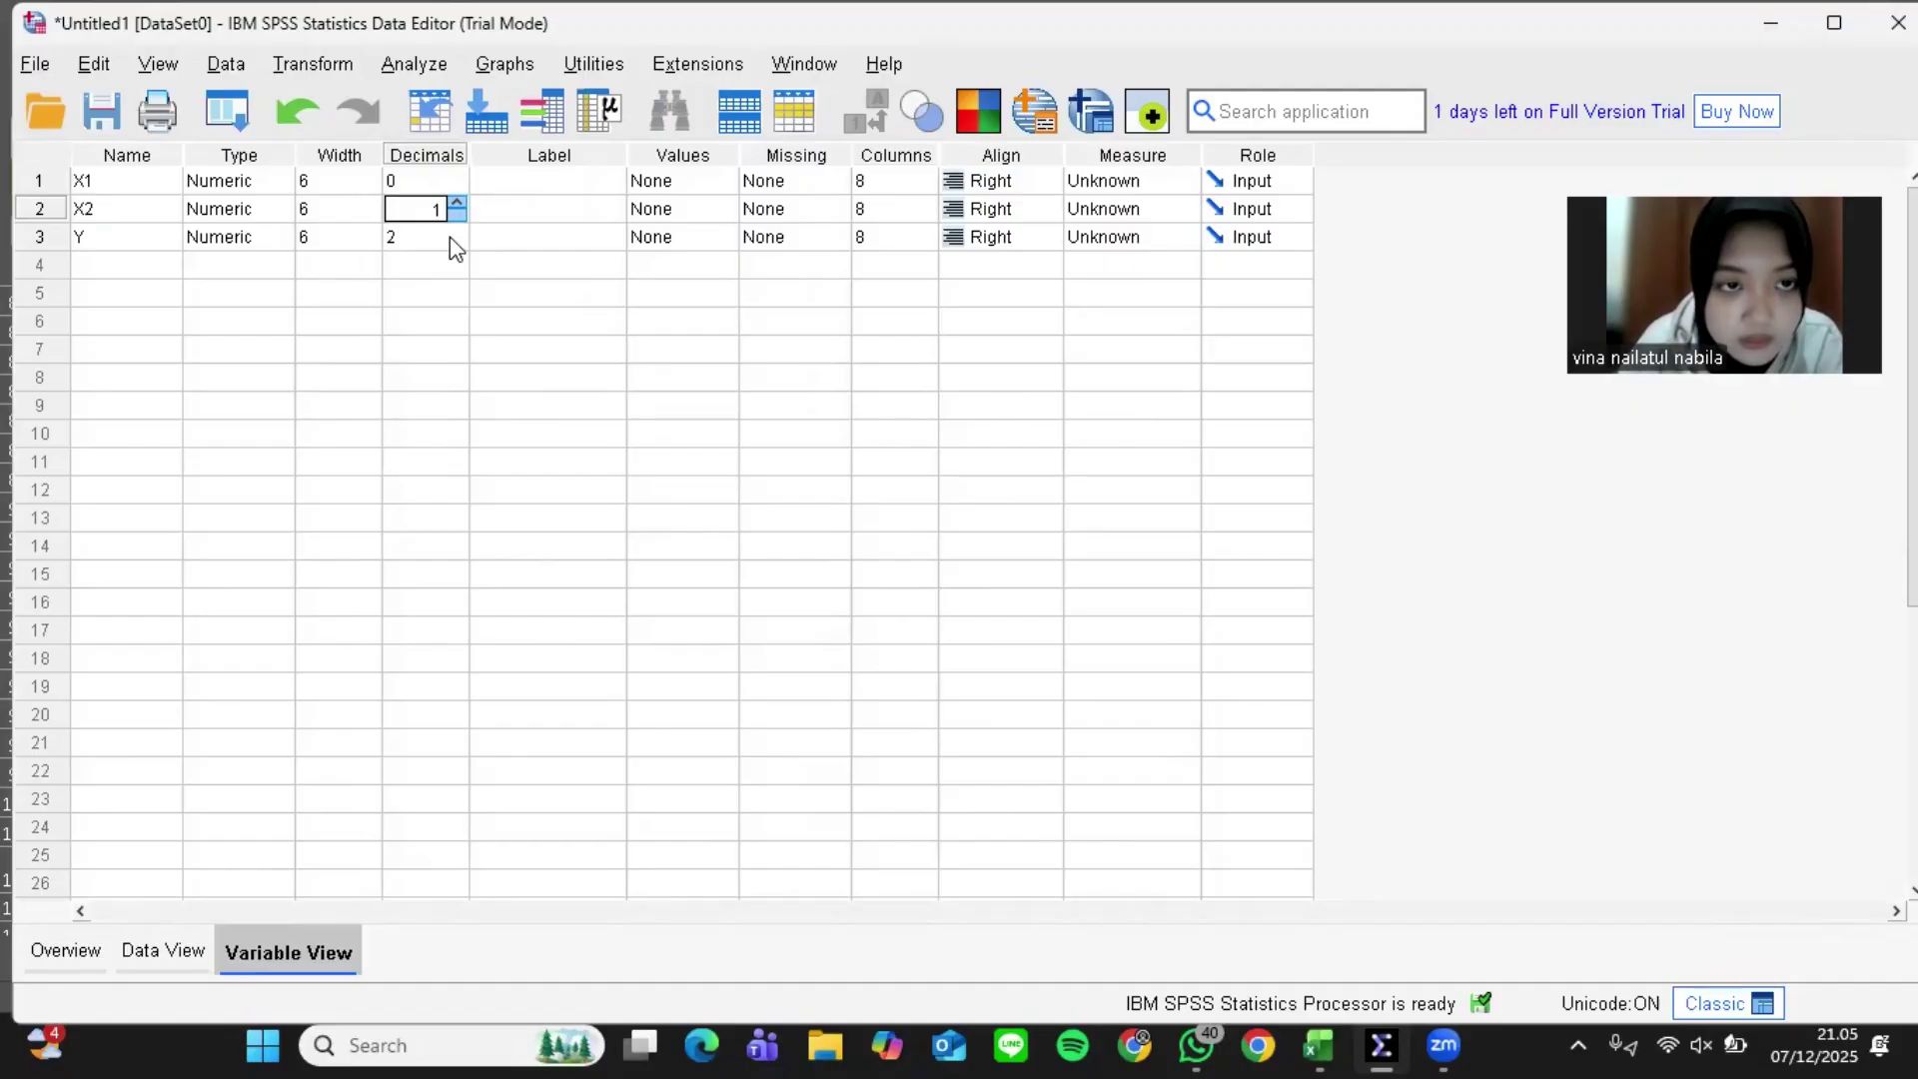
{"action": "left_click", "coordinate": [452, 240]}
{"action": "double_click", "coordinate": [456, 244]}
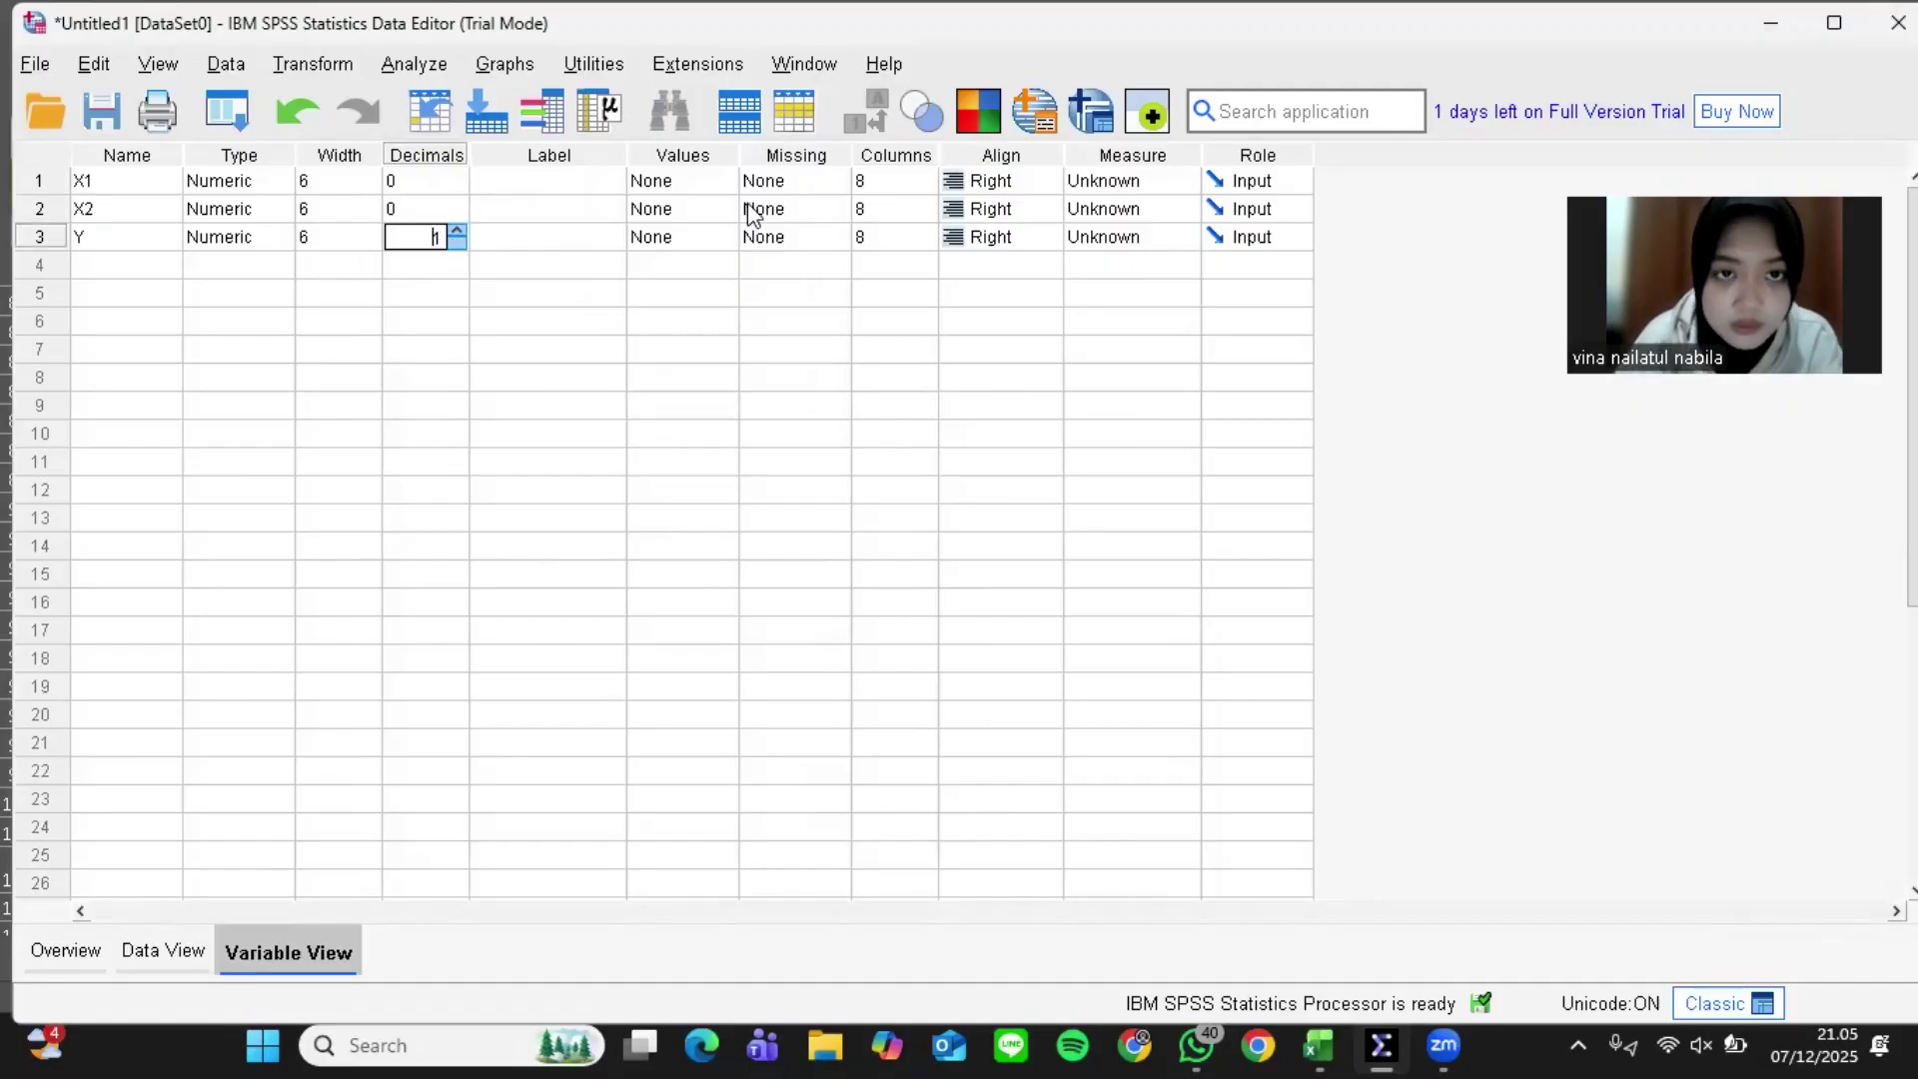
Set the column display size of variables X1, X2 and Y to 6
{"action": "double_click", "coordinate": [923, 188]}
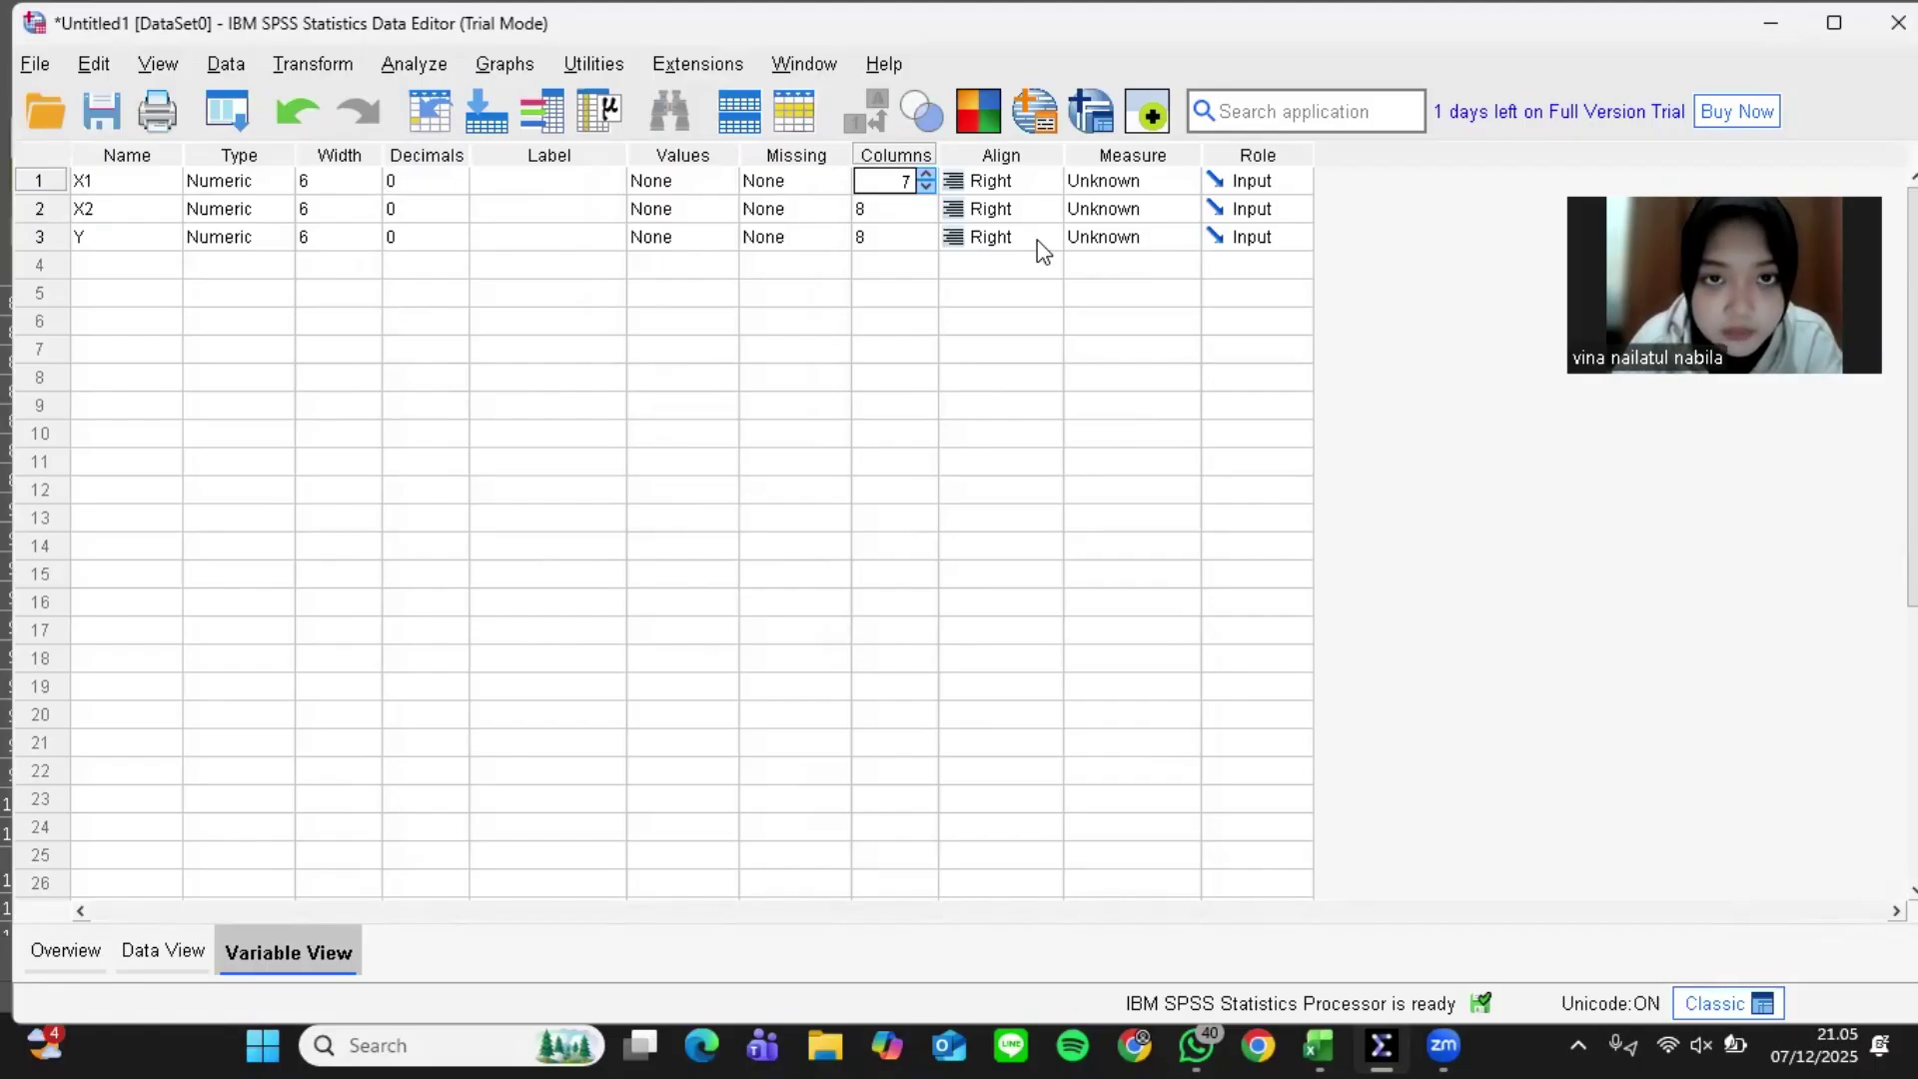
{"action": "double_click", "coordinate": [925, 216]}
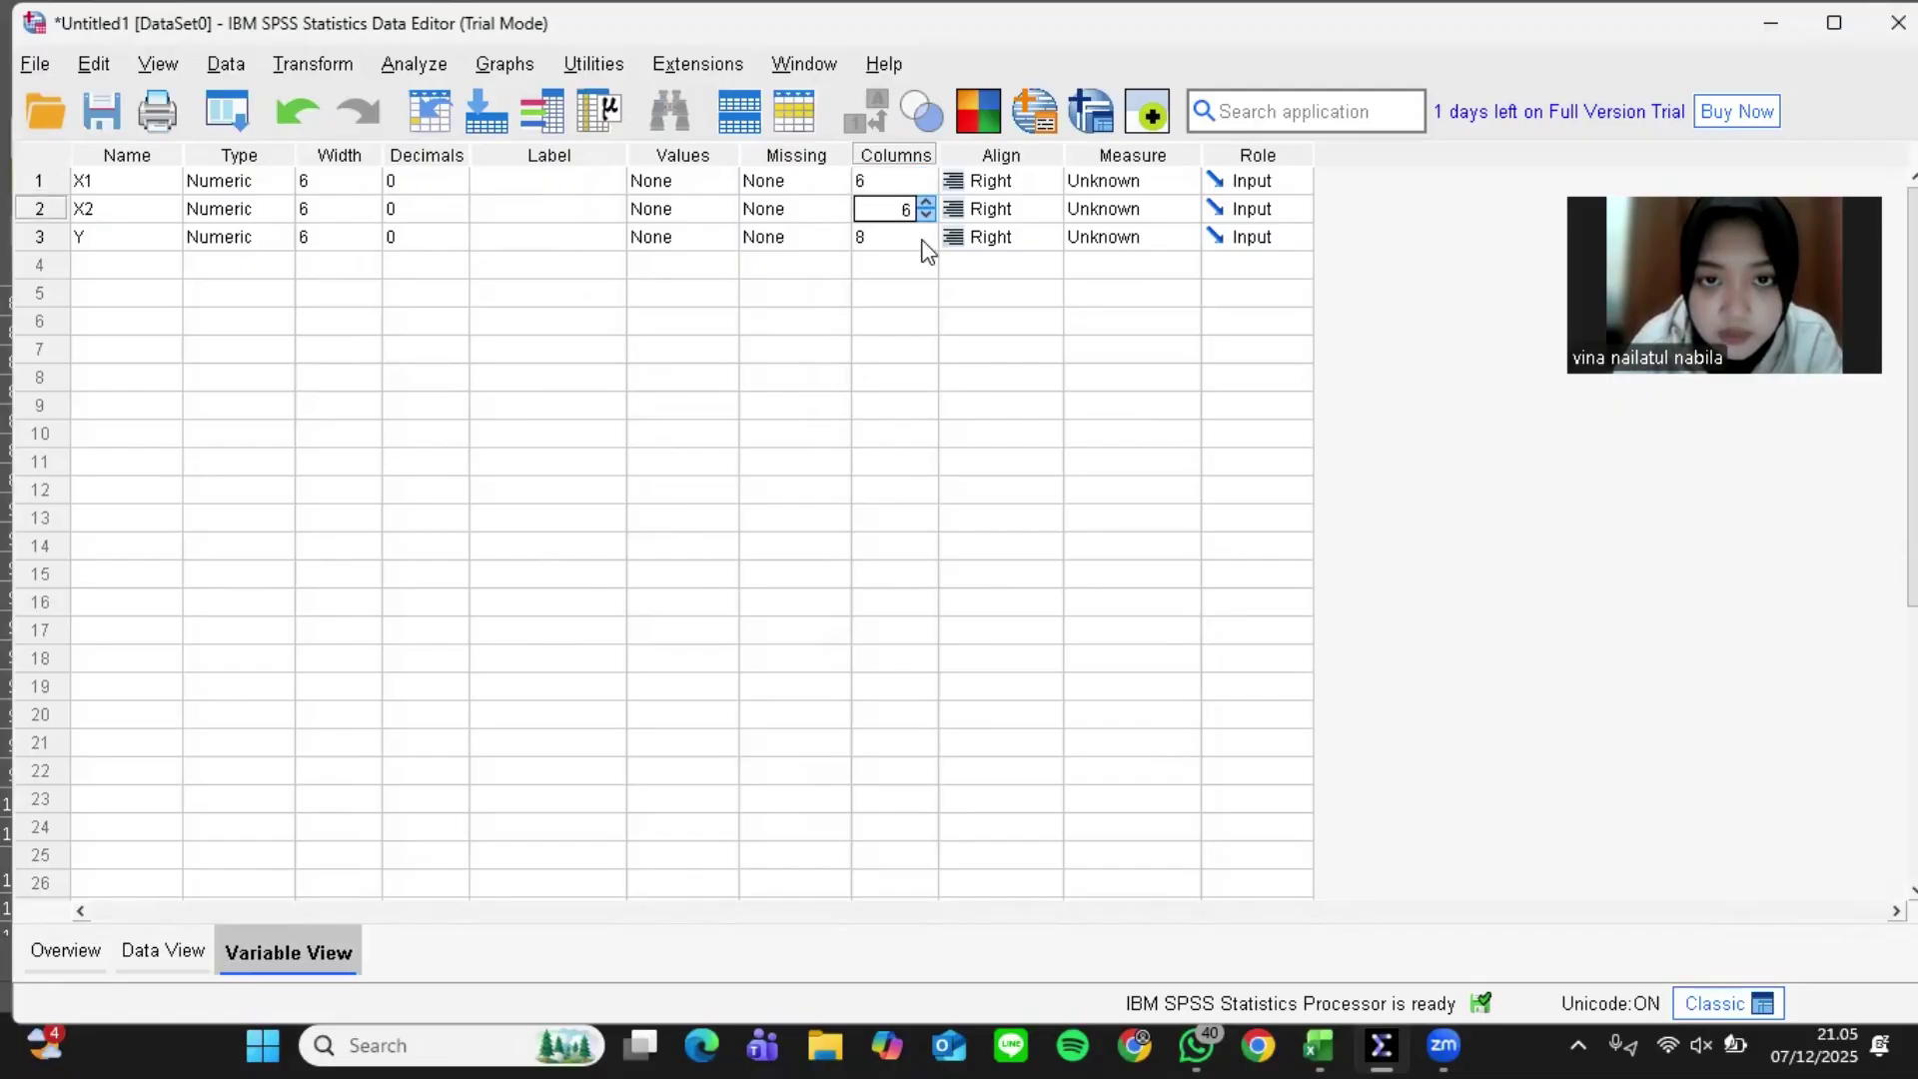
{"action": "double_click", "coordinate": [923, 234]}
{"action": "double_click", "coordinate": [925, 242]}
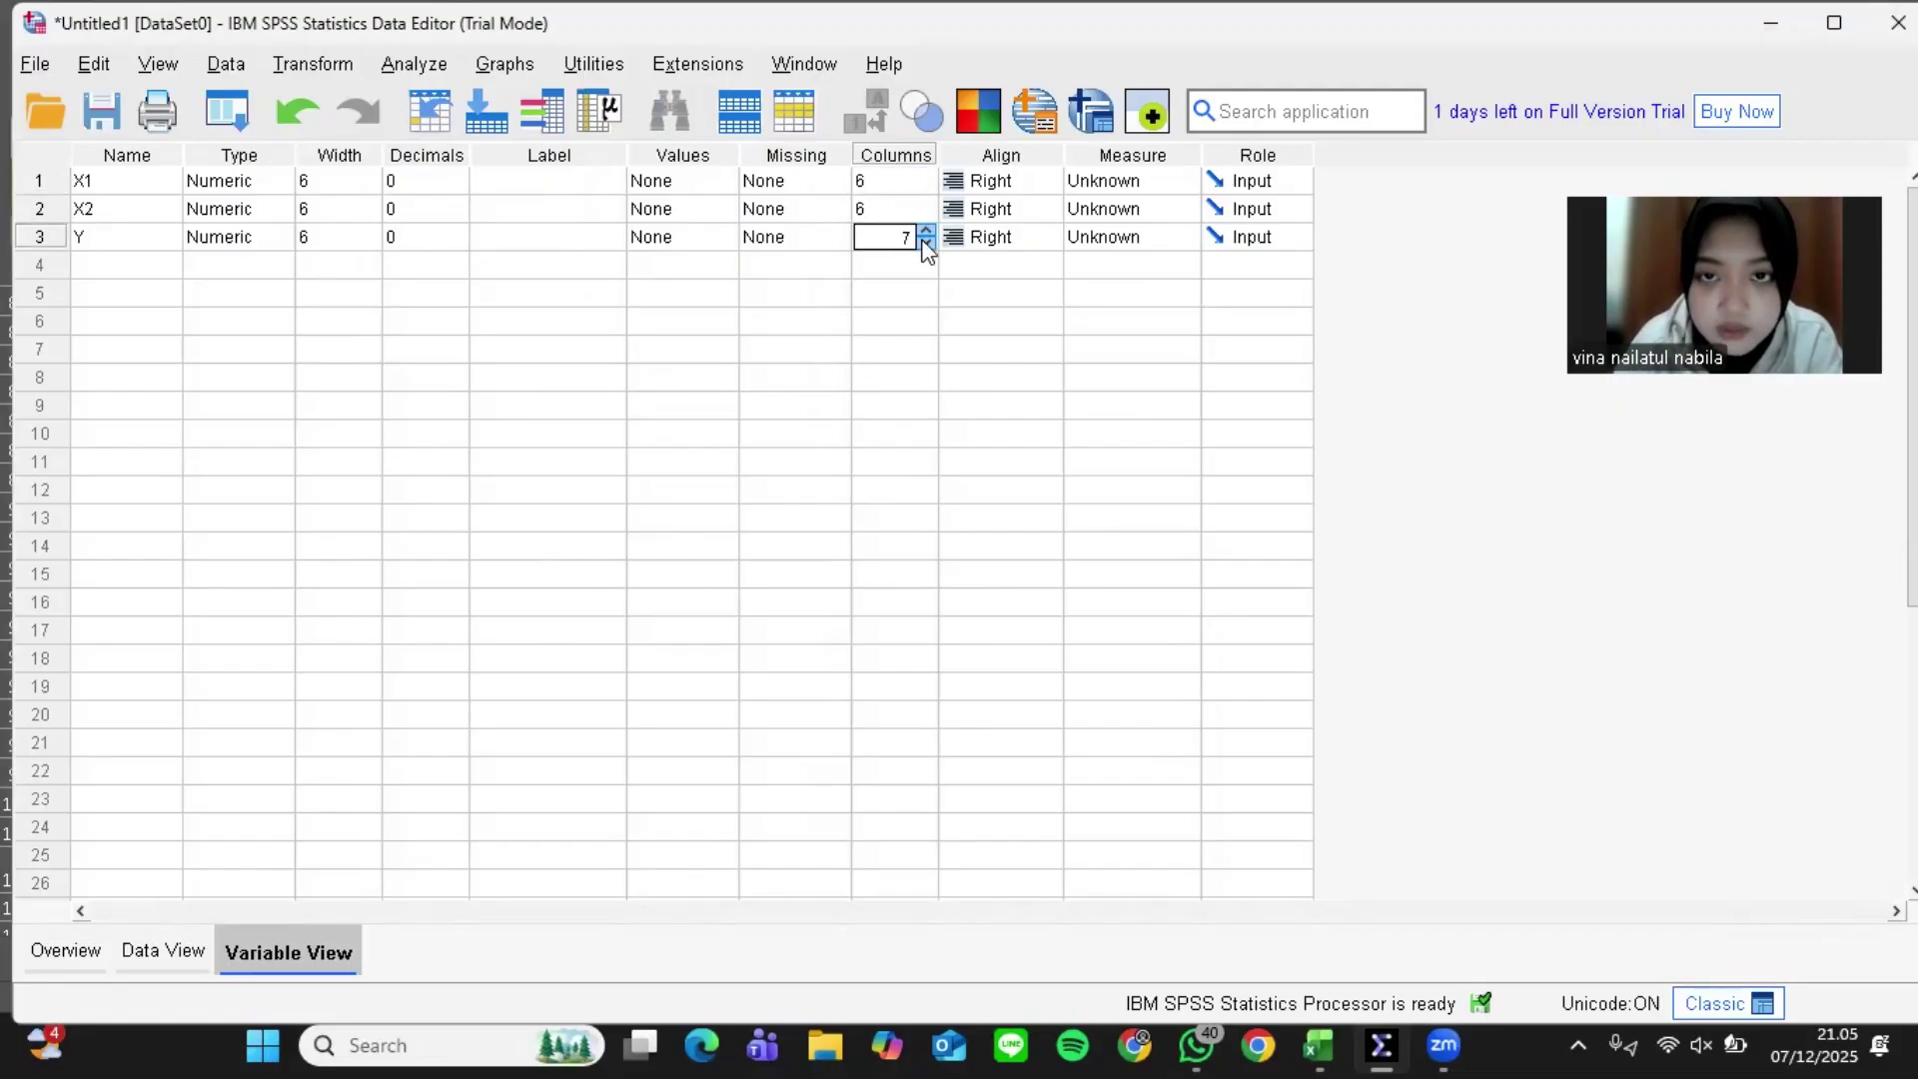
{"action": "left_click", "coordinate": [925, 244]}
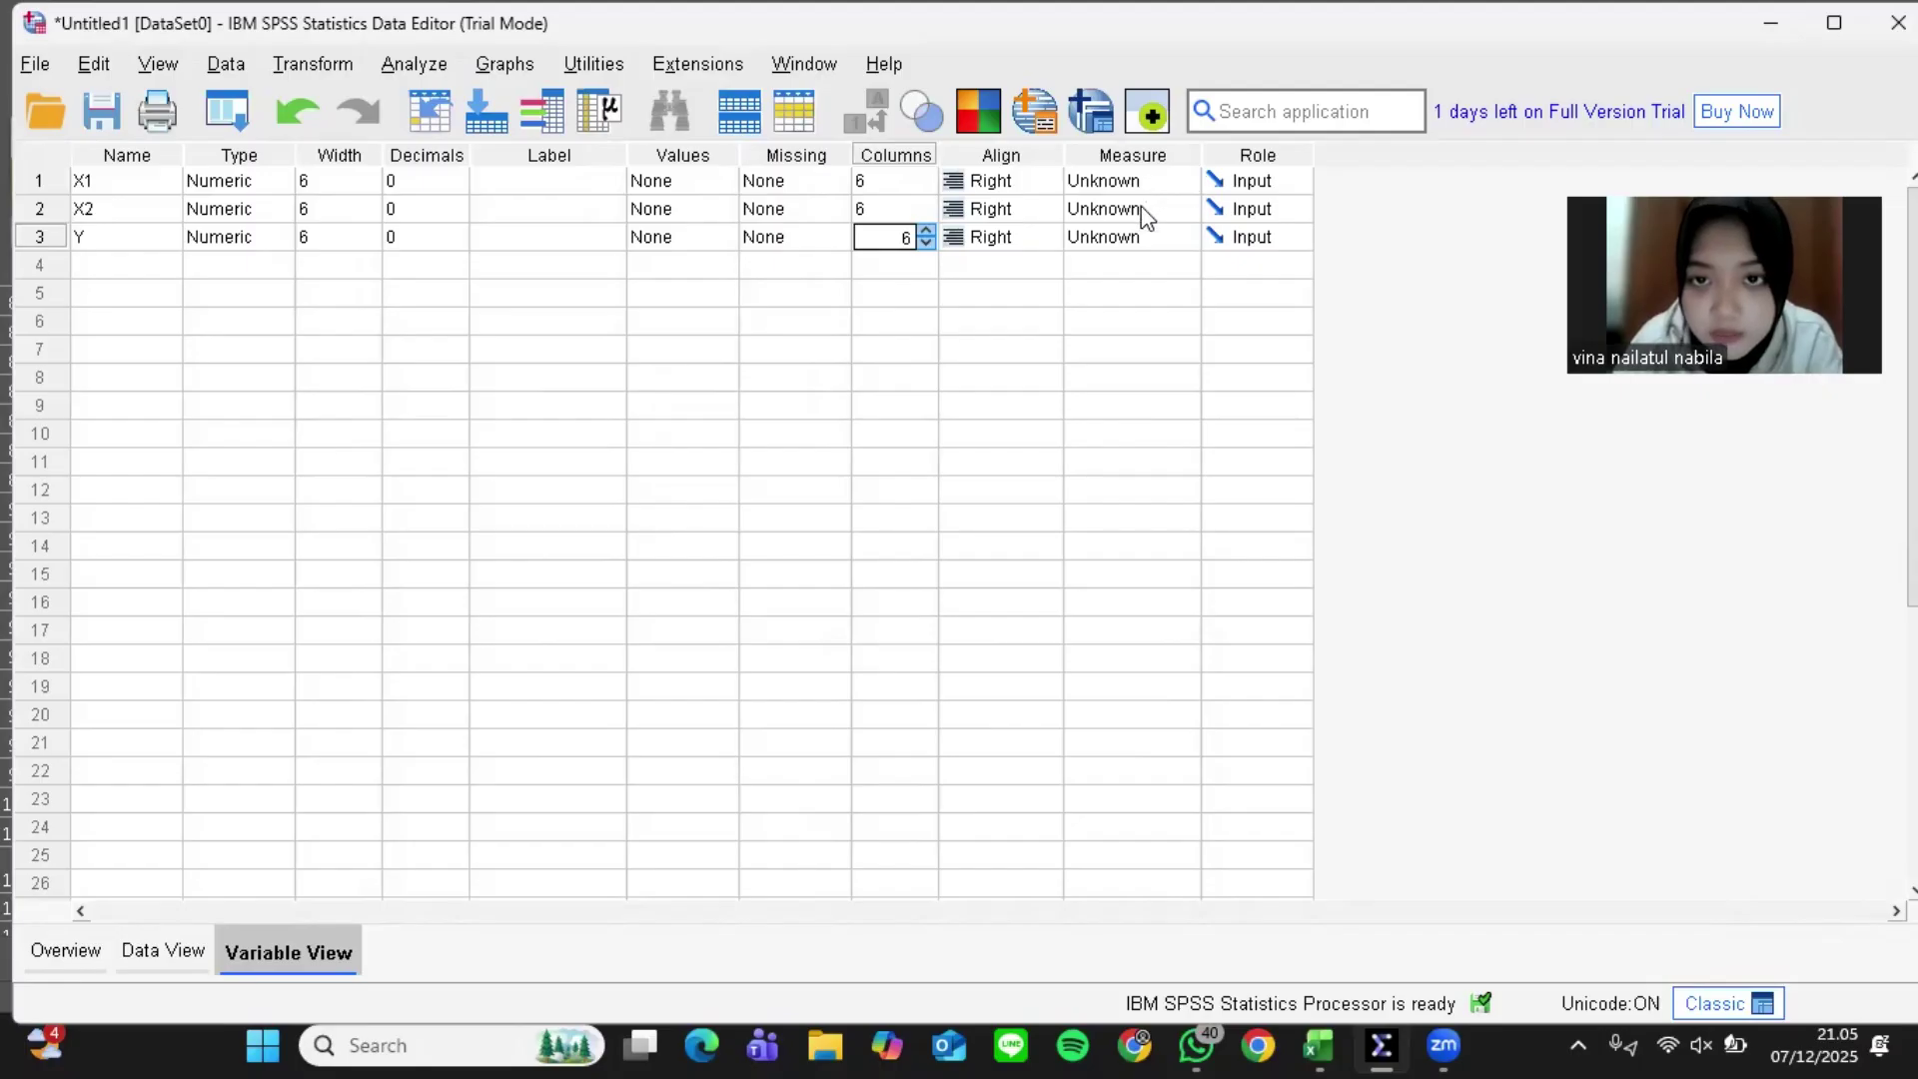
Set the measurement level of variables X1, X2 and Y to Scale
{"action": "left_click", "coordinate": [1144, 186]}
{"action": "left_click", "coordinate": [1141, 206]}
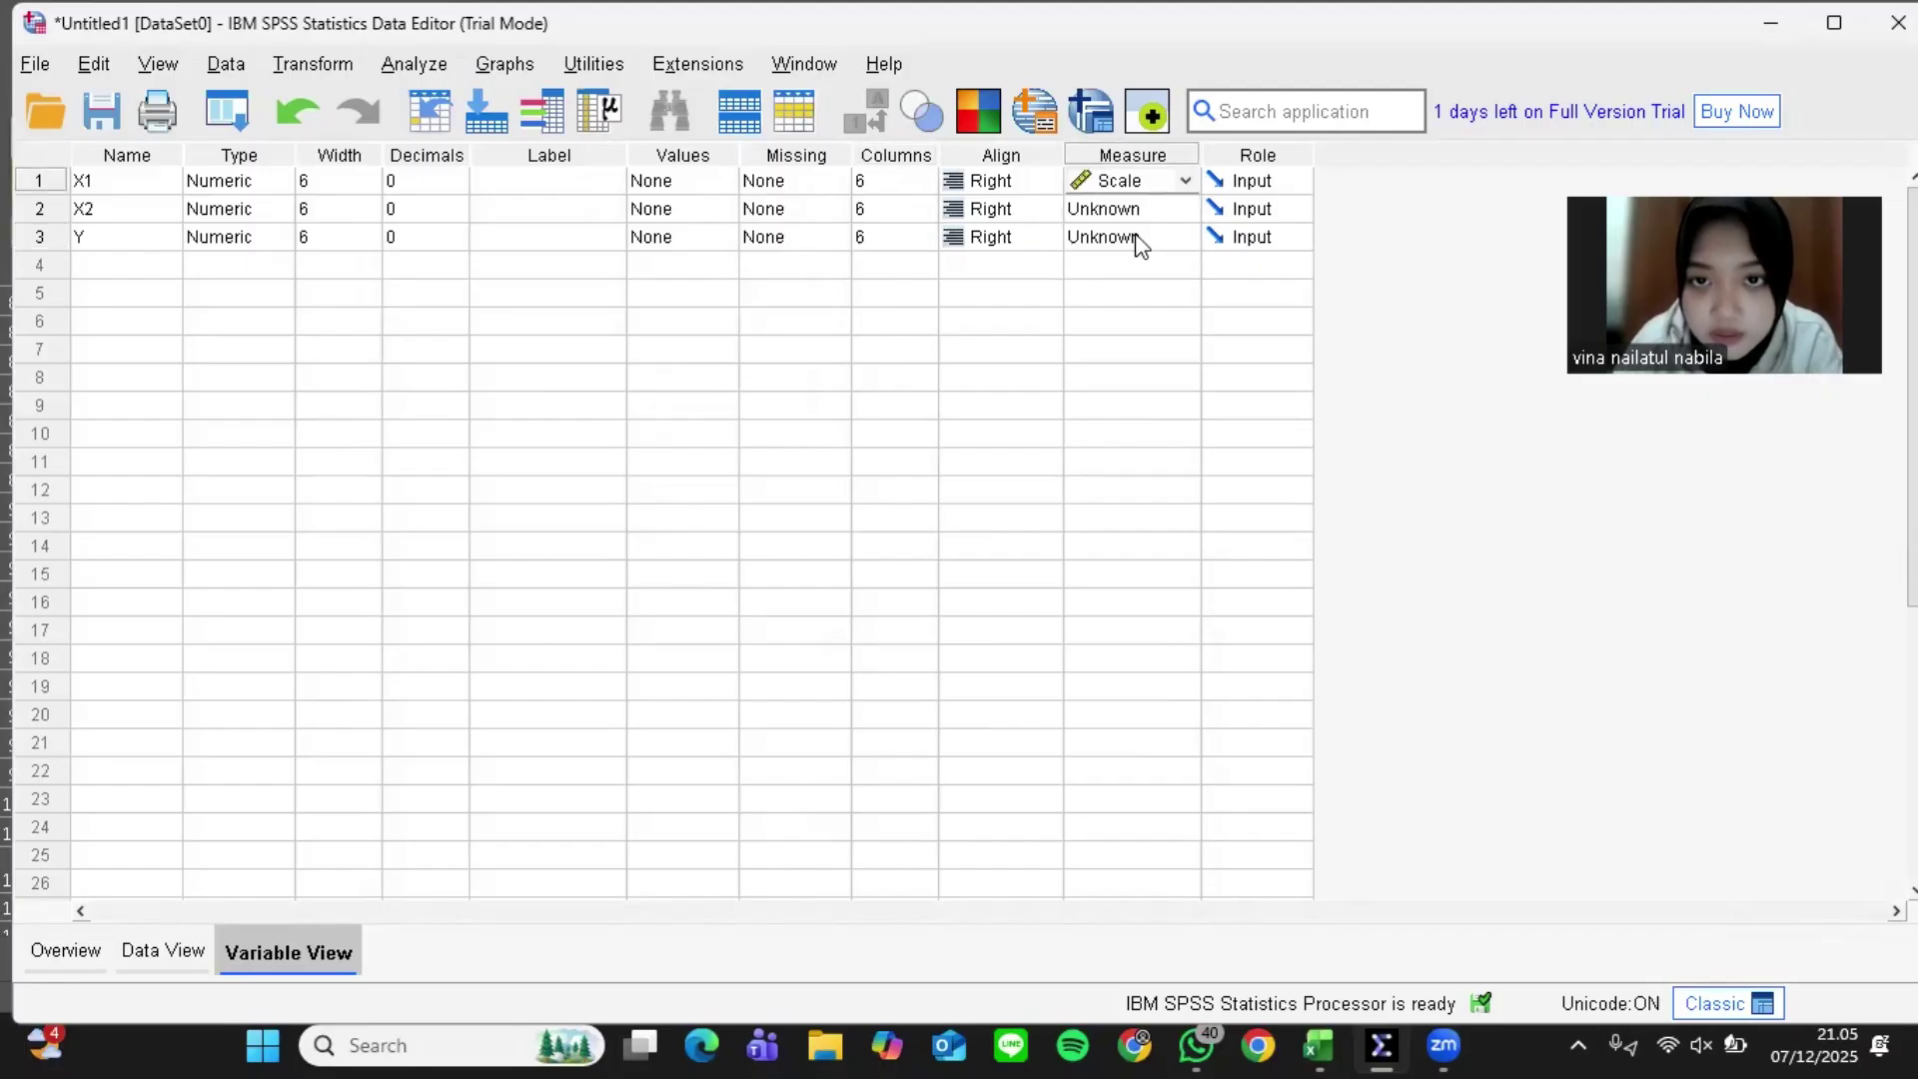
{"action": "left_click", "coordinate": [1136, 213]}
{"action": "left_click", "coordinate": [1136, 236]}
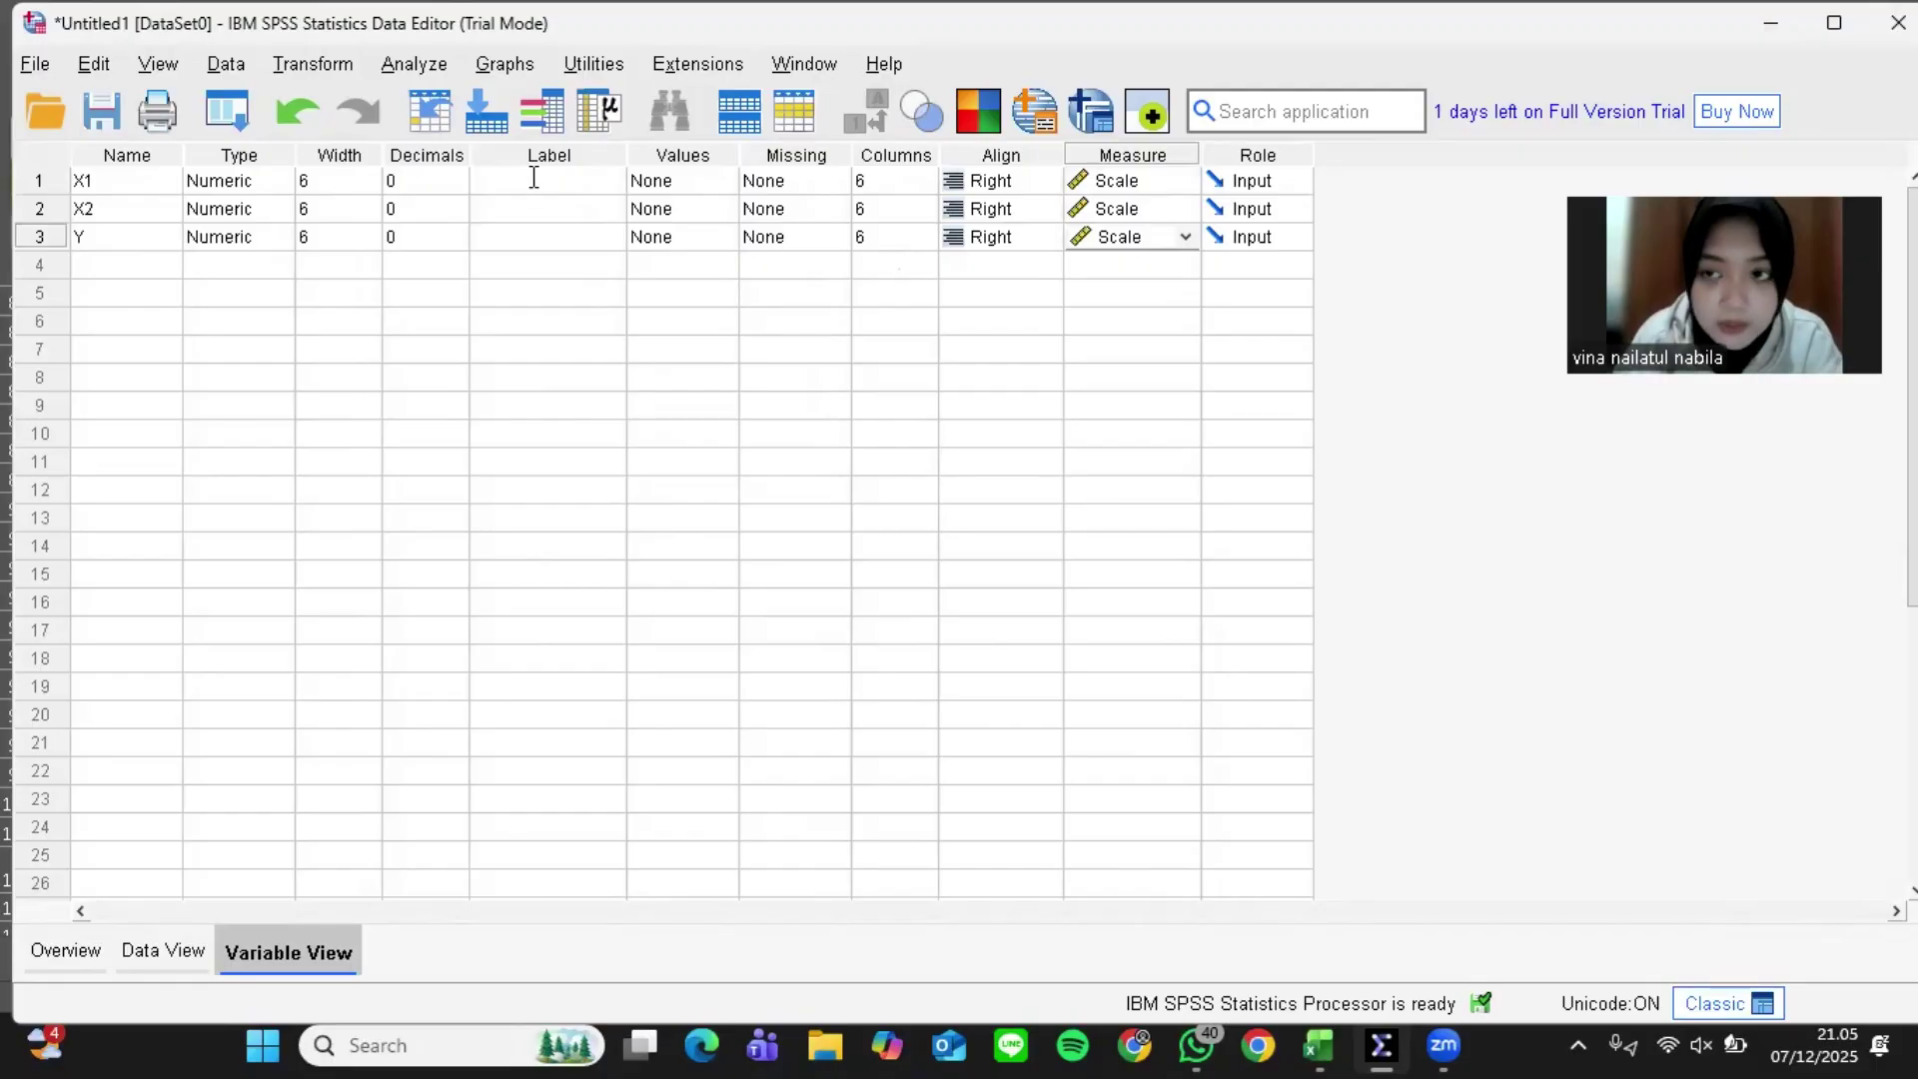
Label variable X1 as "Kualitas Layanan" and variable X2 as "Promosi Penjualan"
{"action": "left_click", "coordinate": [533, 180]}
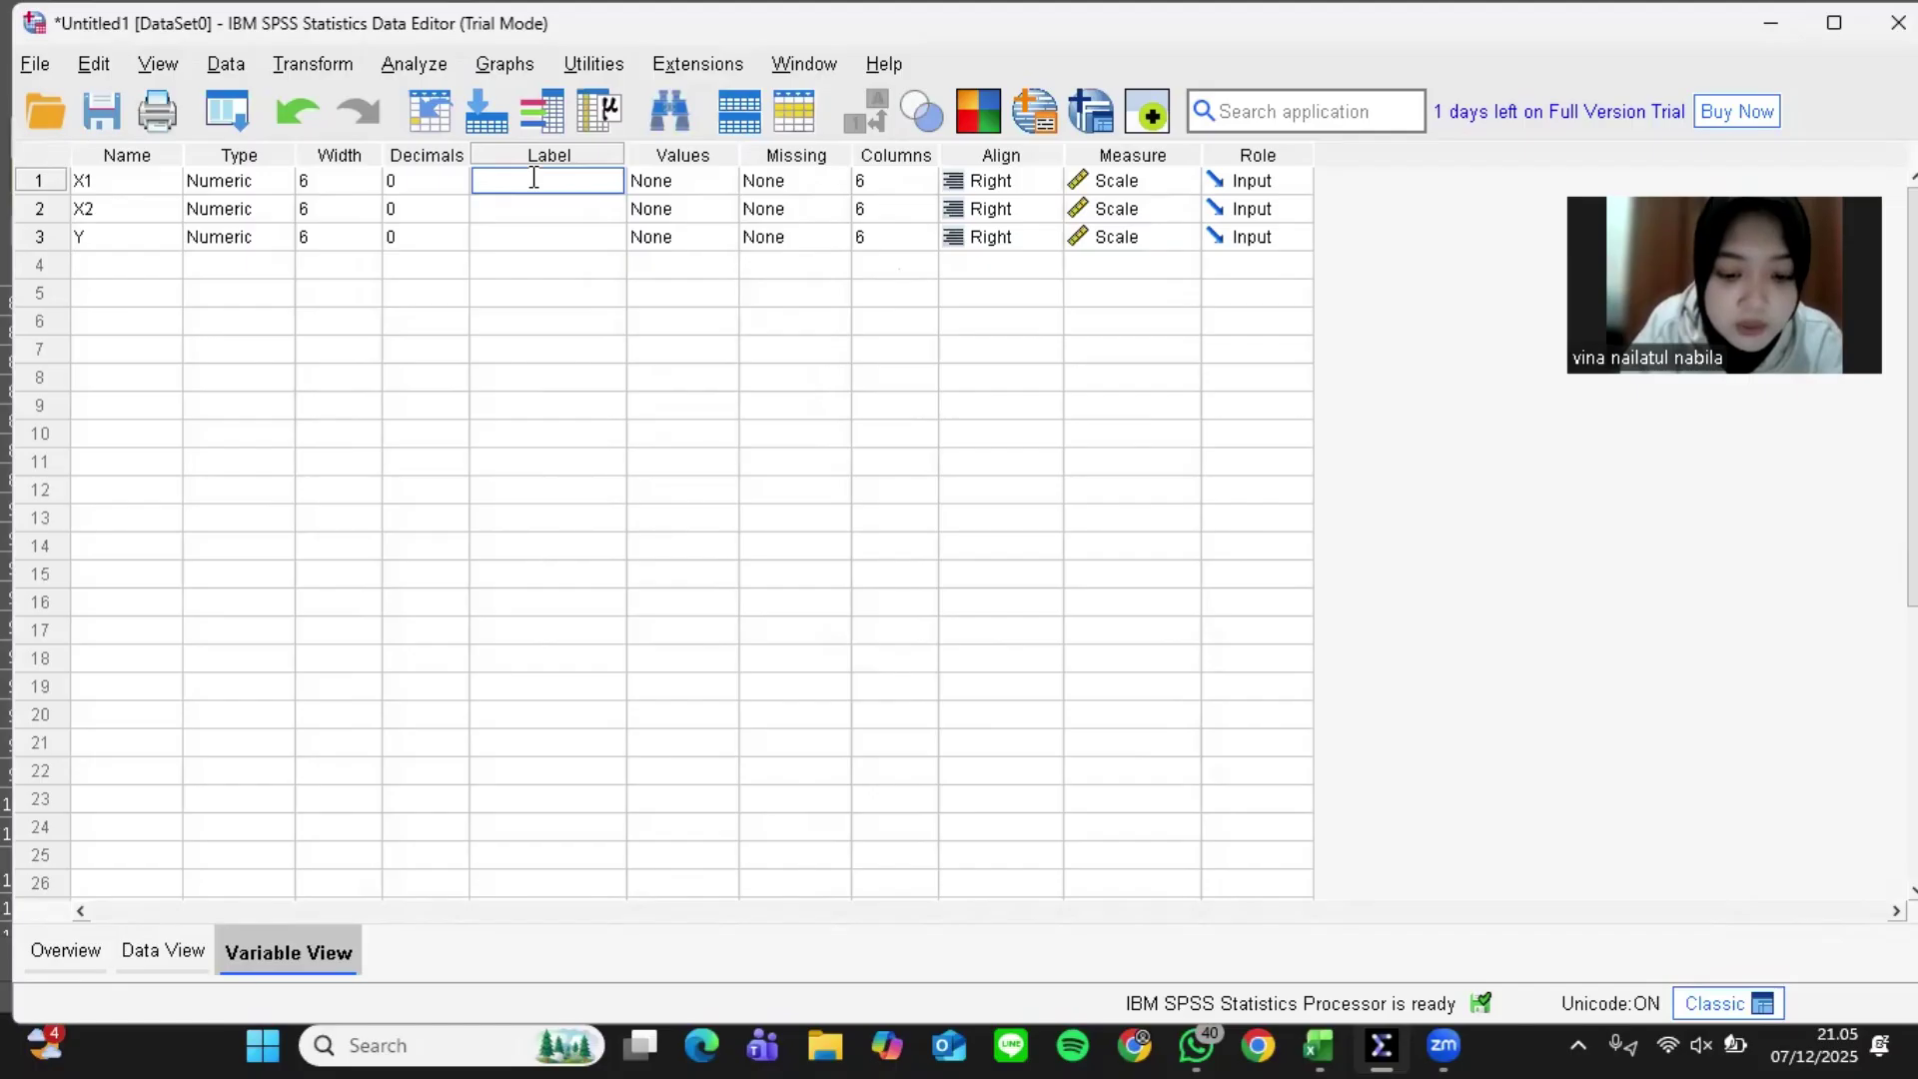
{"action": "type", "text": "K"}
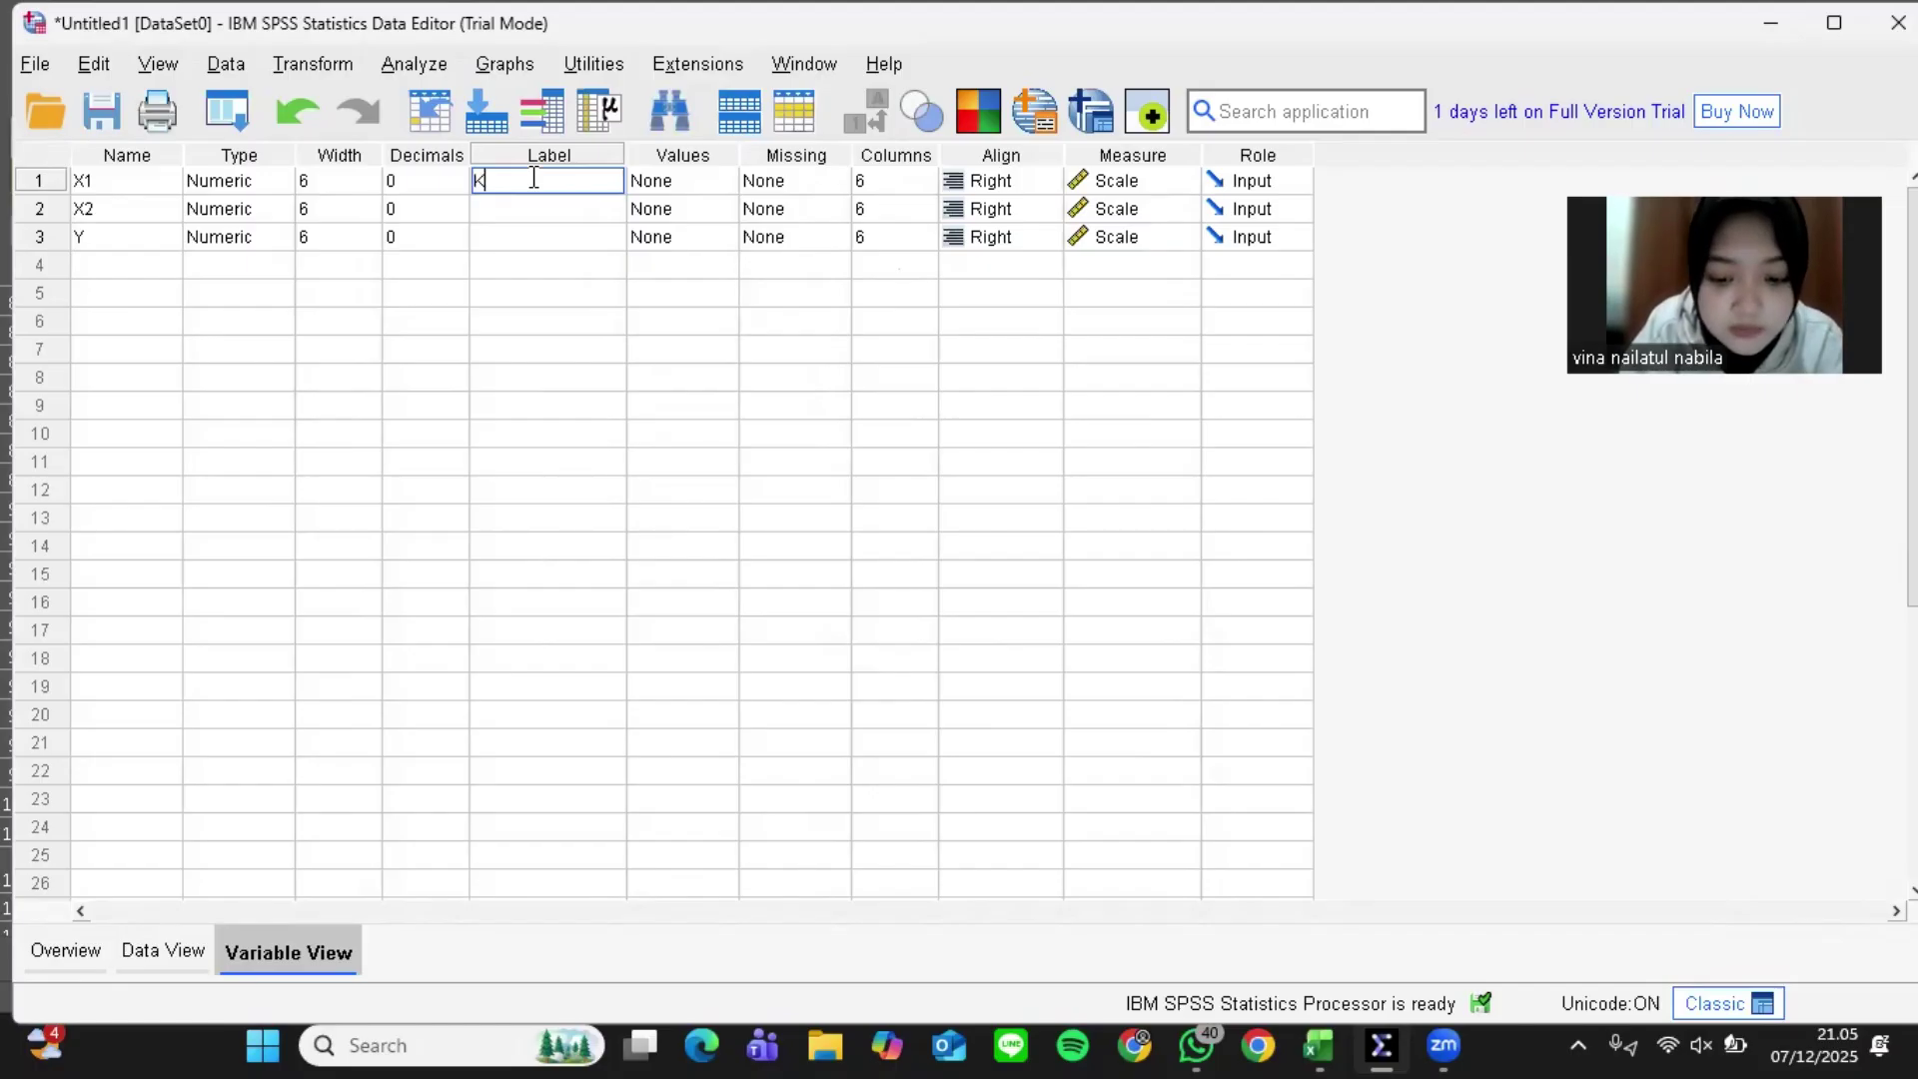
{"action": "type", "text": "ualitas"}
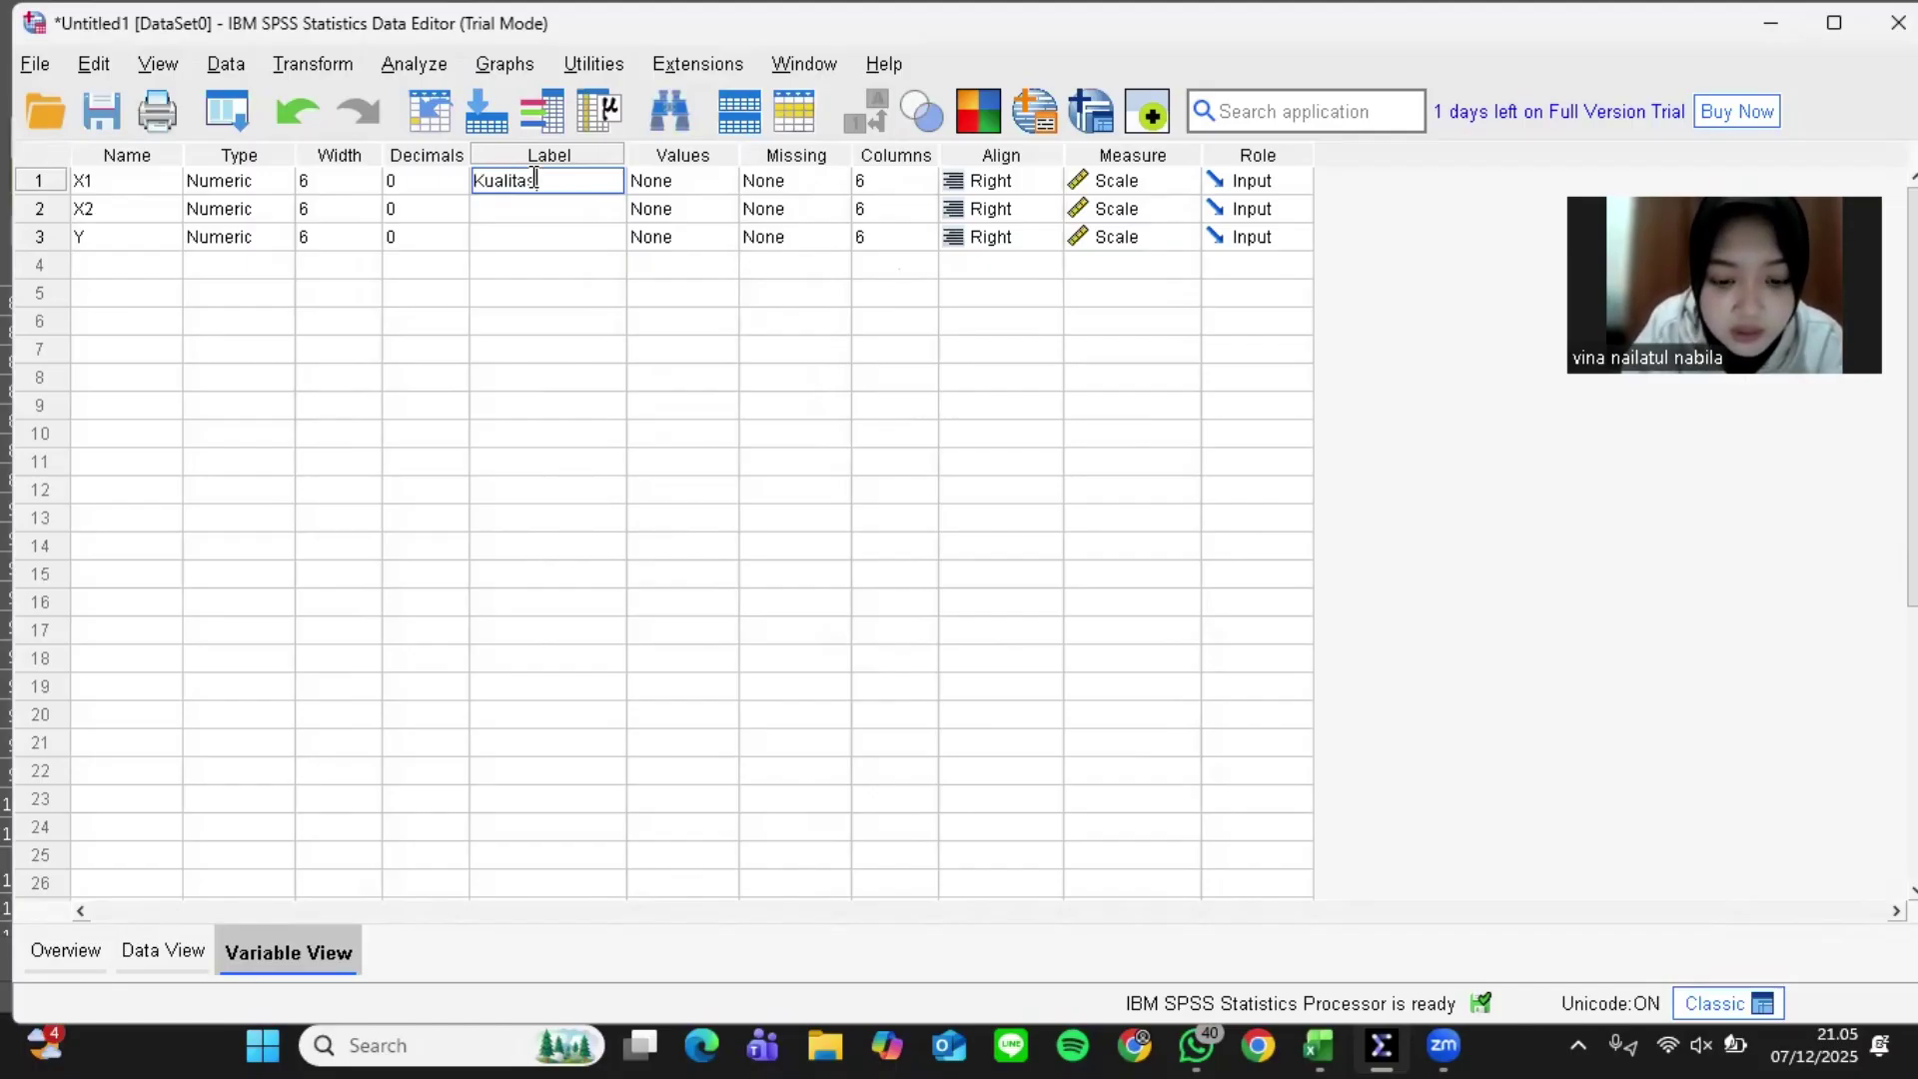
{"action": "type", "text": " Layanan"}
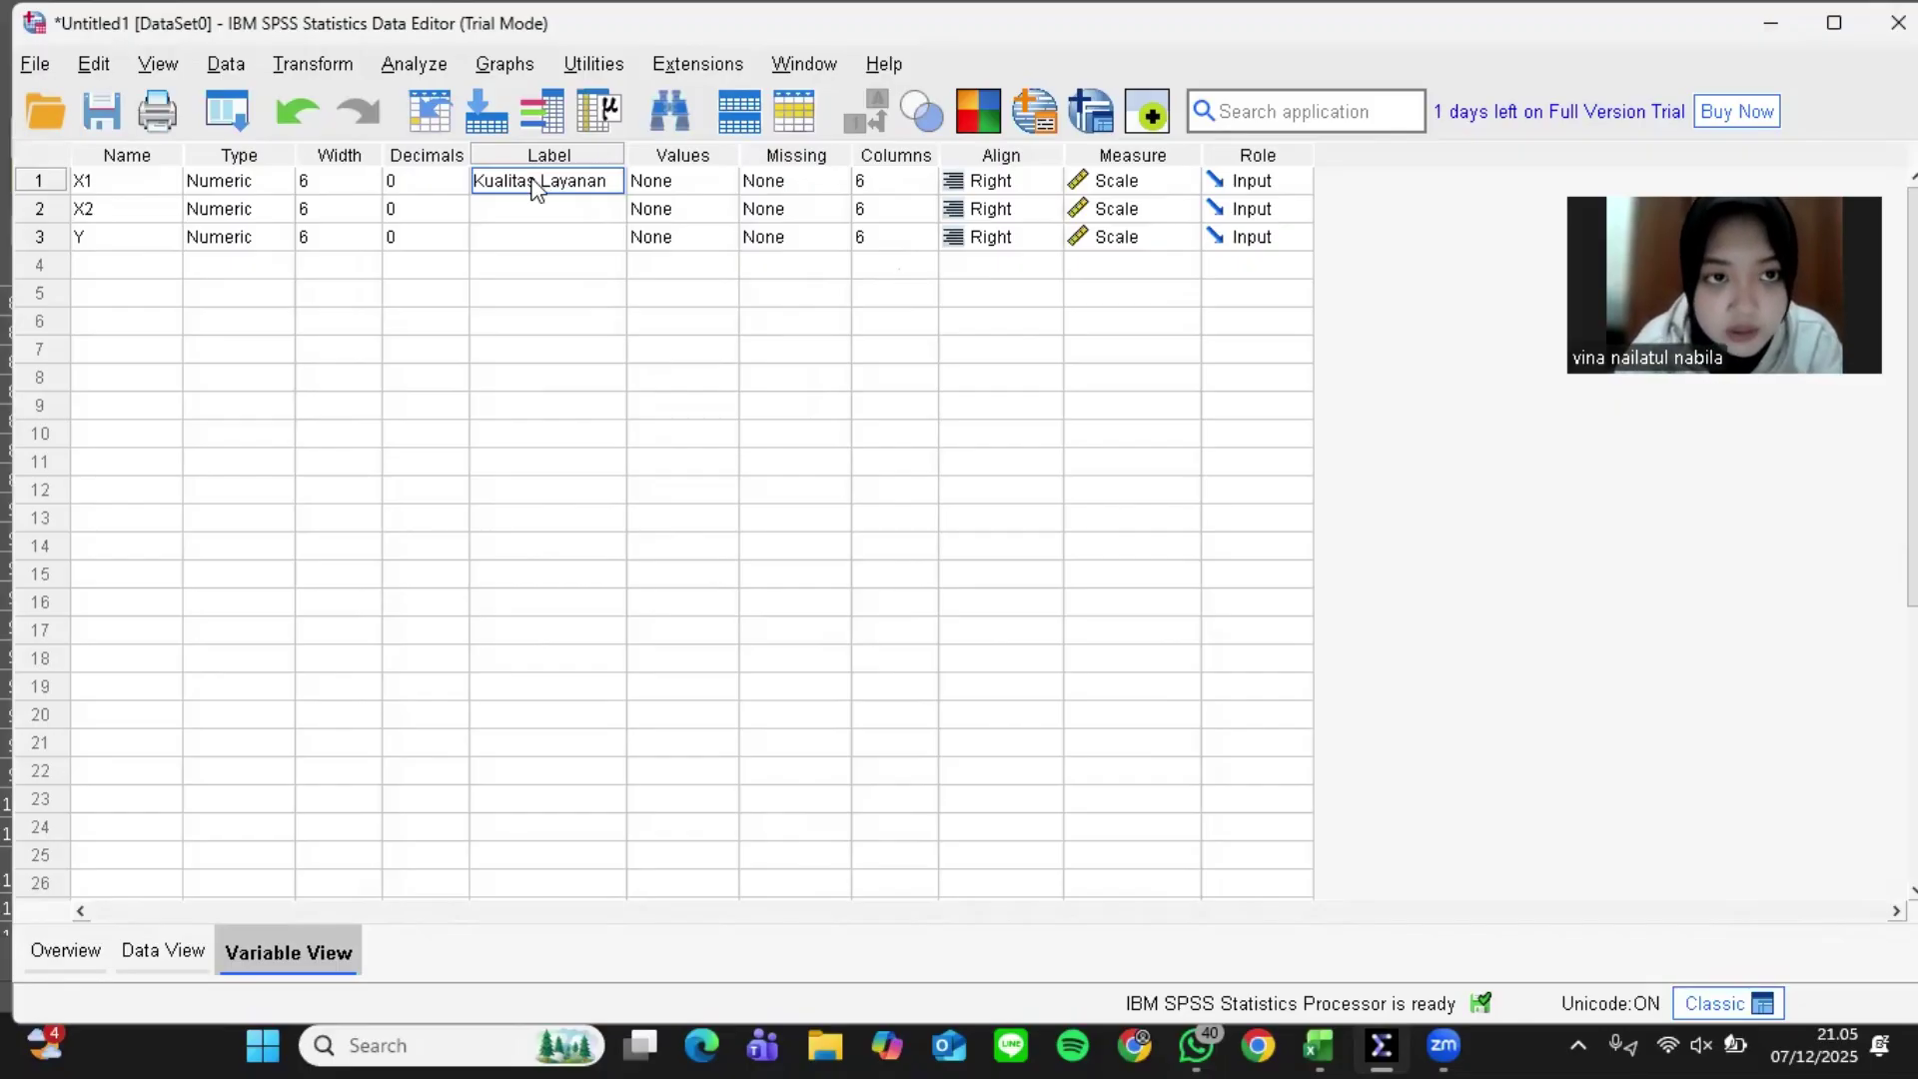
{"action": "key", "text": "Return"}
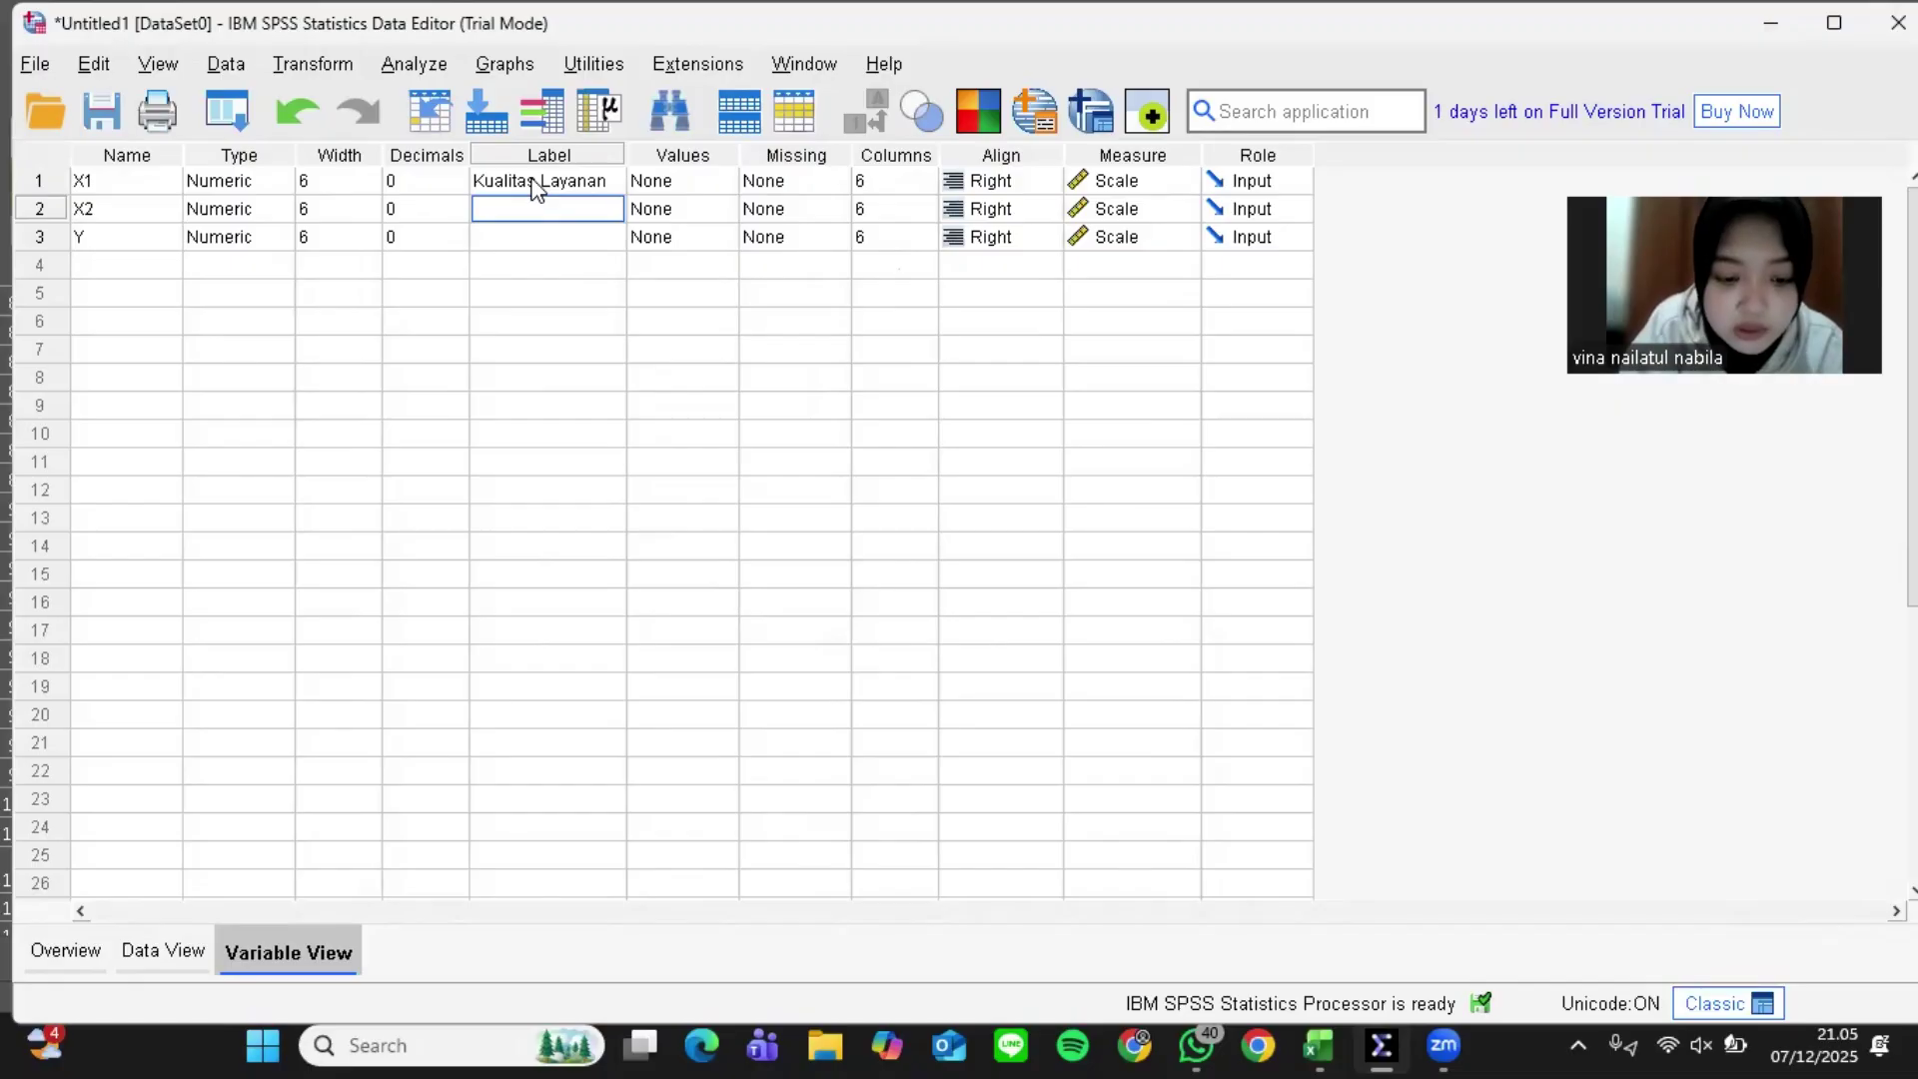
{"action": "type", "text": "Promosi "}
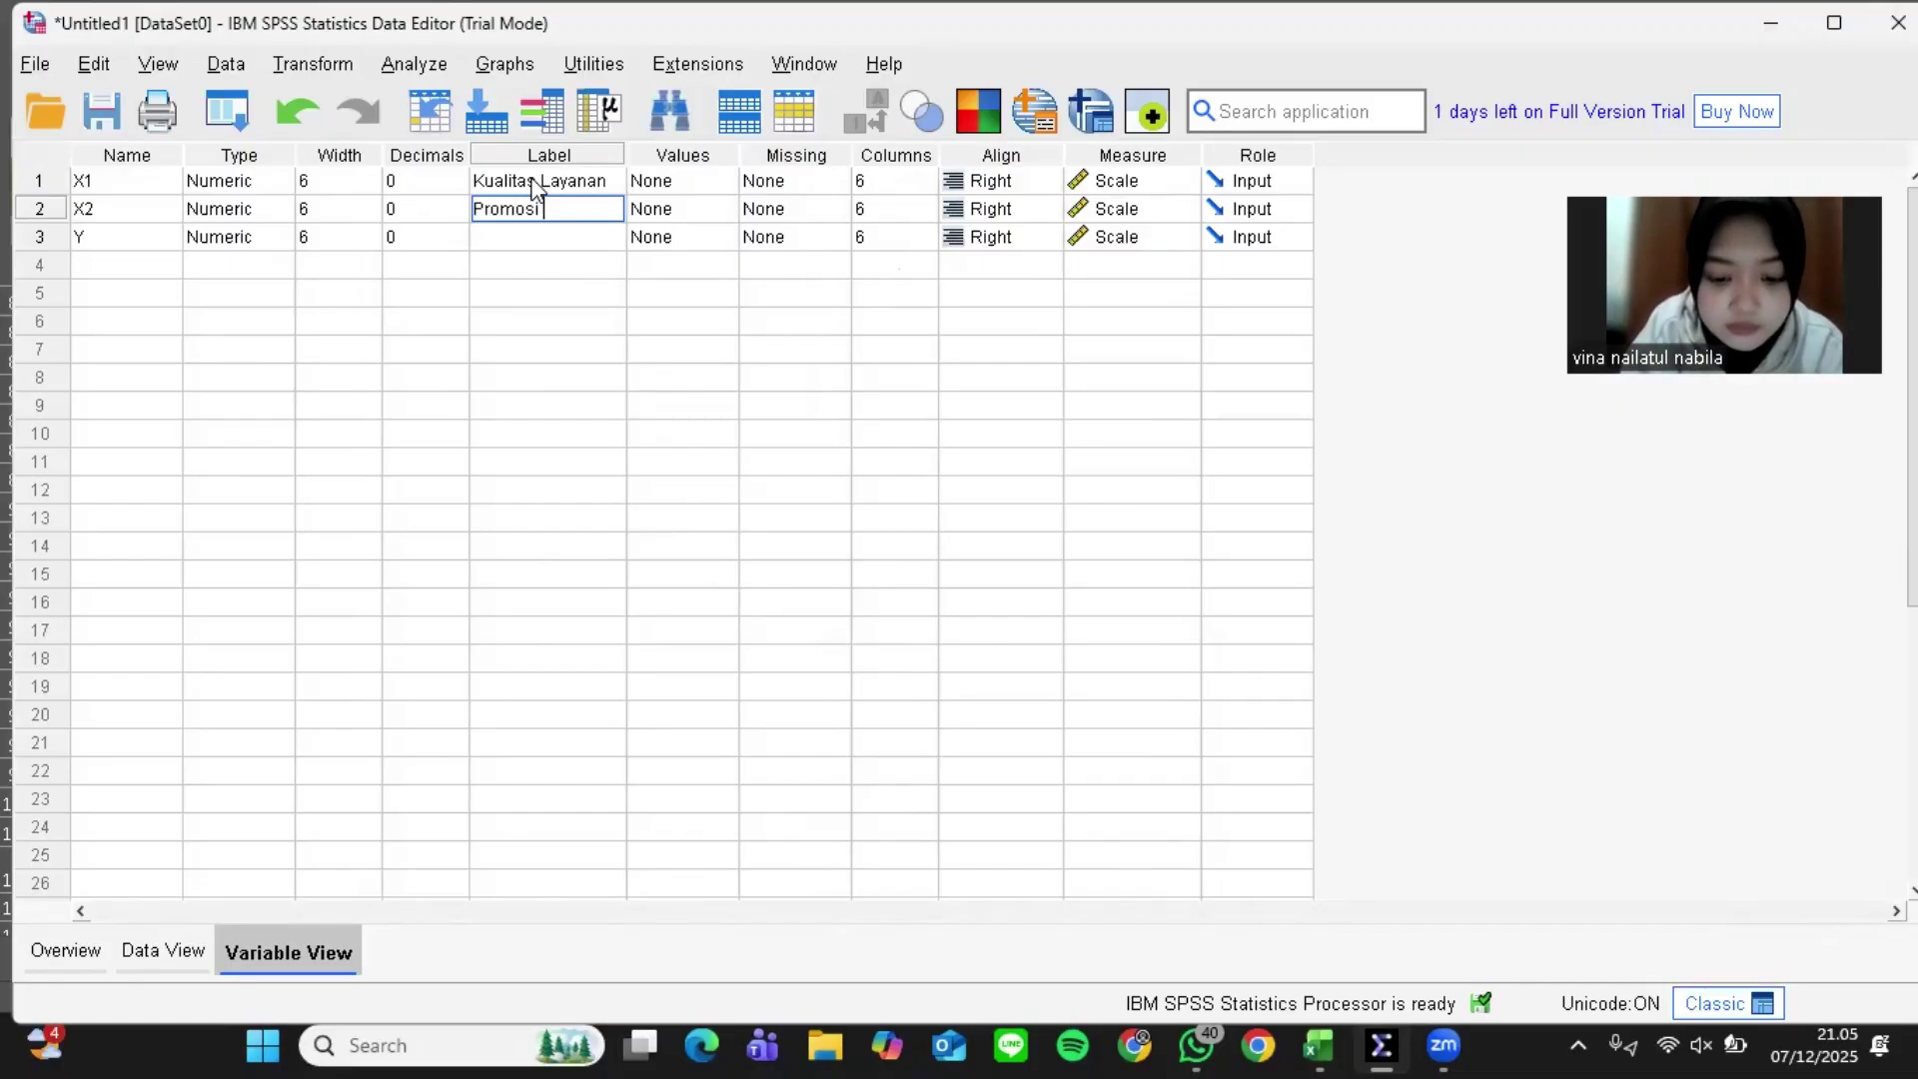
{"action": "type", "text": "Penjualan"}
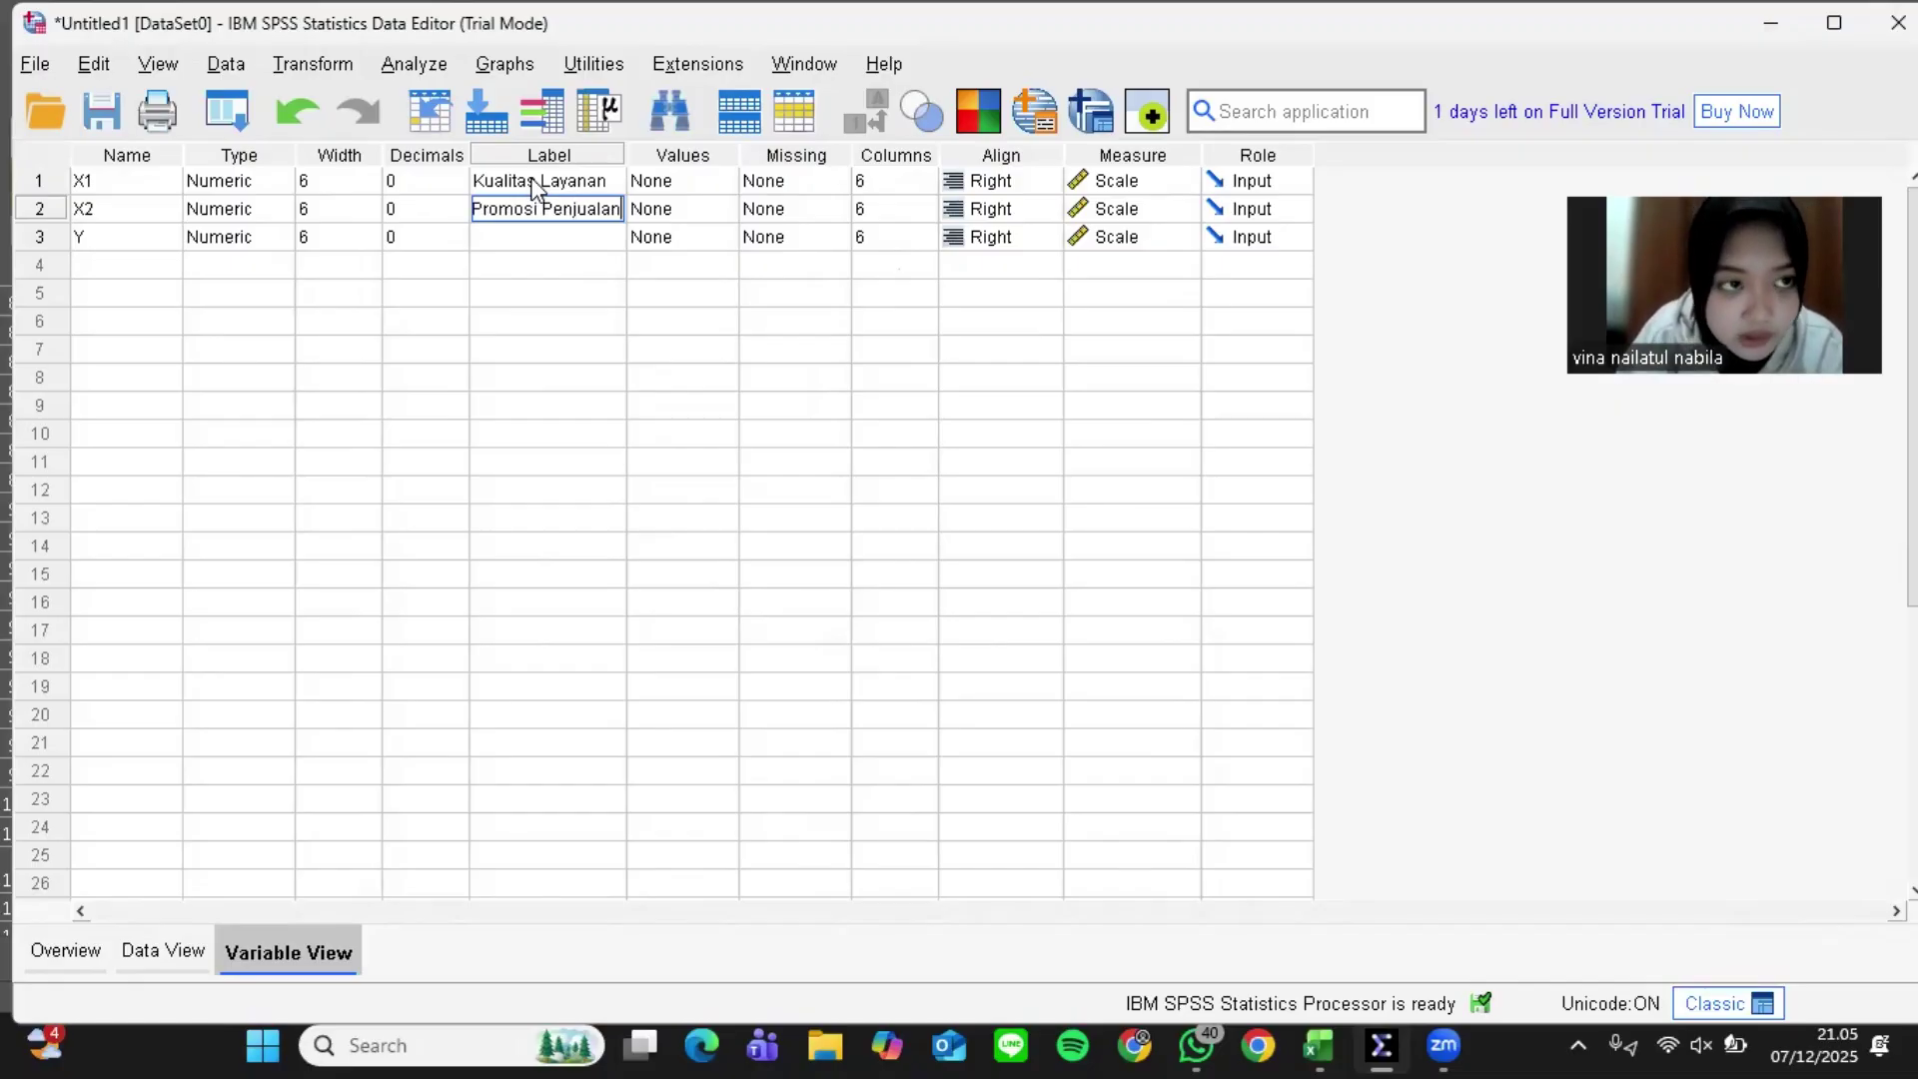
{"action": "key", "text": "Return"}
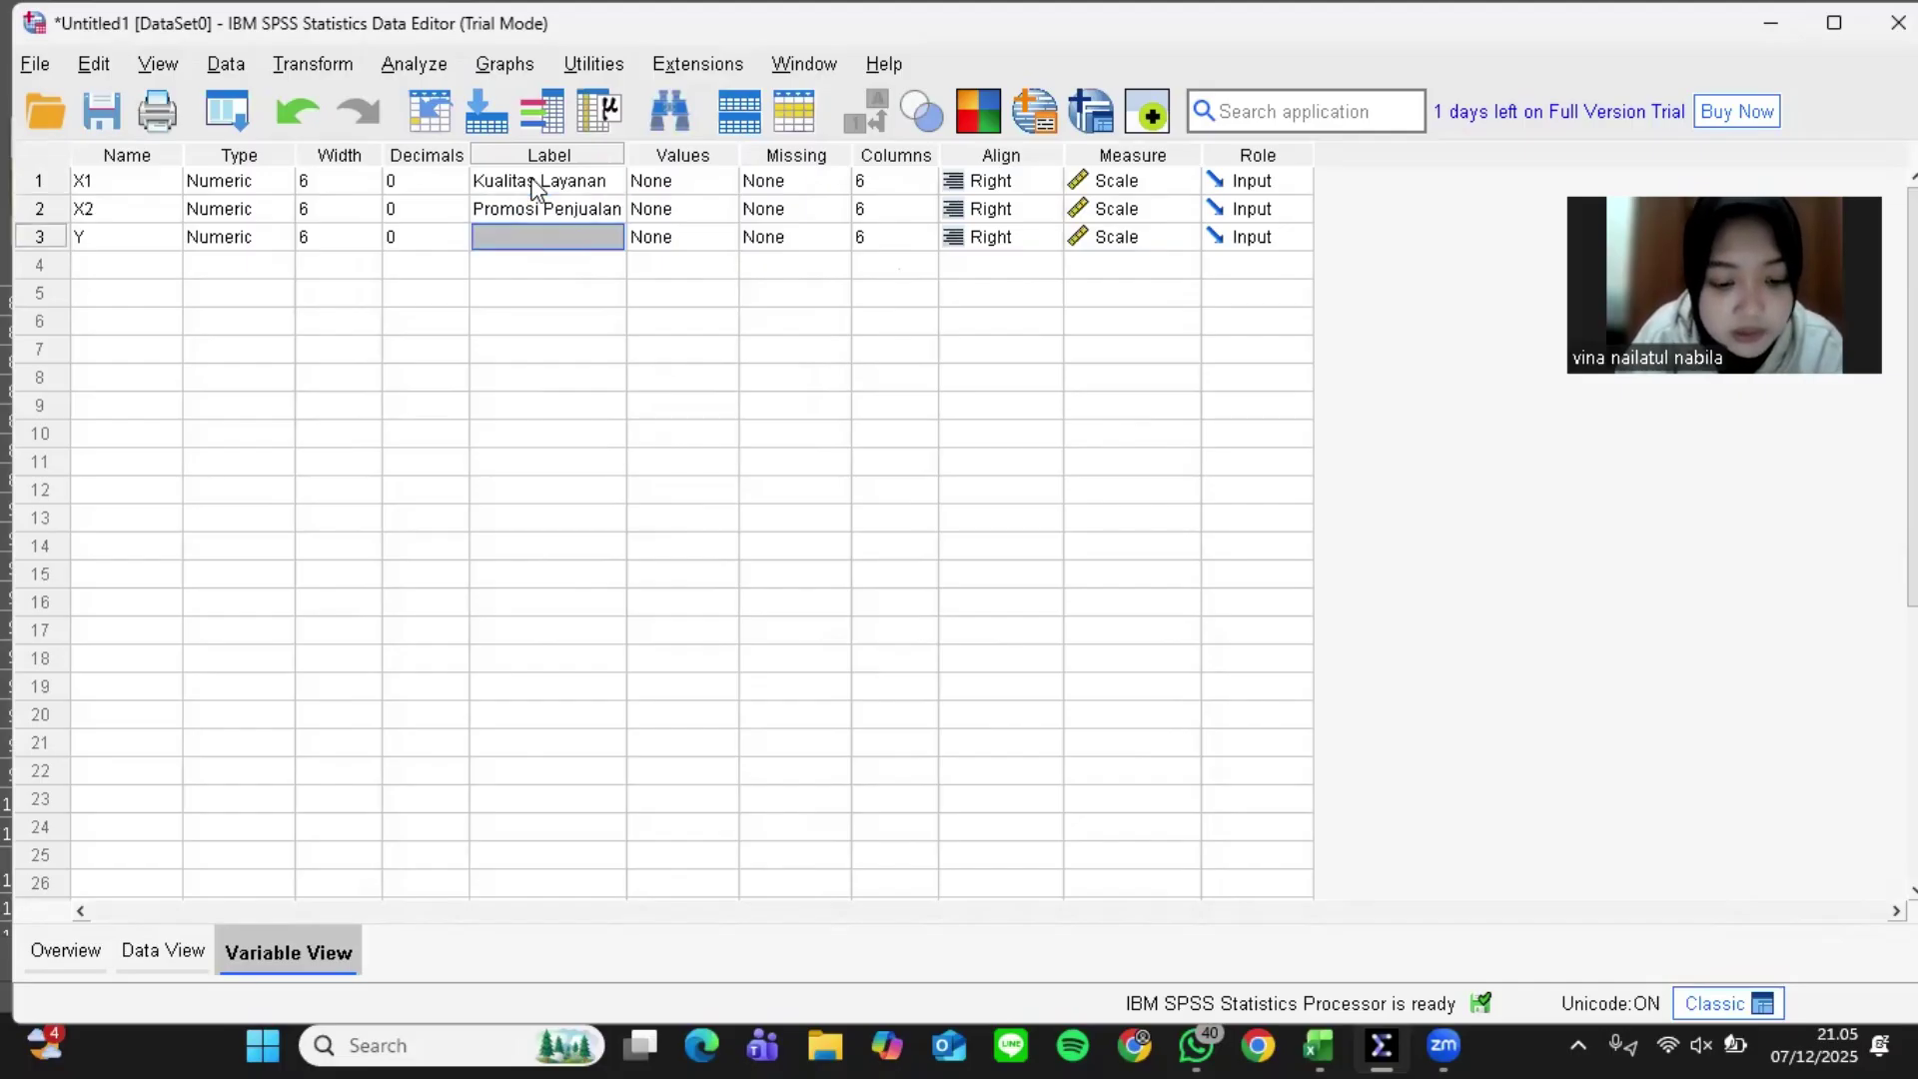
Label variable Y as "Kepuasan Masyarakat"
{"action": "key", "text": "F2"}
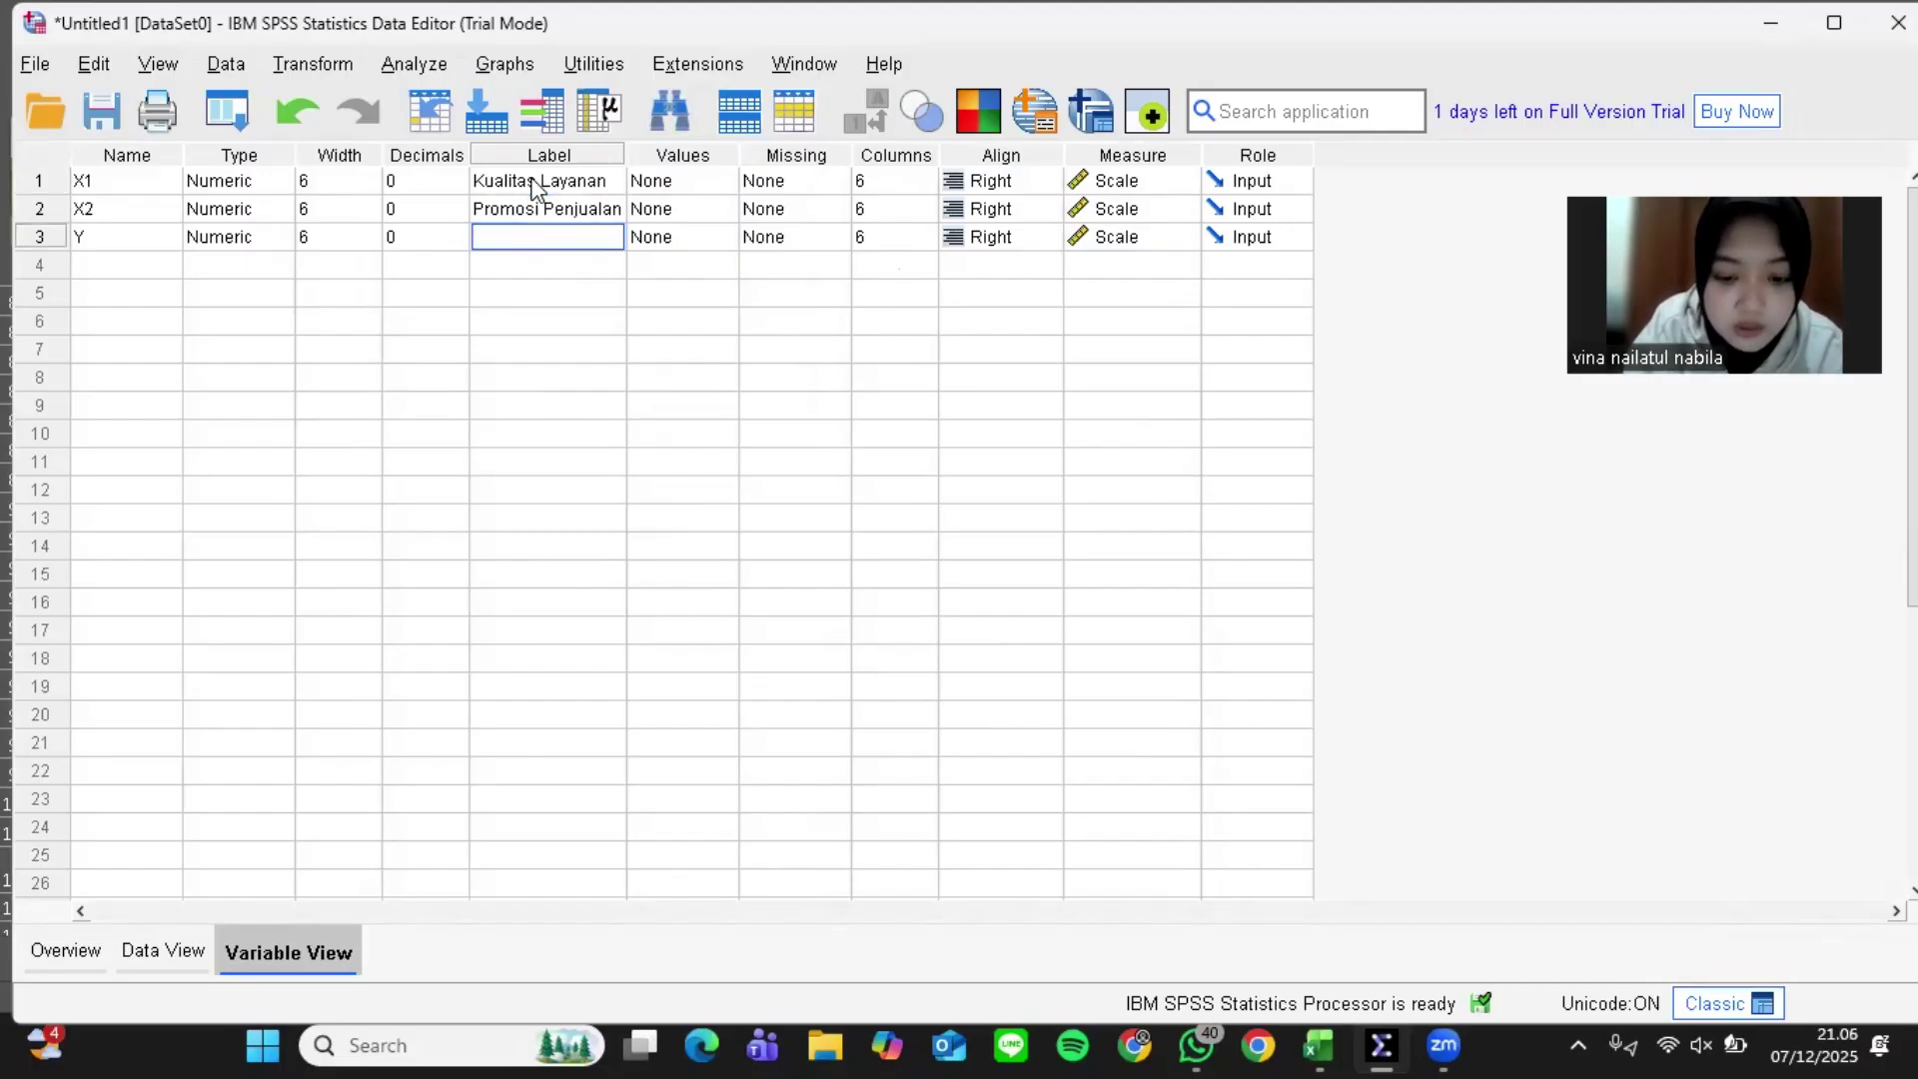
{"action": "type", "text": "Kepuasan"}
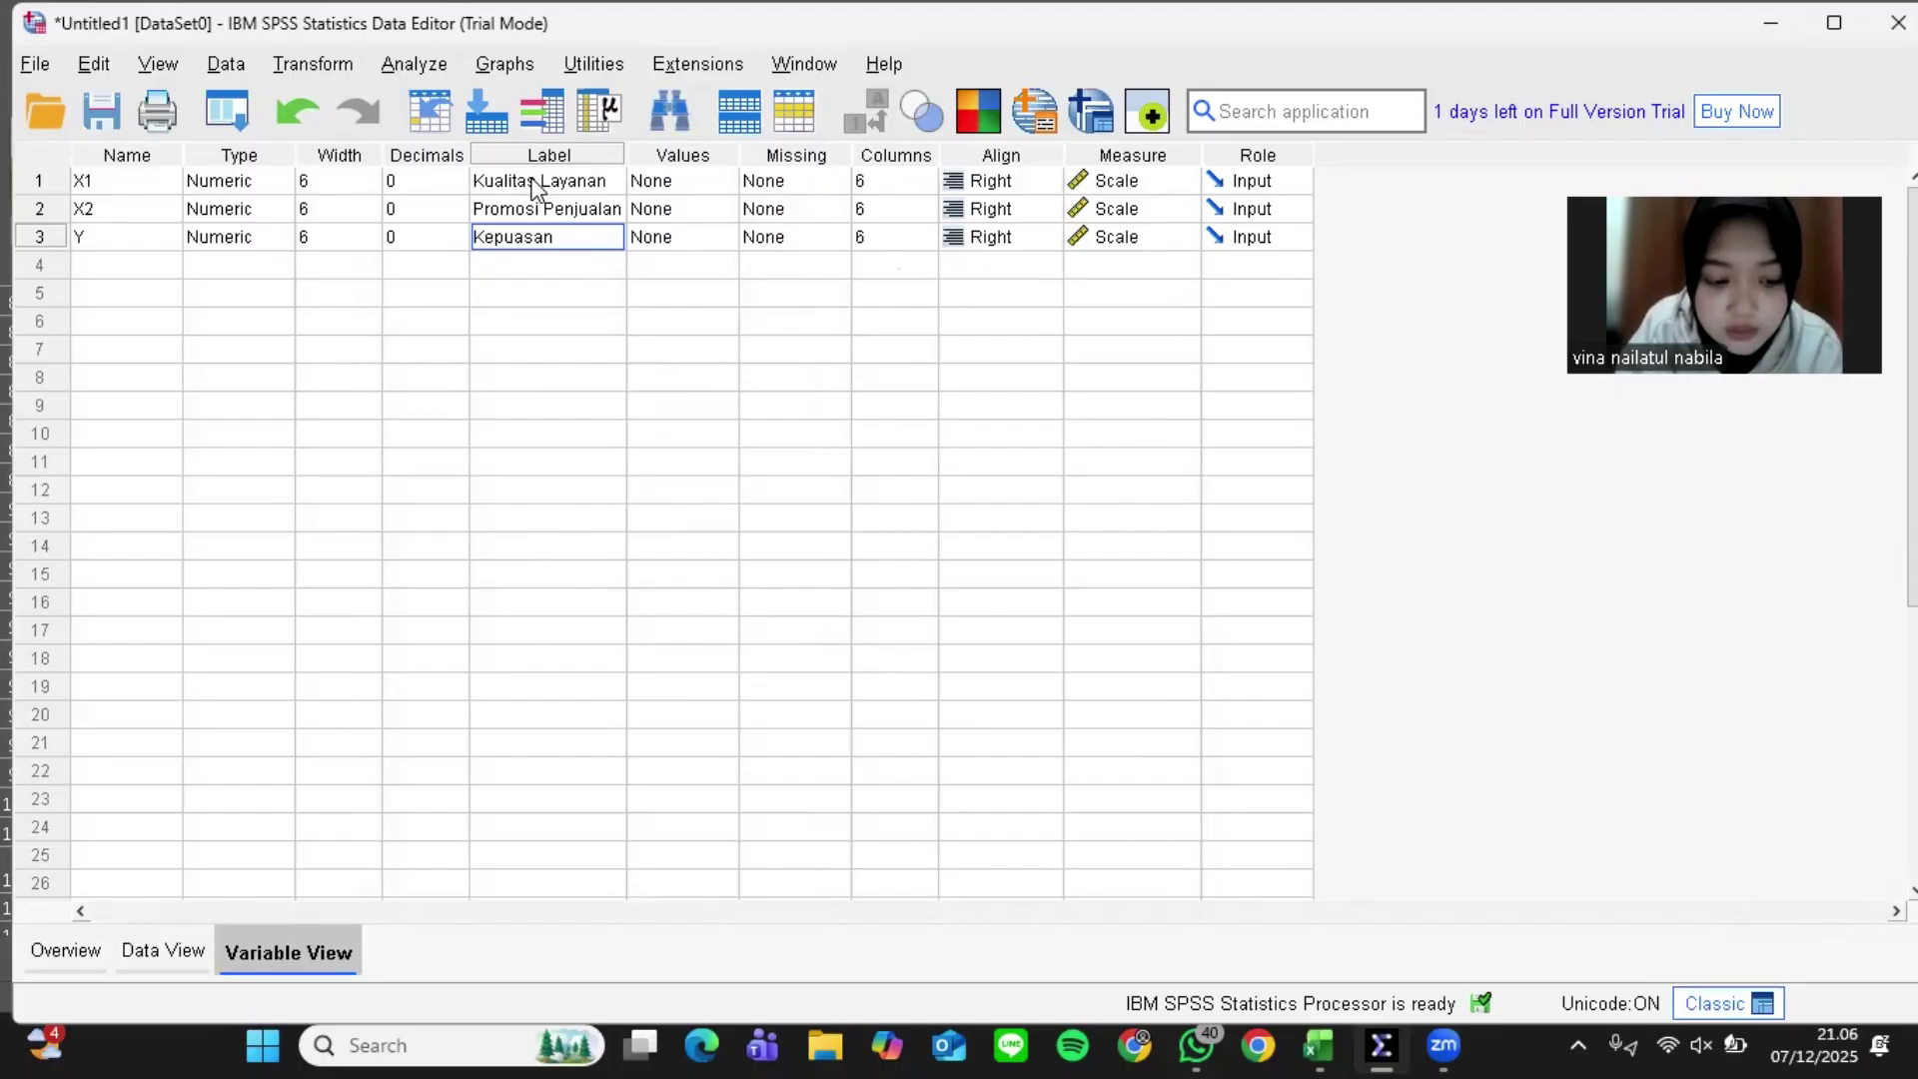
{"action": "type", "text": " Masyara"}
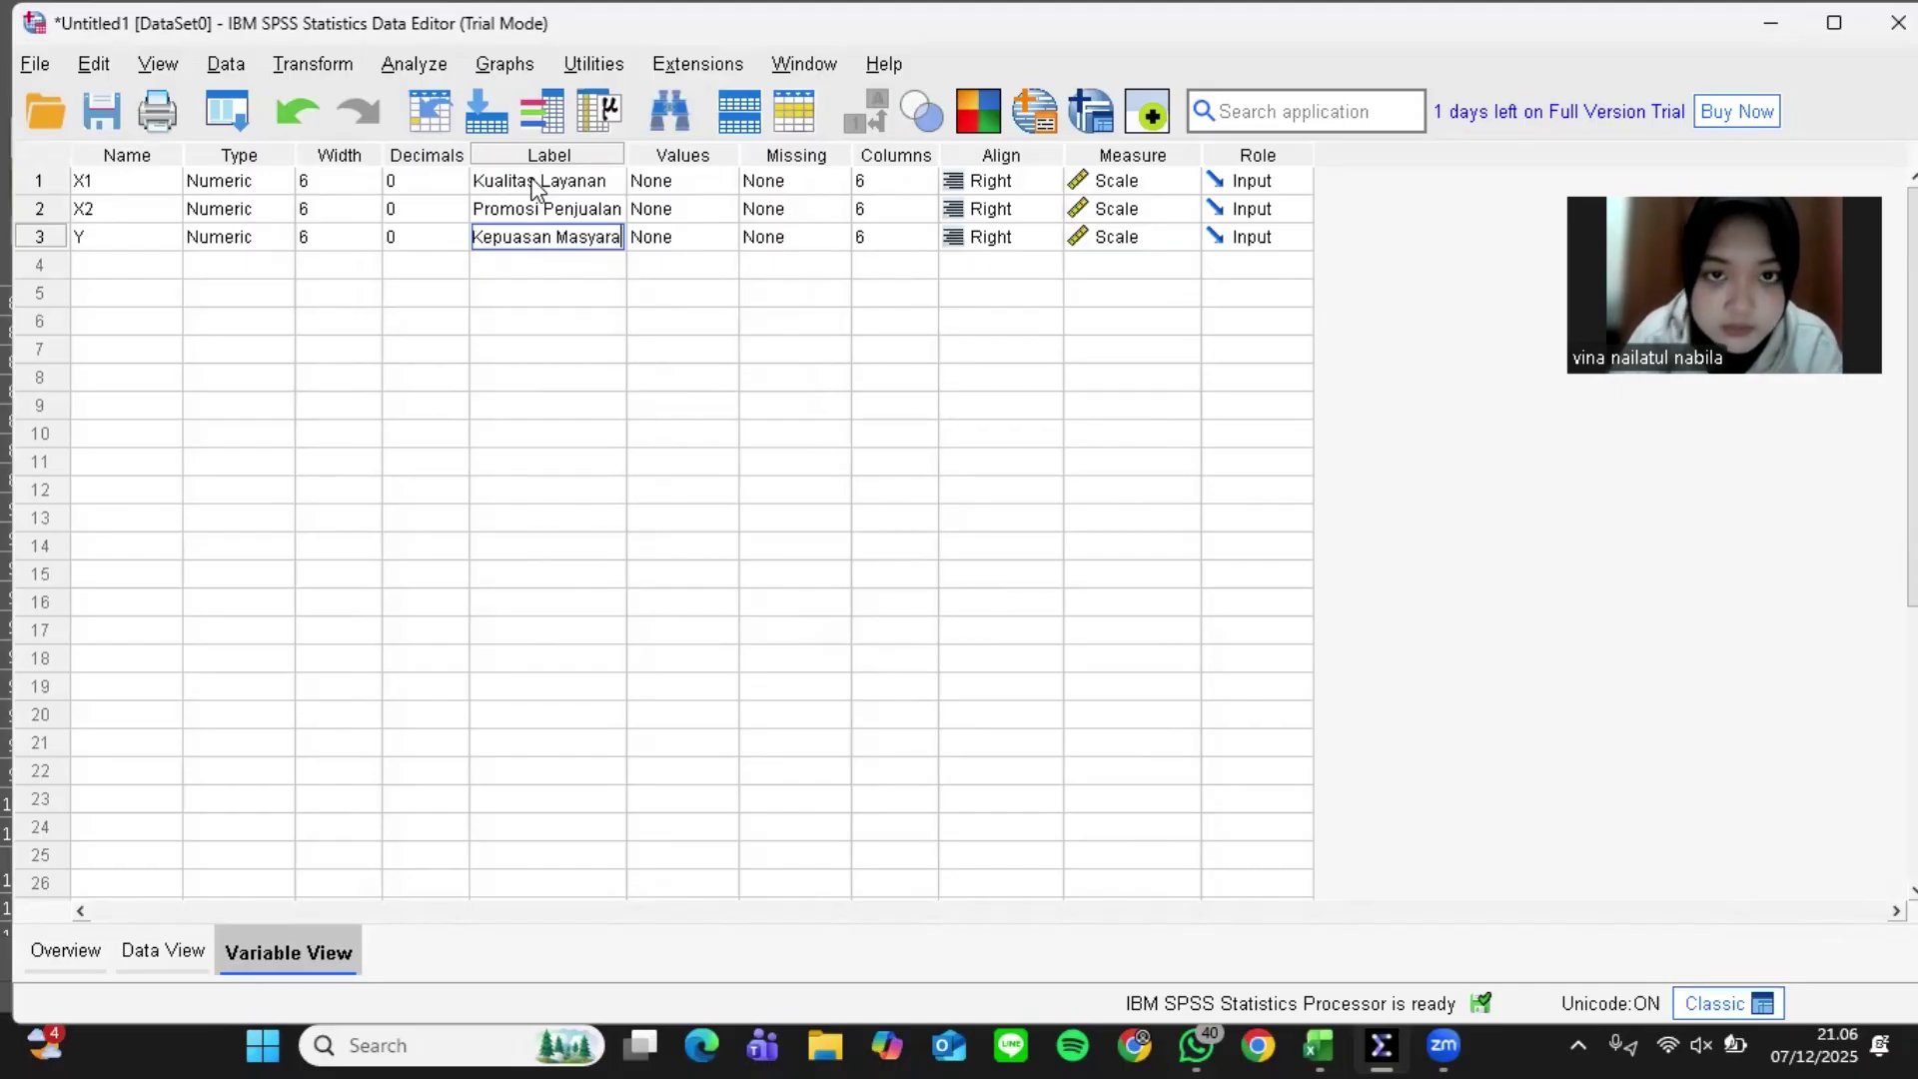
{"action": "type", "text": "kat"}
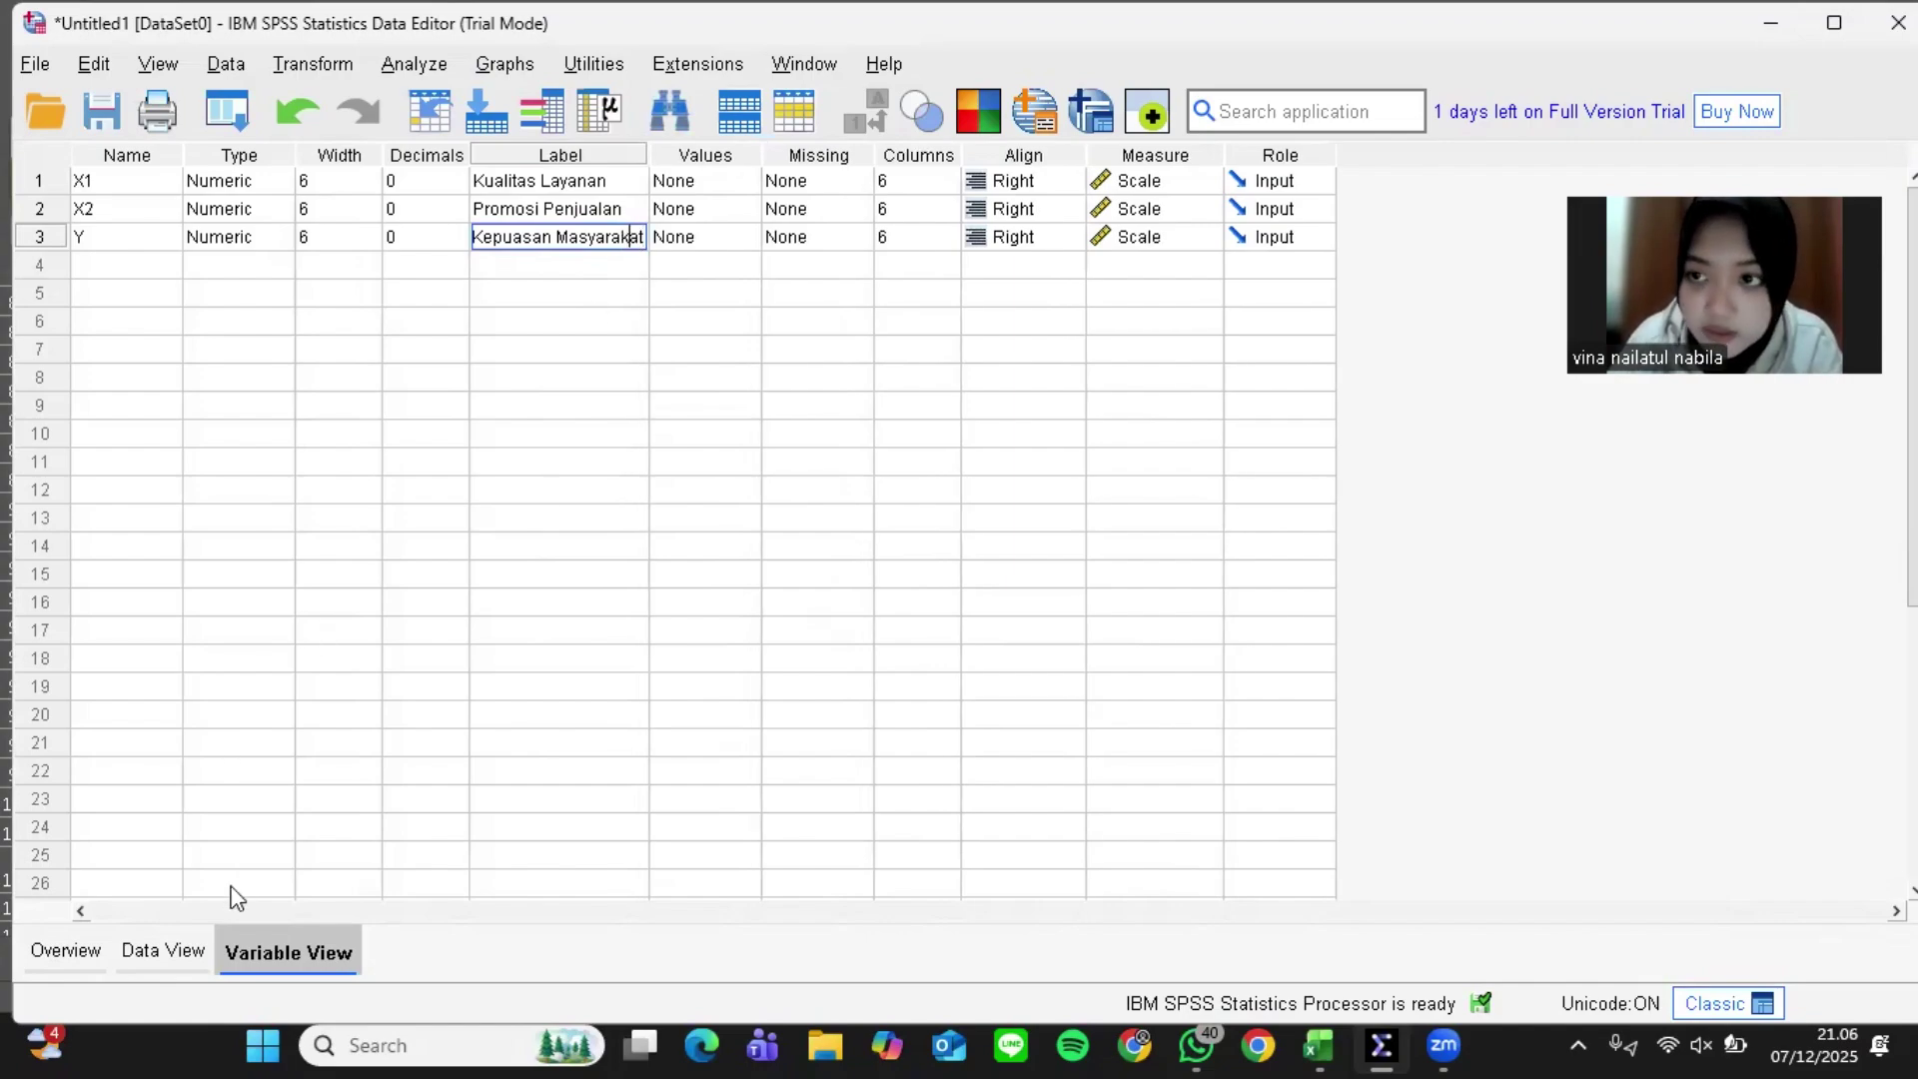
Set up a linear regression with Kualitas Layanan and Promosi Penjualan as independent variables and Kepuasan Masyarakat as the dependent variable
{"action": "left_click", "coordinate": [164, 952]}
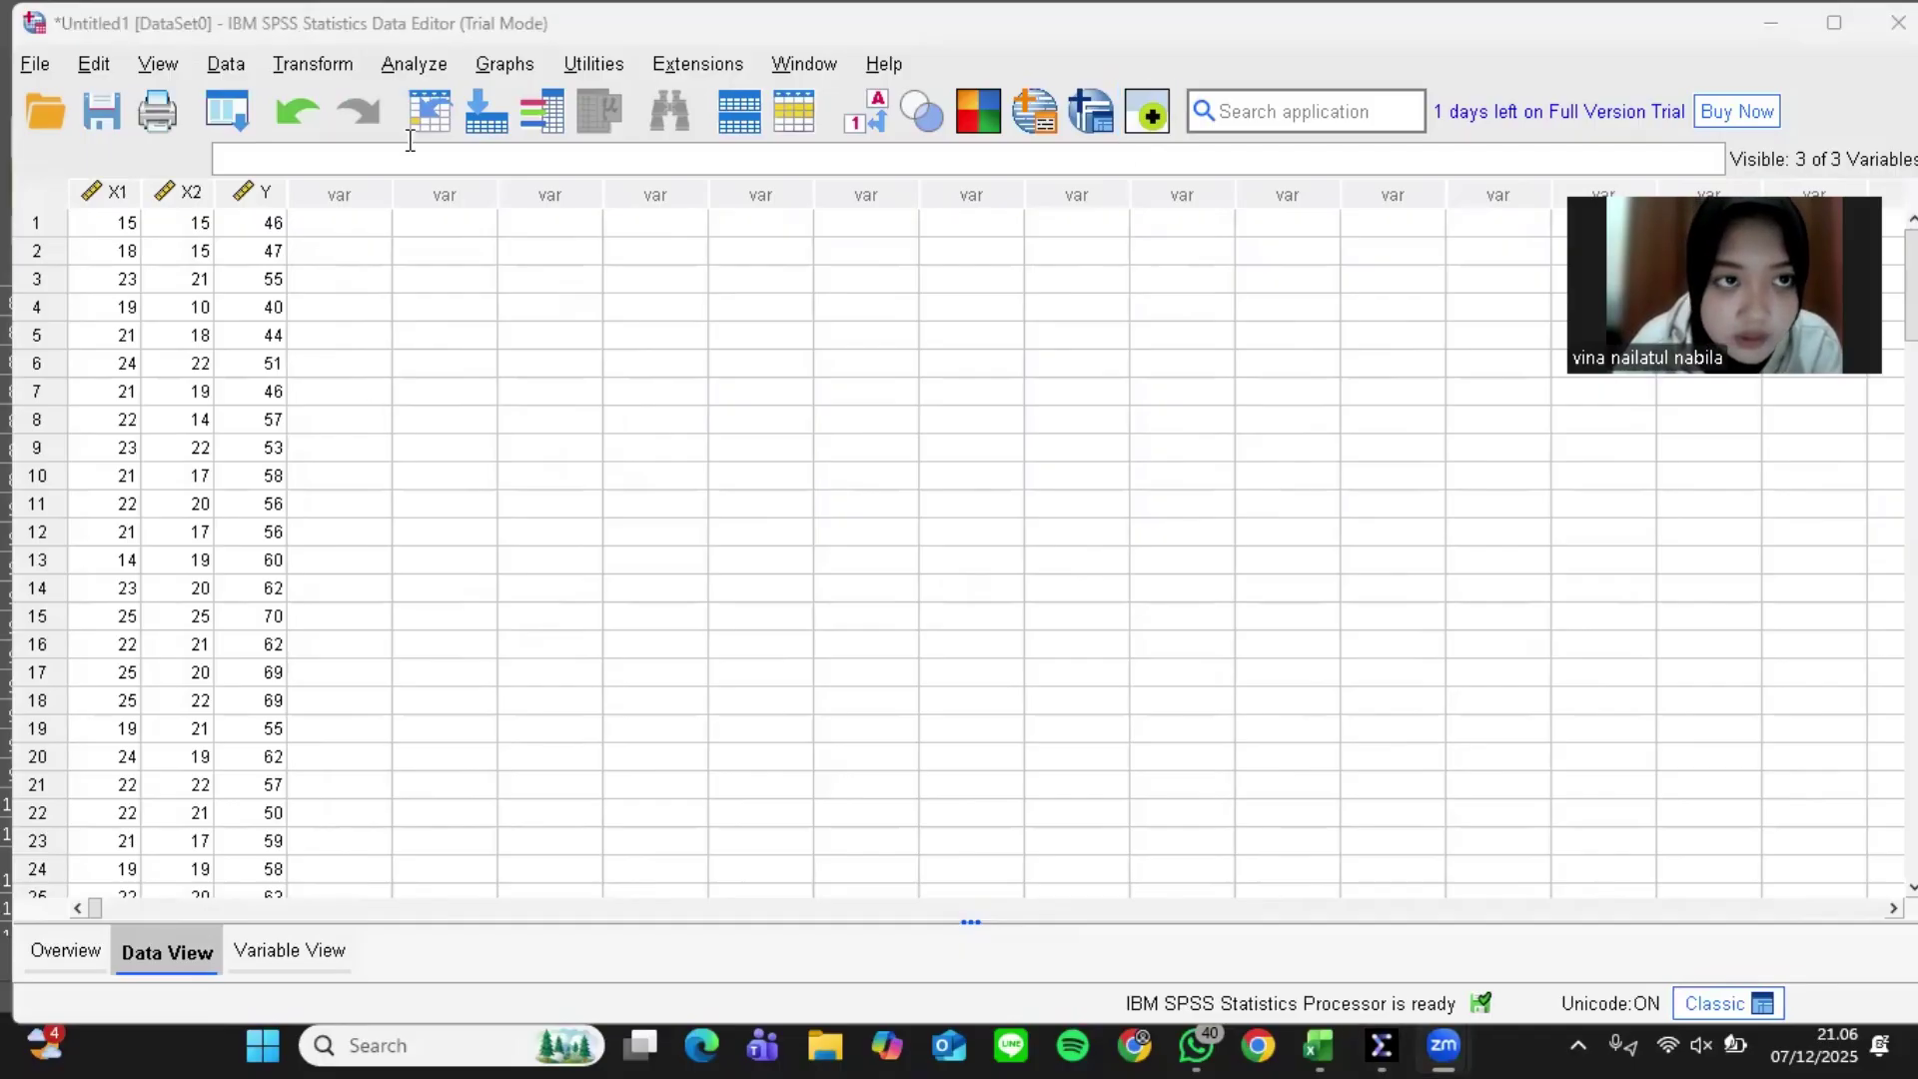
{"action": "left_click", "coordinate": [419, 68]}
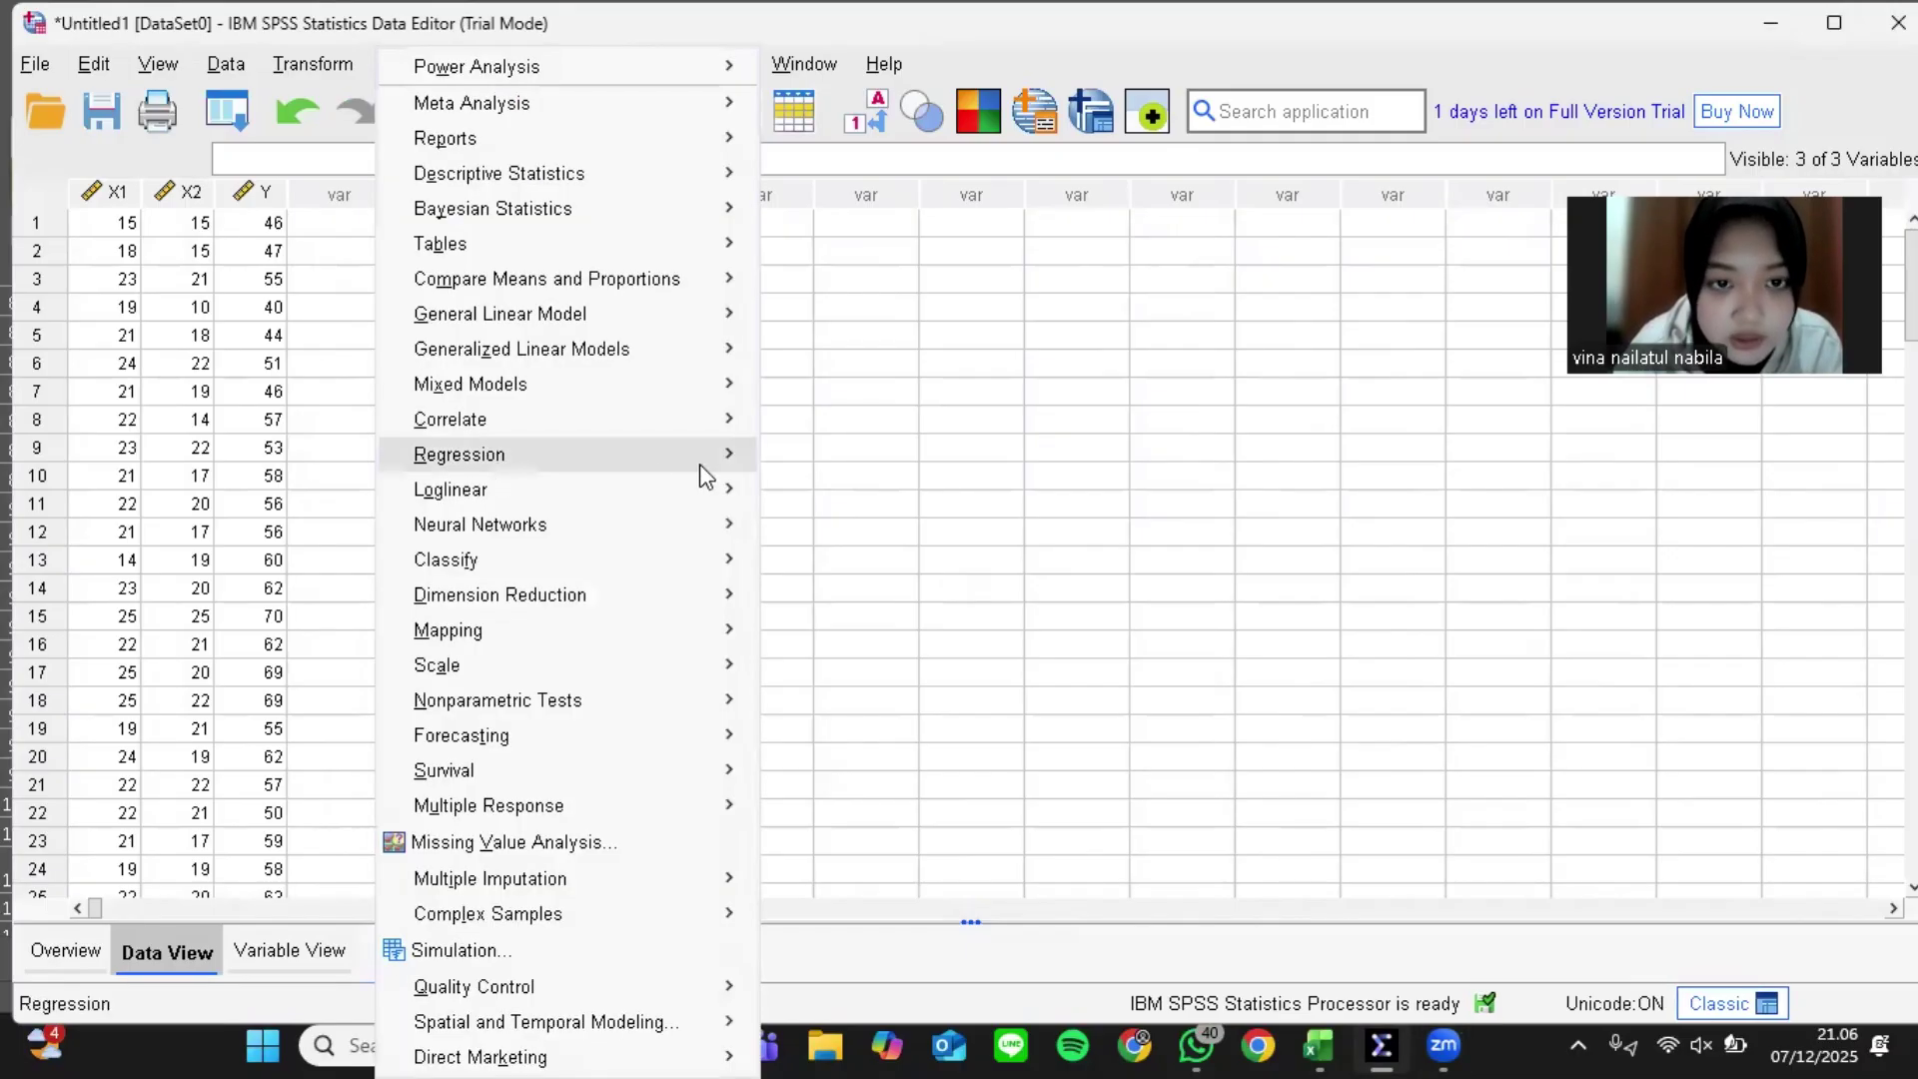
{"action": "mouse_move", "coordinate": [706, 476]}
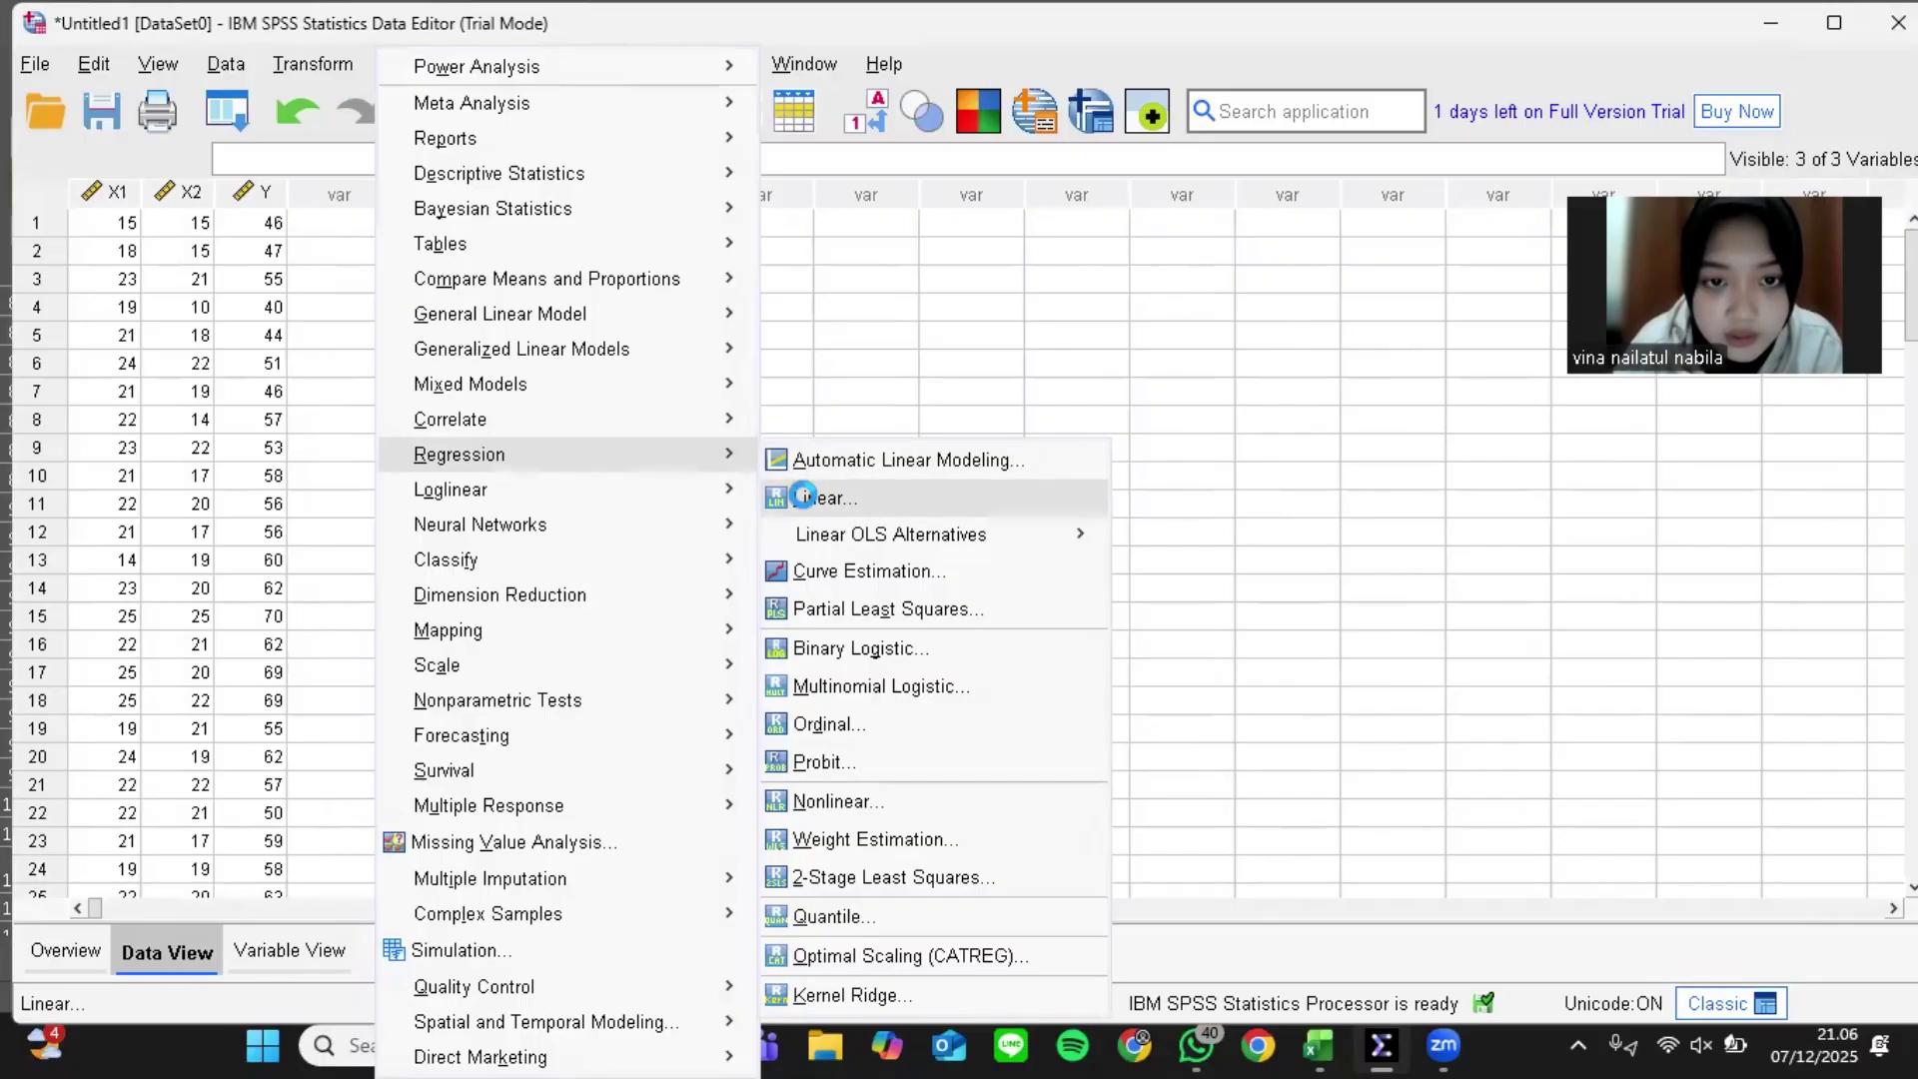
{"action": "left_click", "coordinate": [803, 496]}
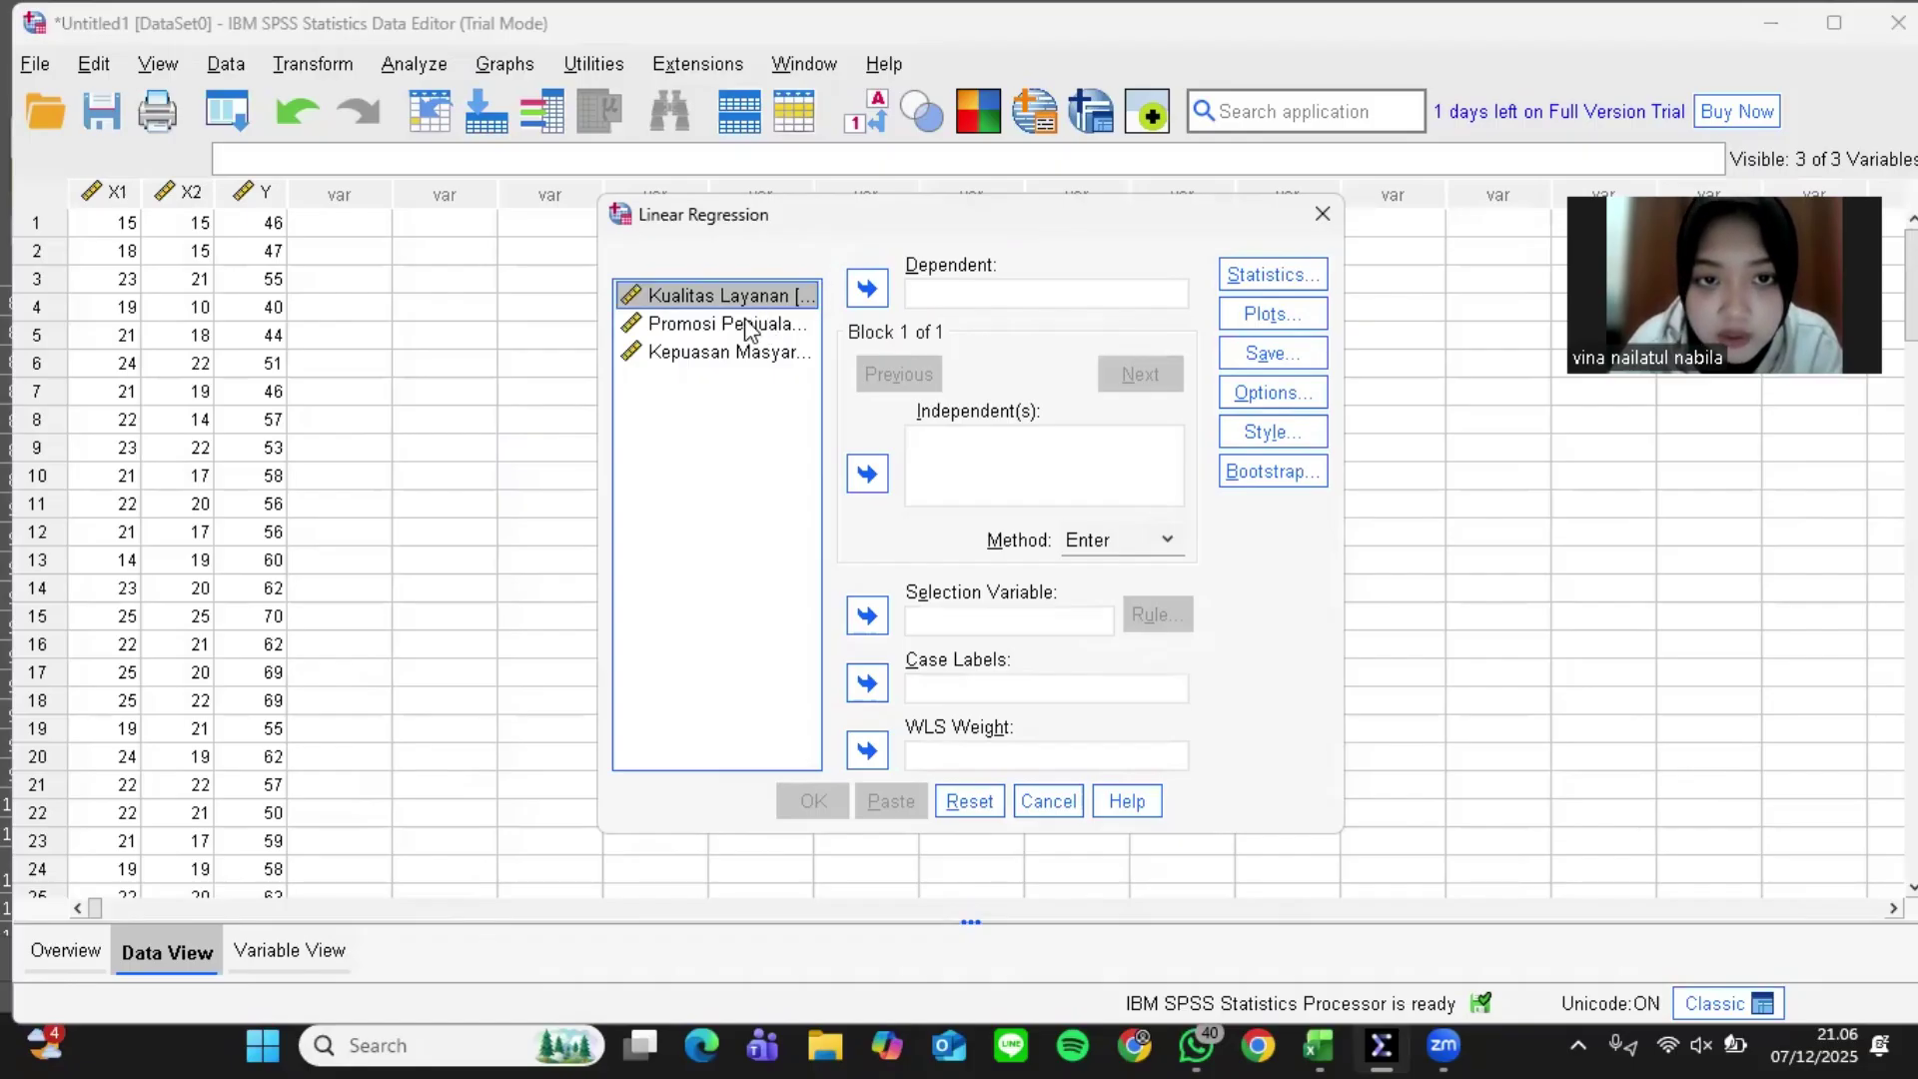
{"action": "left_click", "coordinate": [782, 326]}
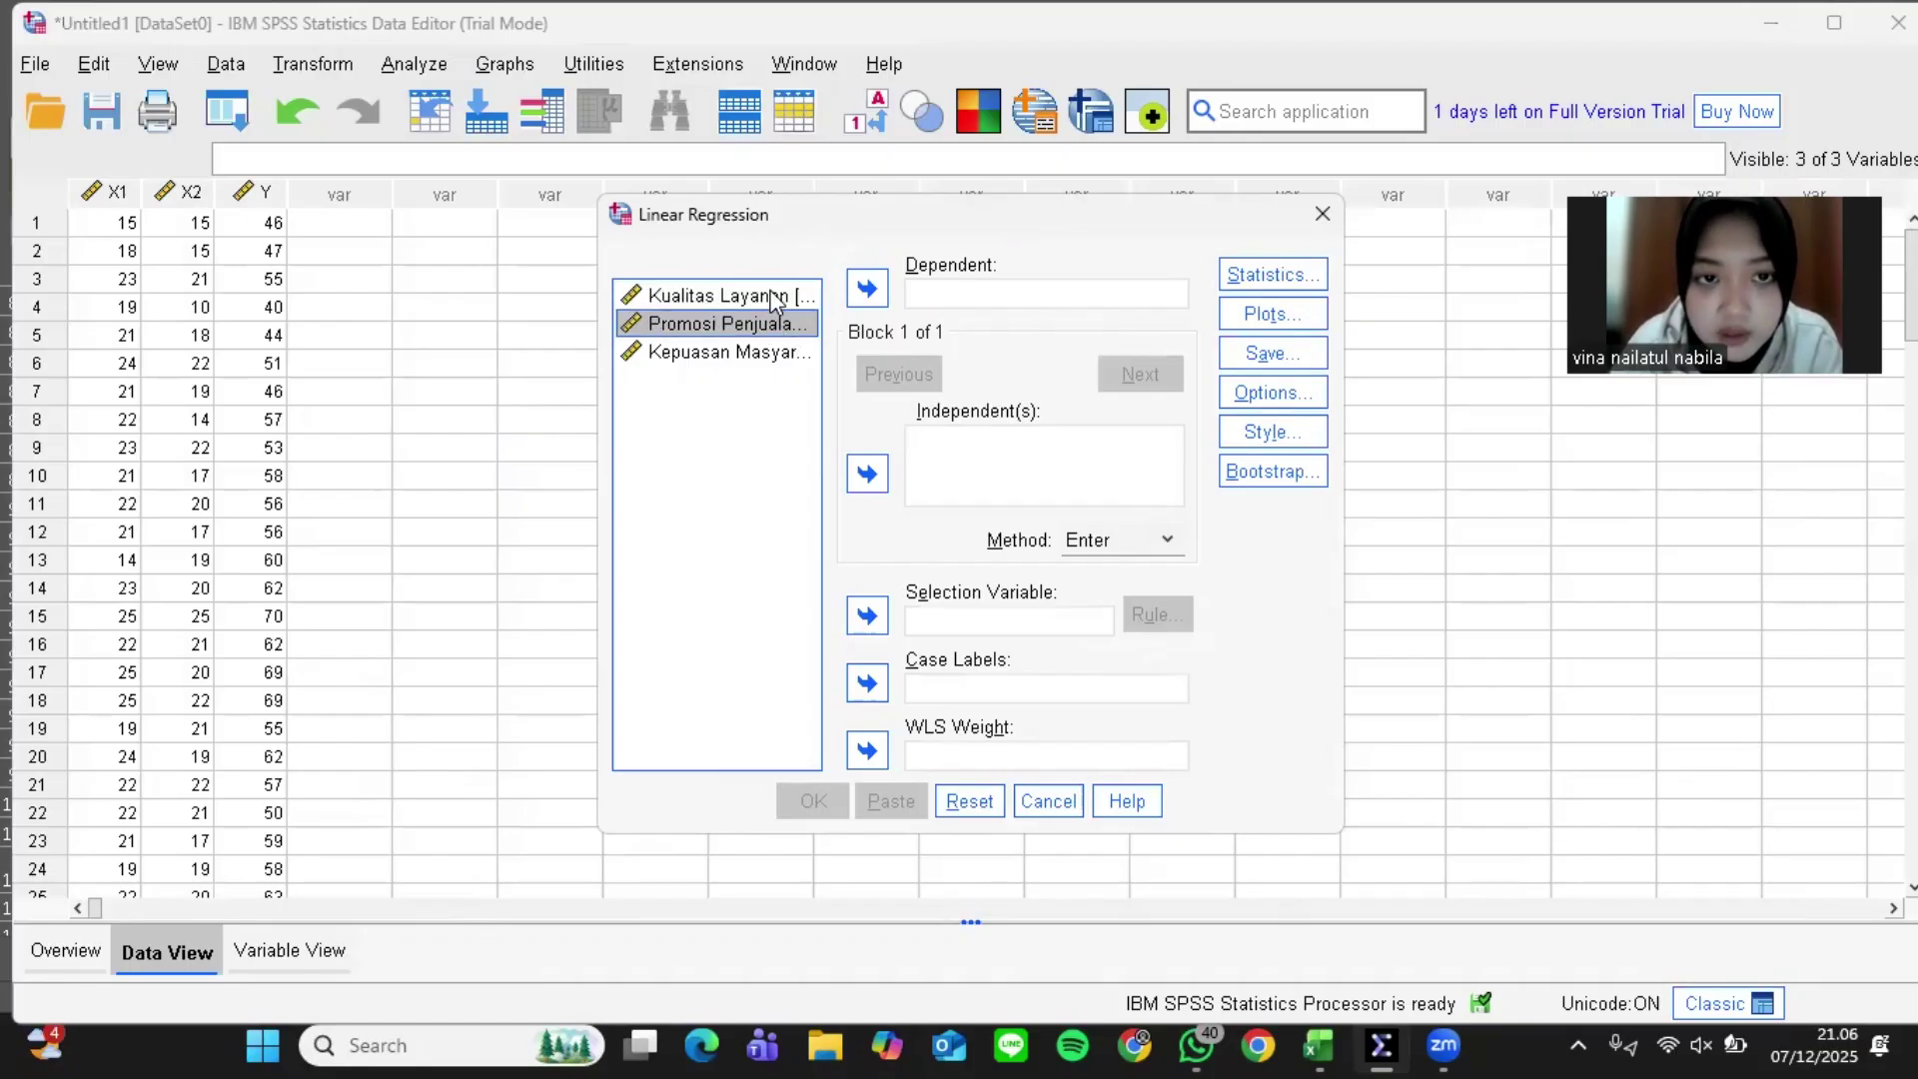
{"action": "left_click", "coordinate": [776, 298]}
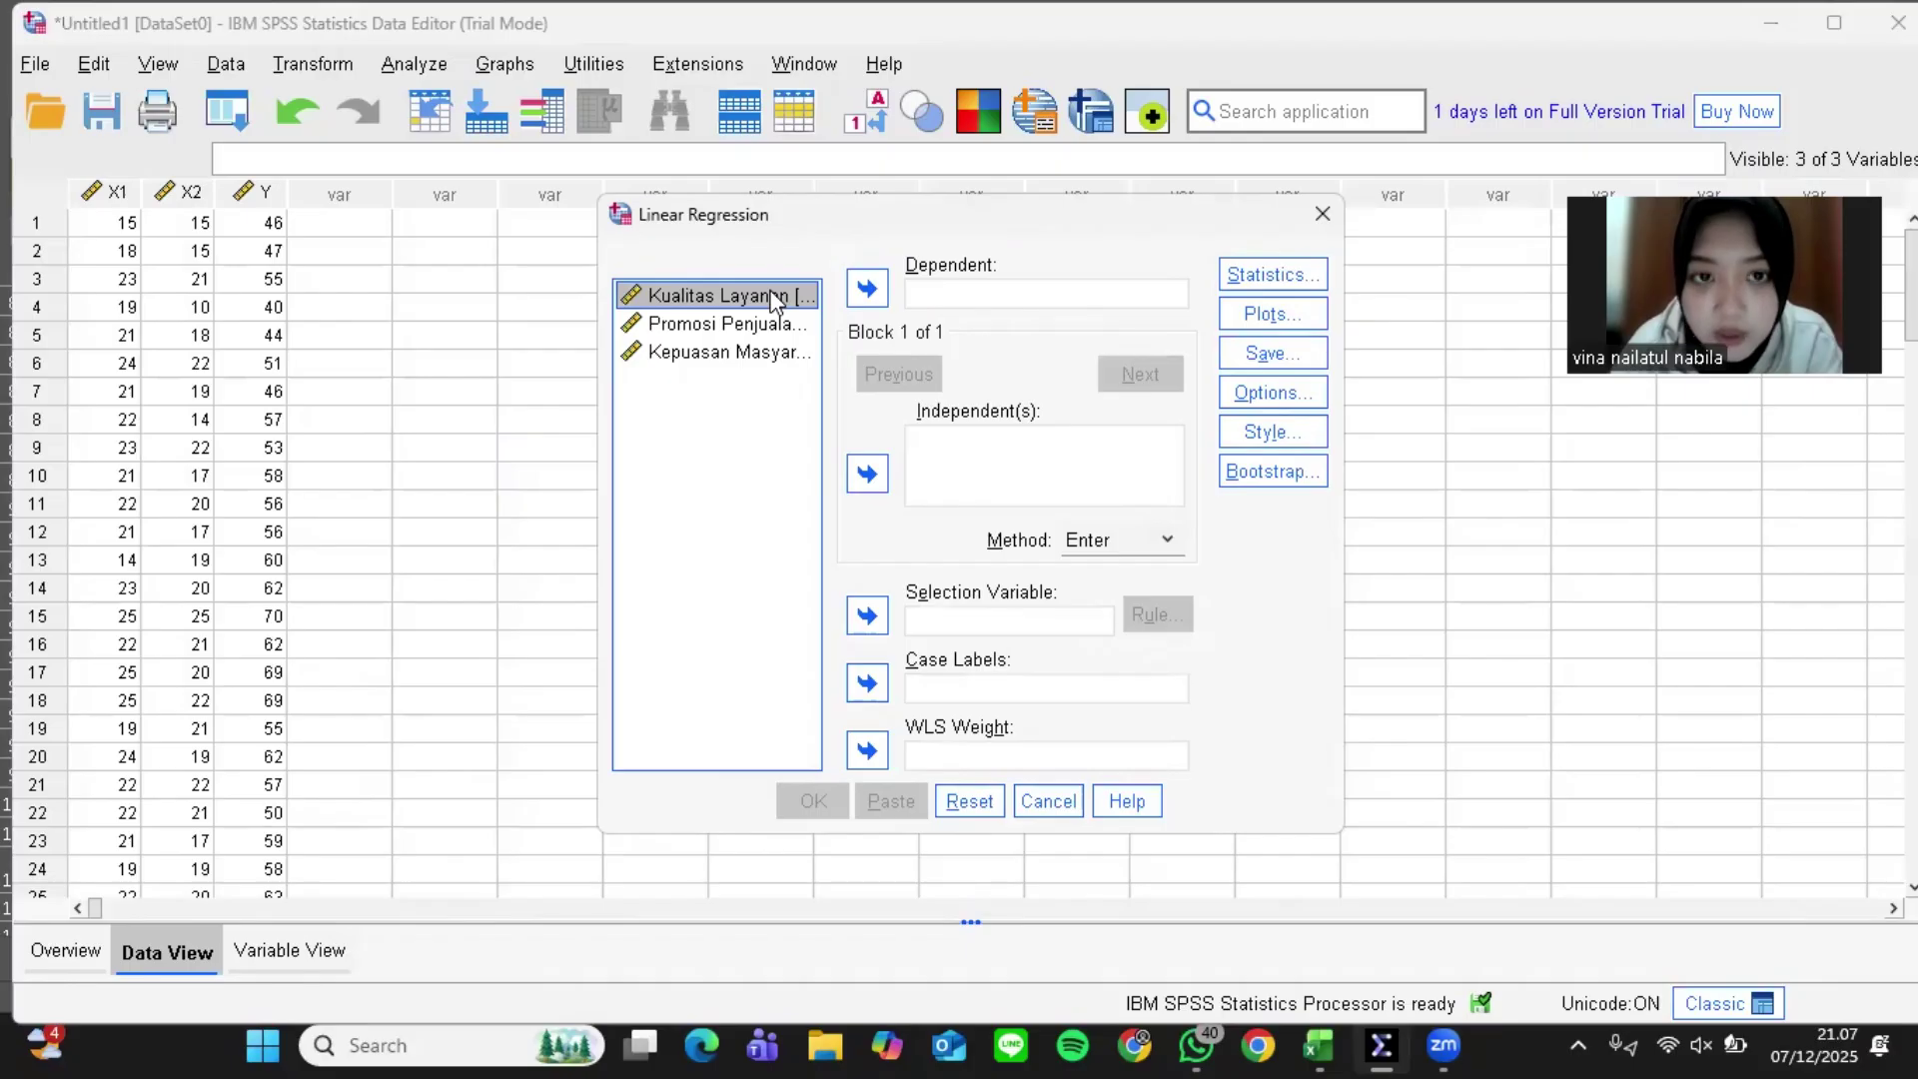
{"action": "key", "text": "shift+Down"}
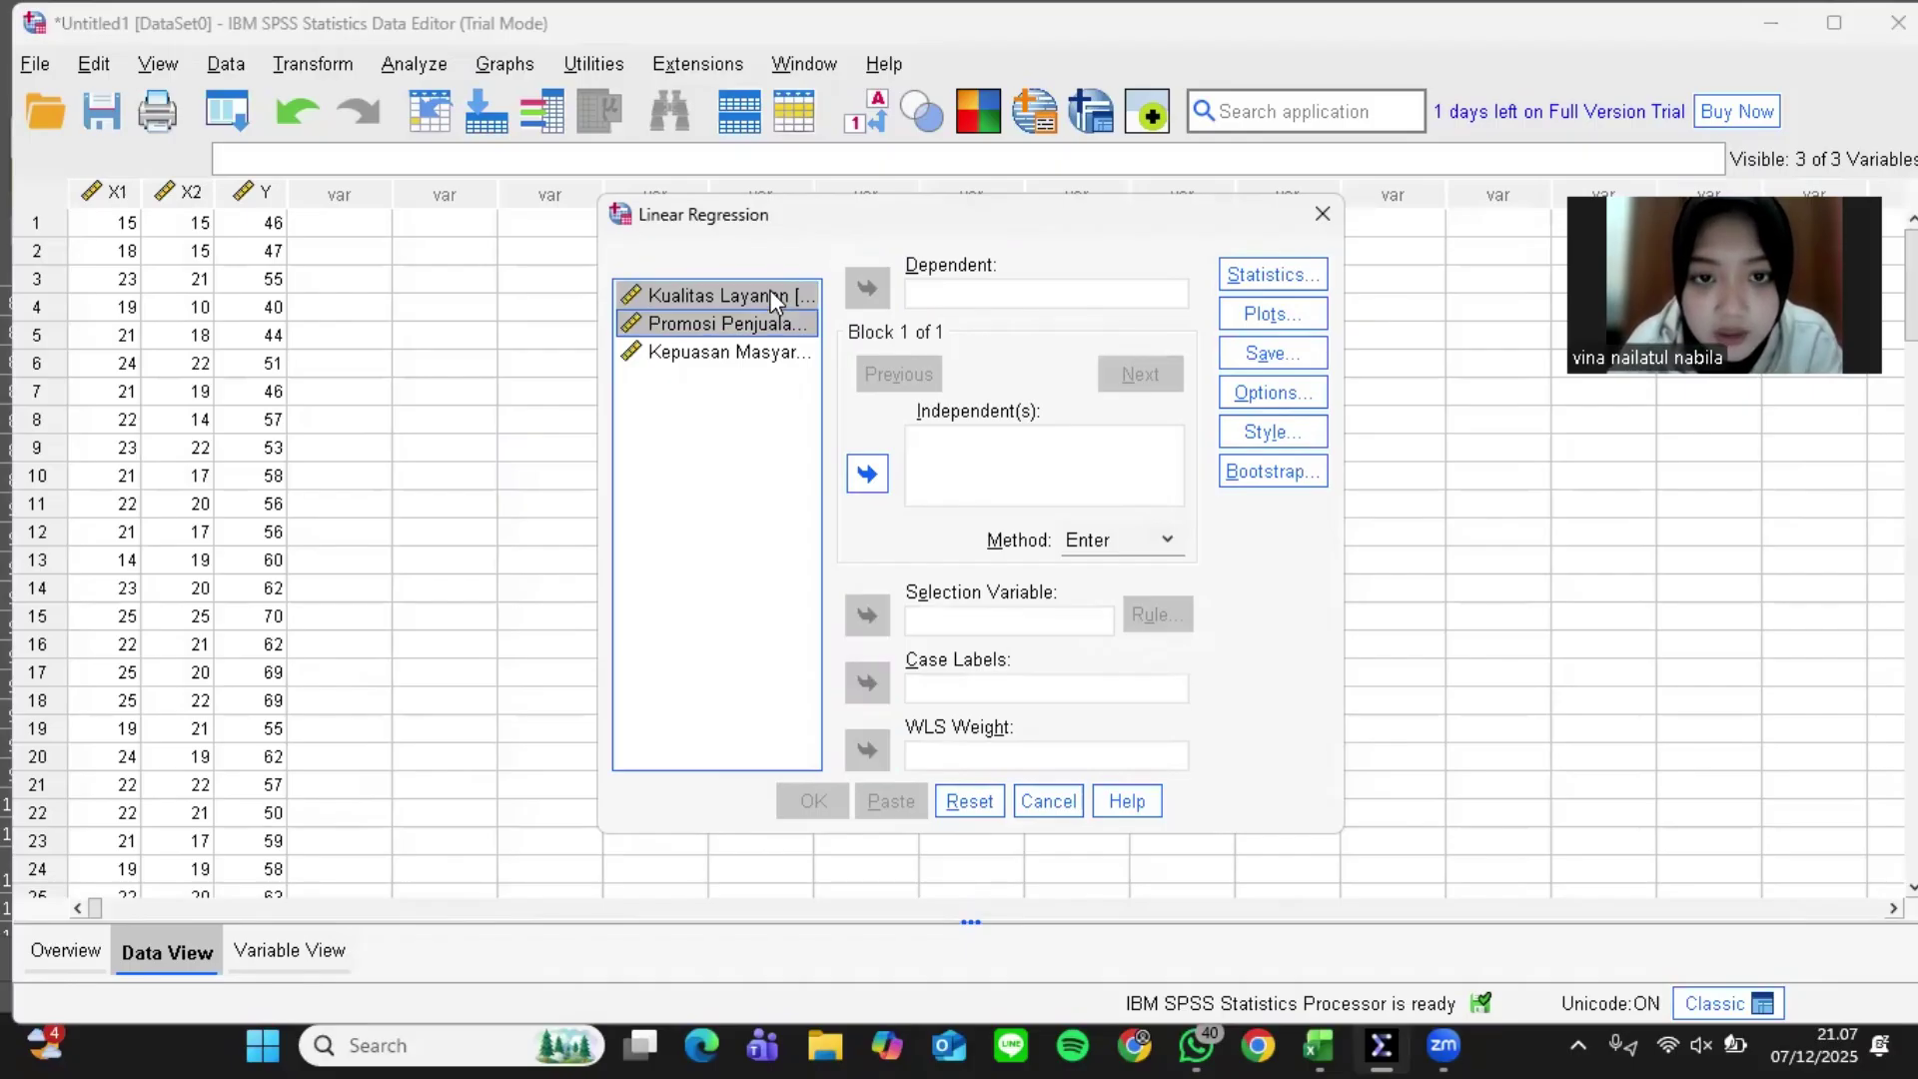
{"action": "left_click", "coordinate": [867, 476]}
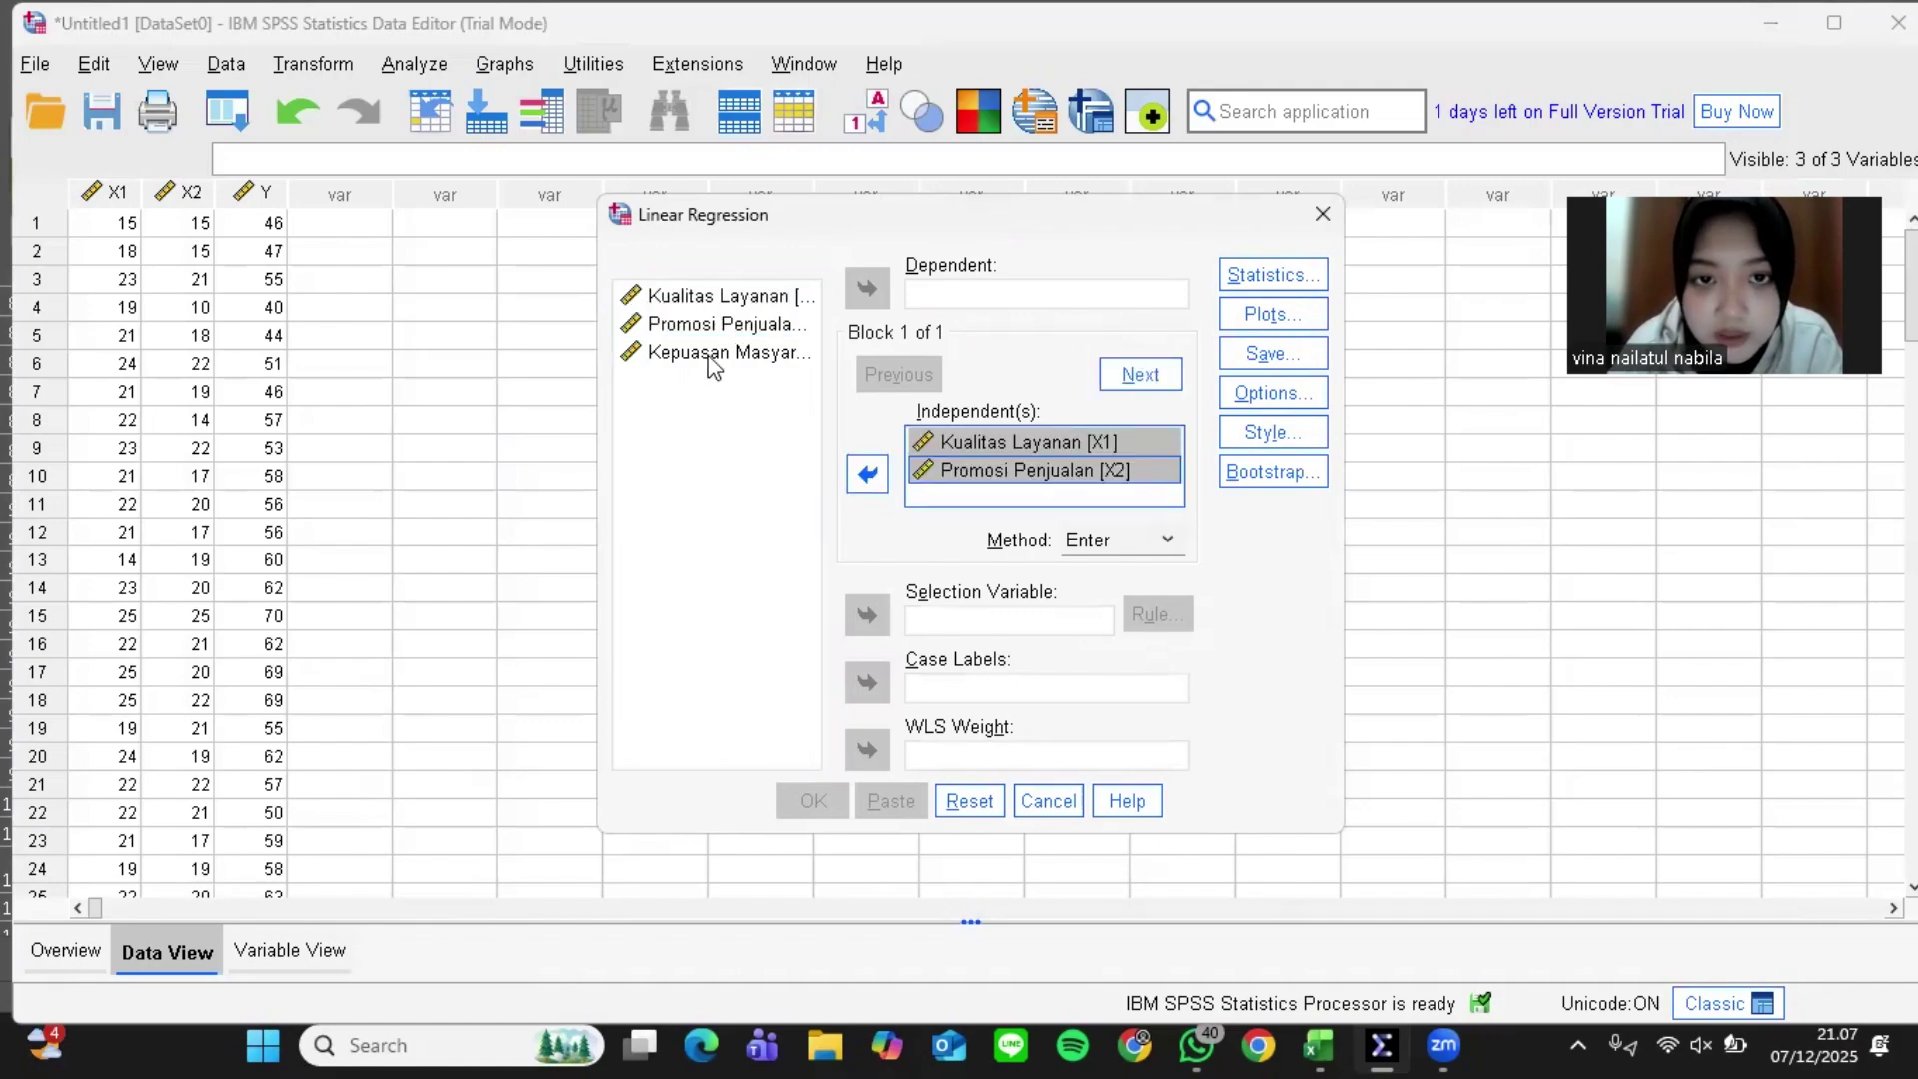
{"action": "left_click", "coordinate": [711, 355]}
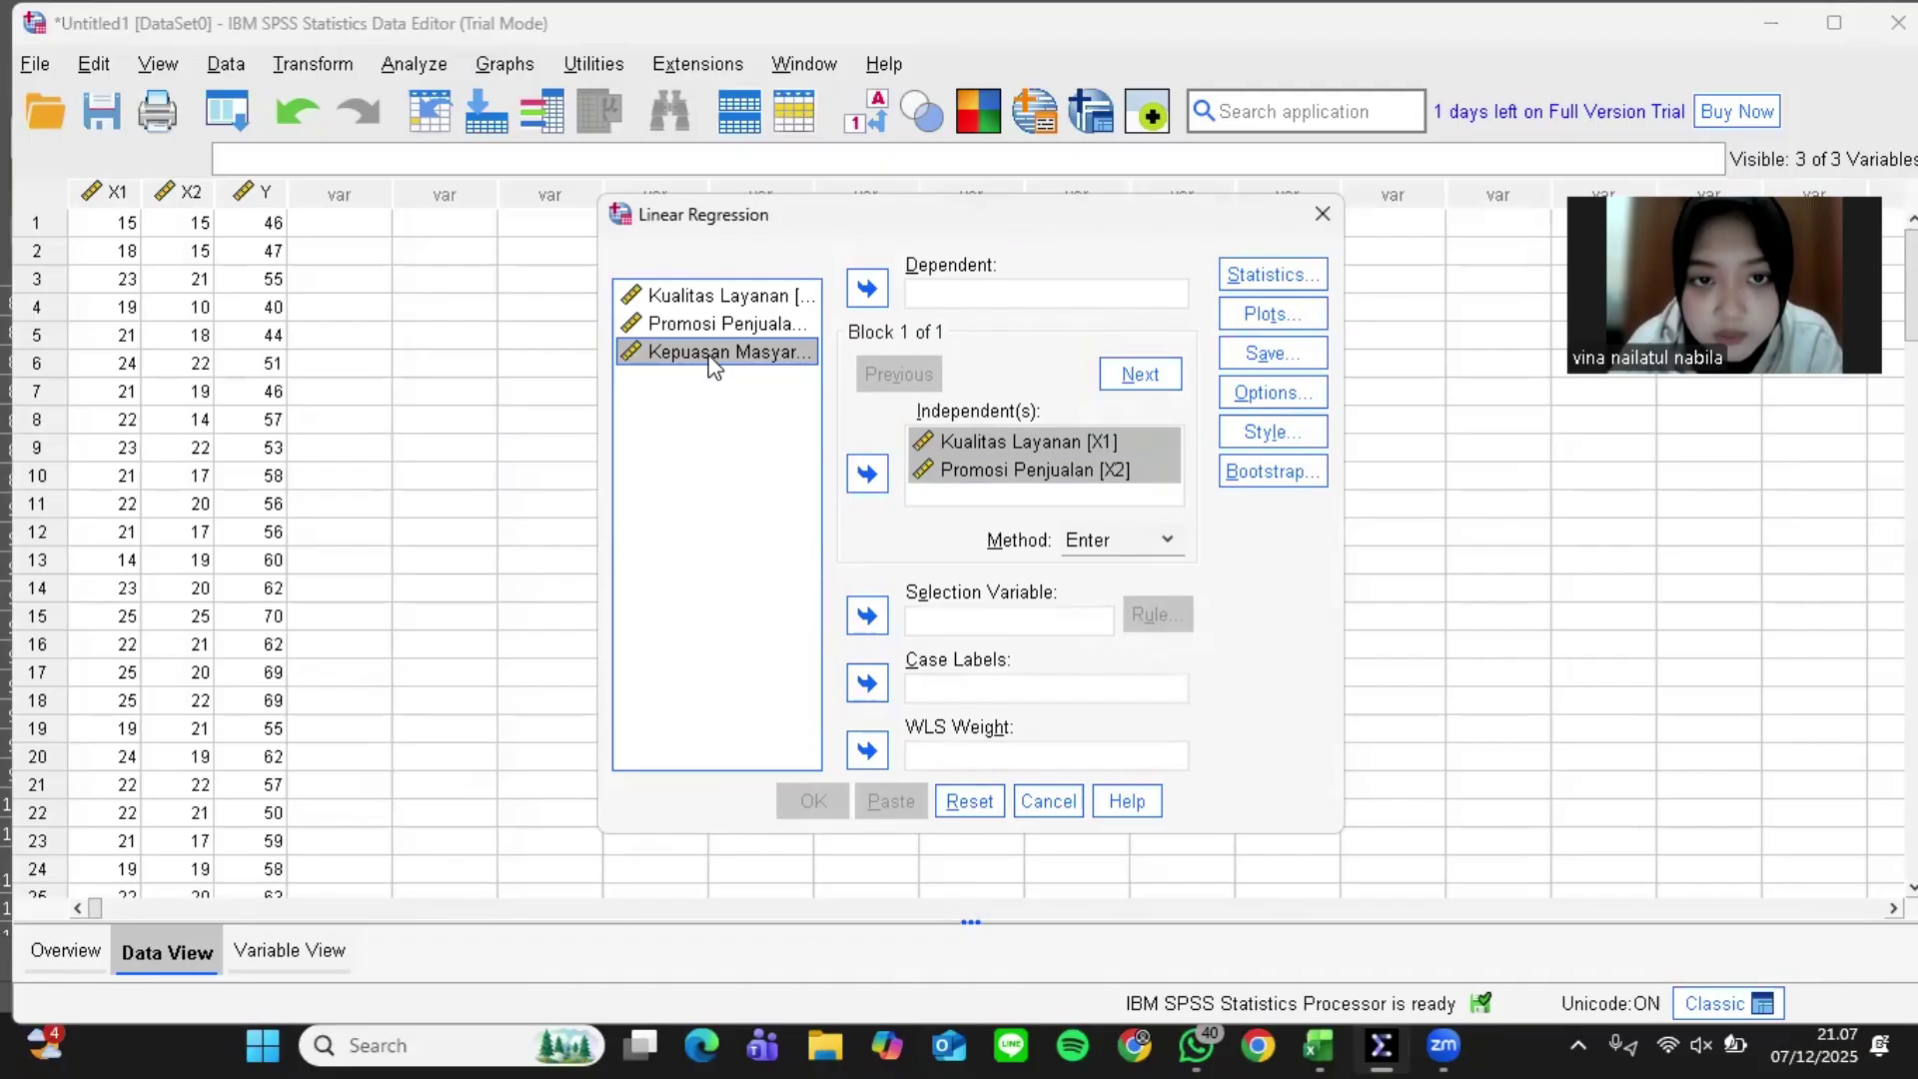
{"action": "left_click", "coordinate": [866, 291]}
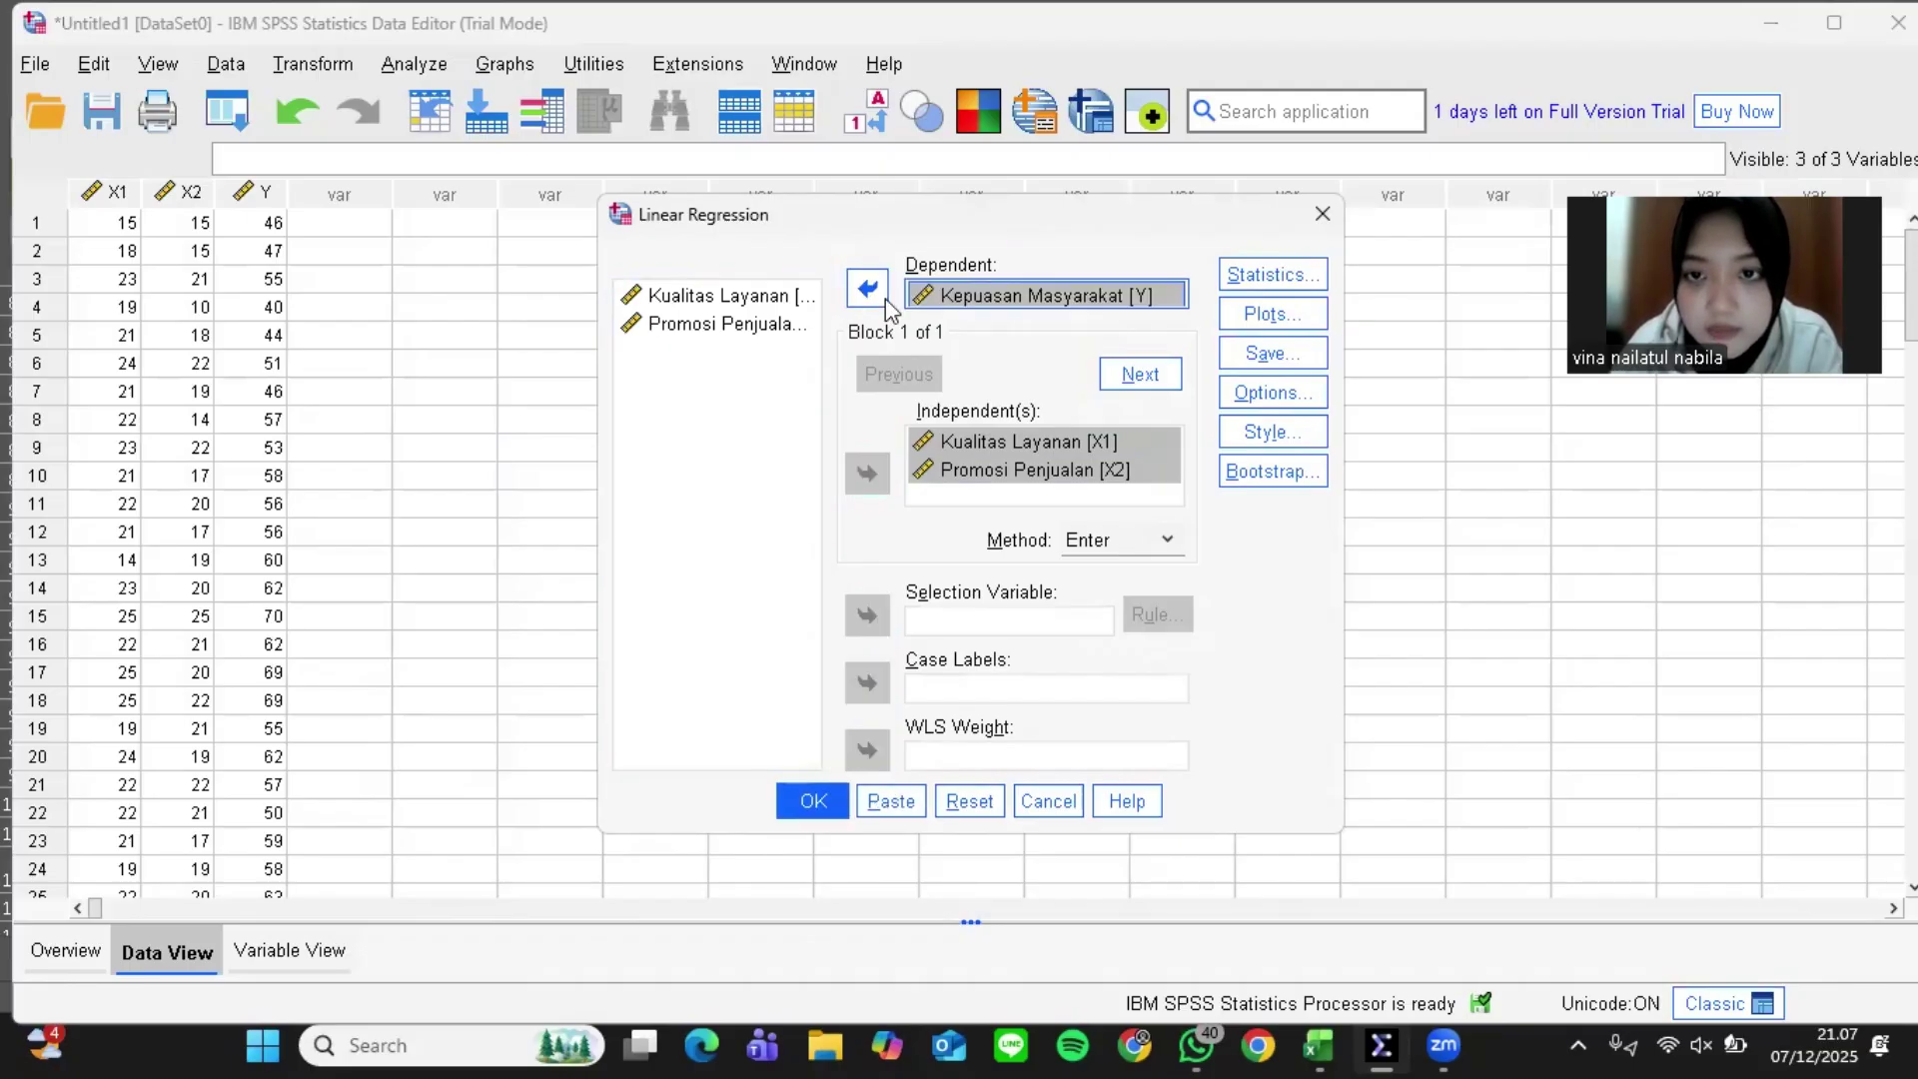
Check the regression's Statistics and Plots settings and accept them with their default options
{"action": "left_click", "coordinate": [1264, 287]}
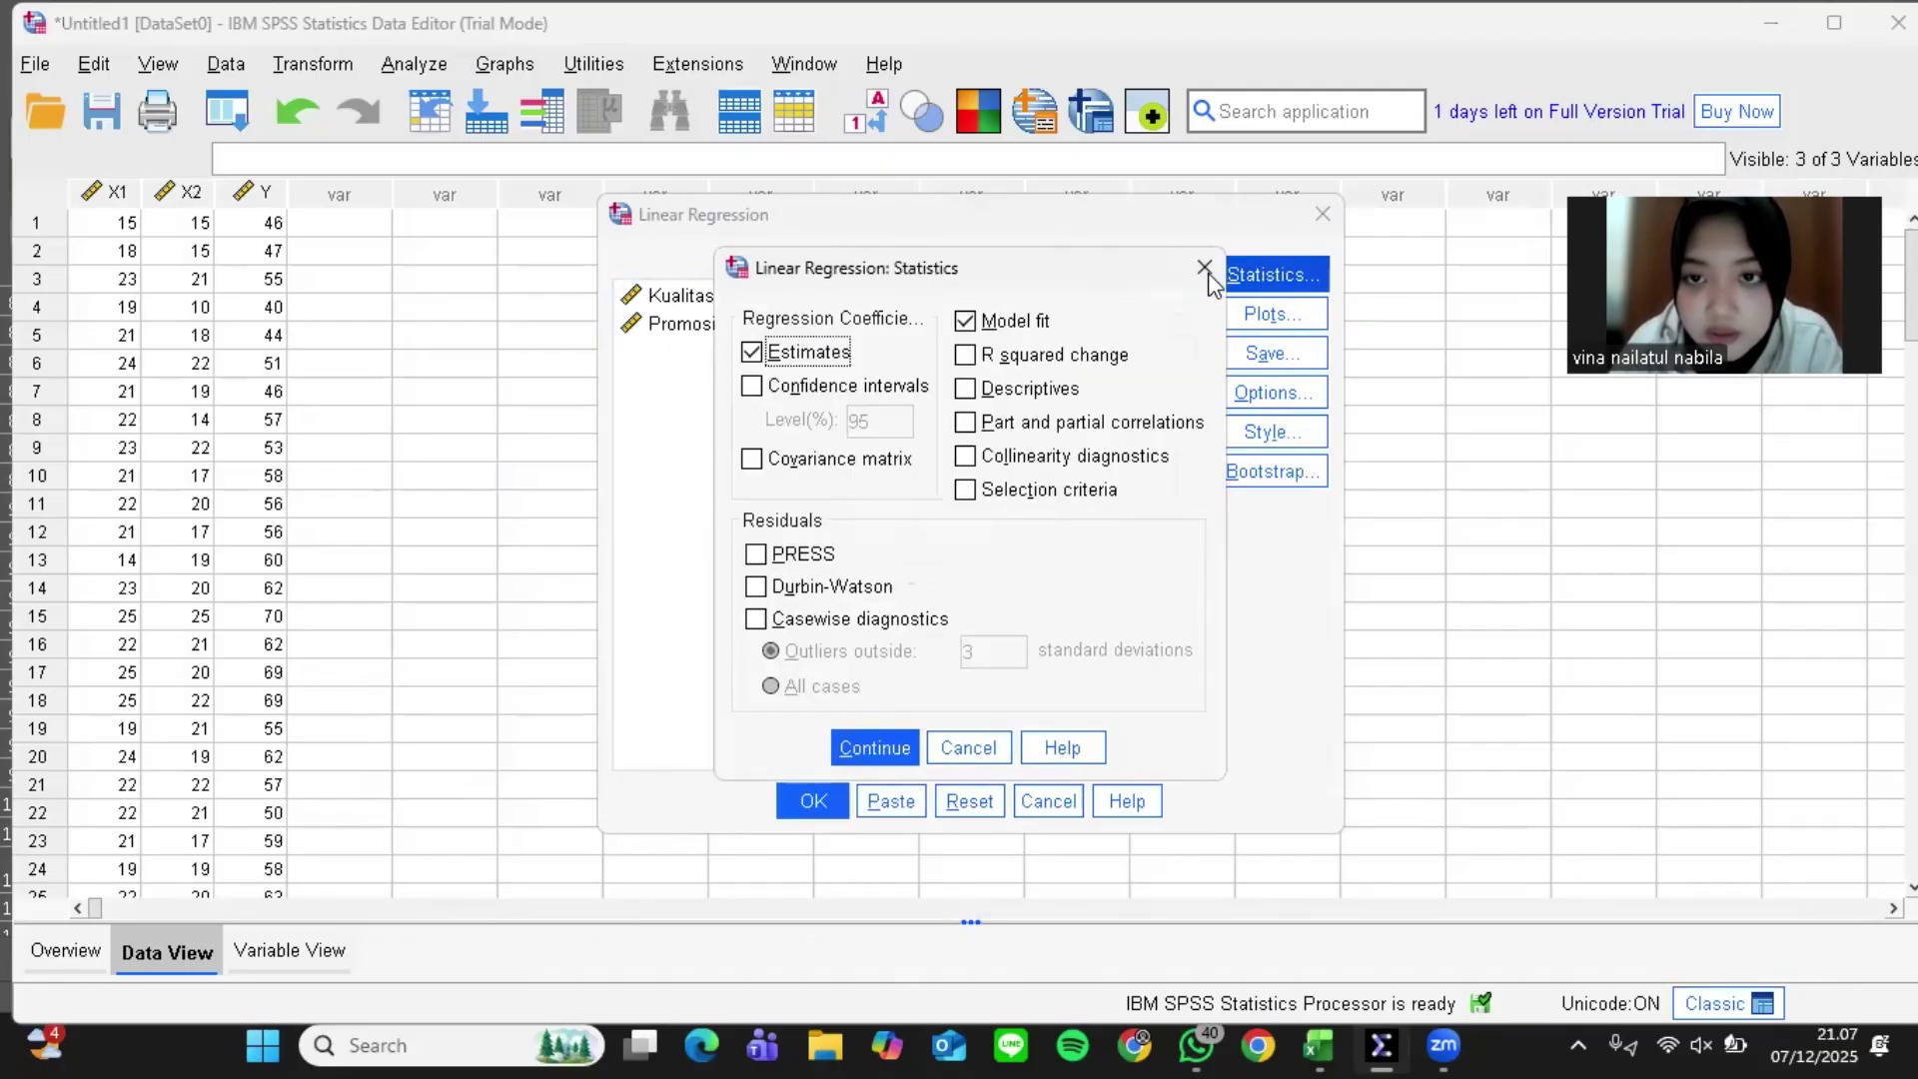
{"action": "key", "text": "Return"}
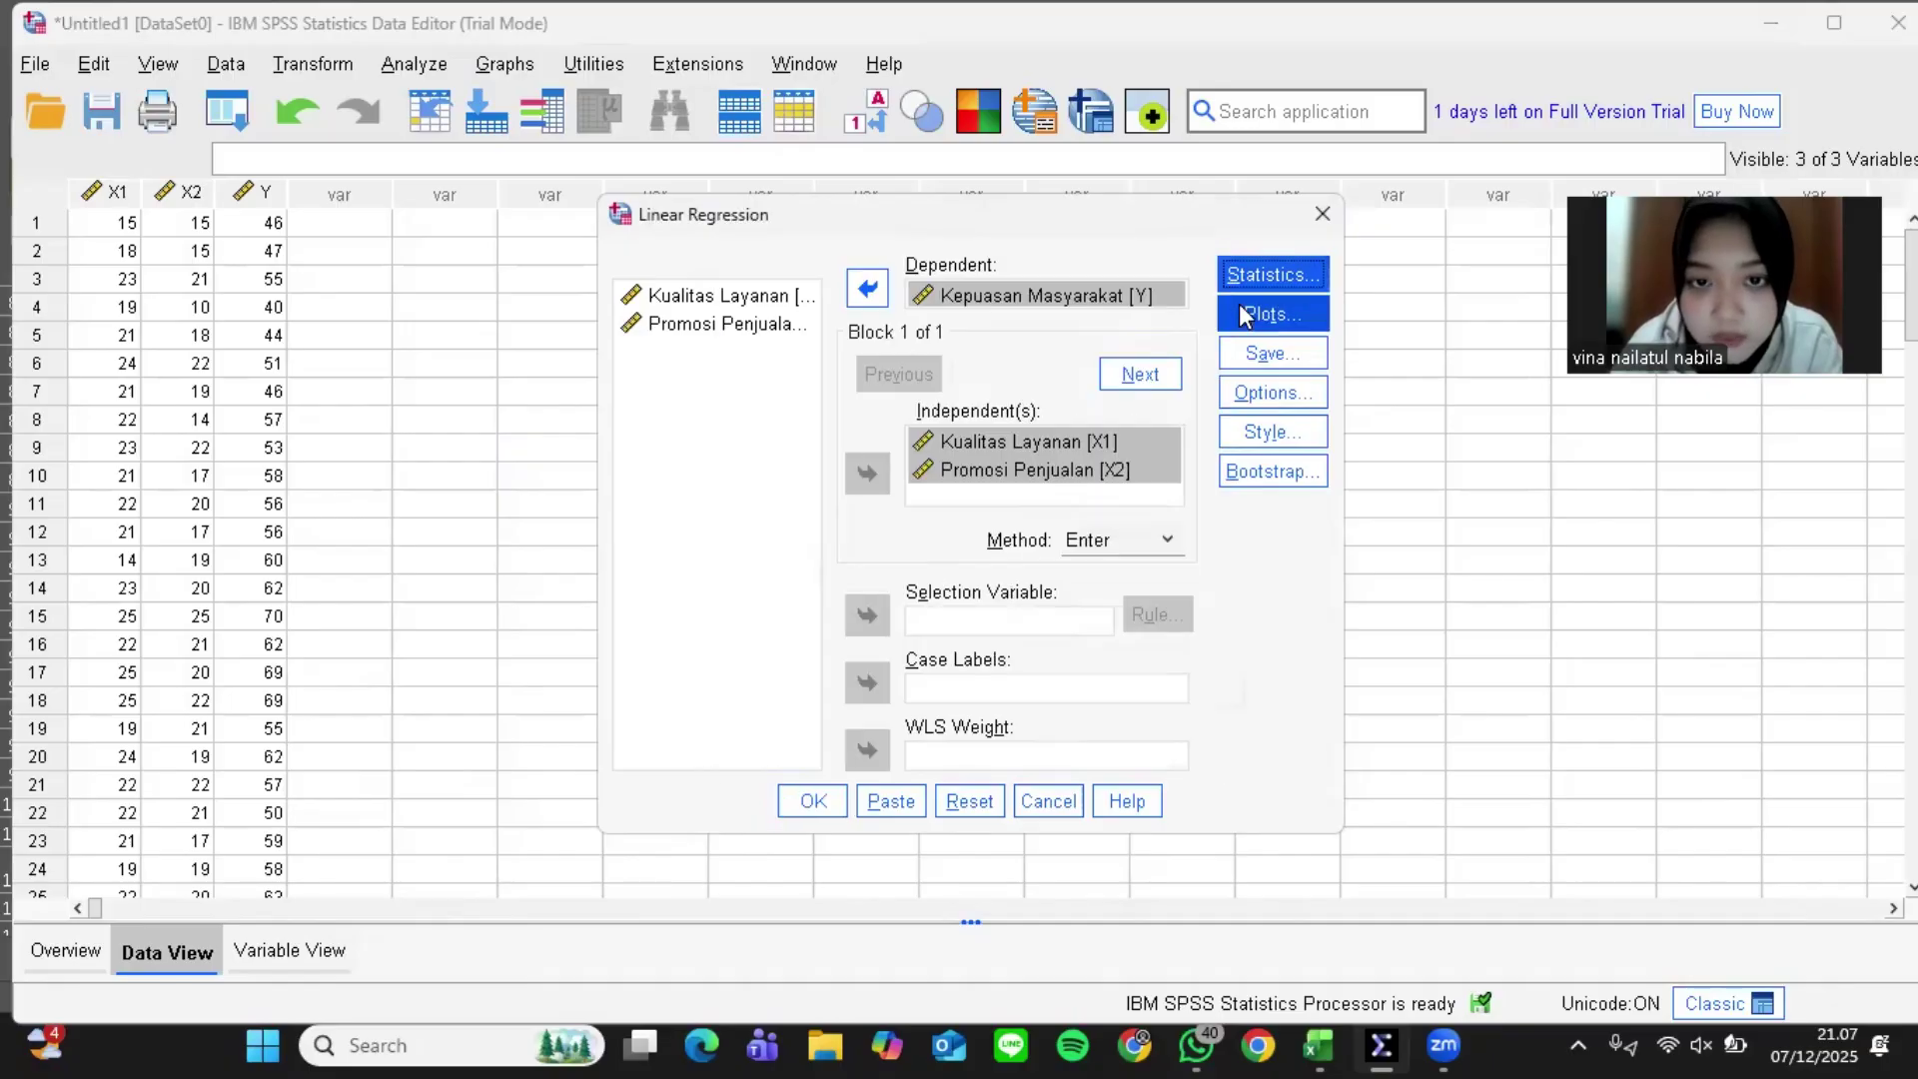
{"action": "left_click", "coordinate": [1242, 316]}
{"action": "key", "text": "Return"}
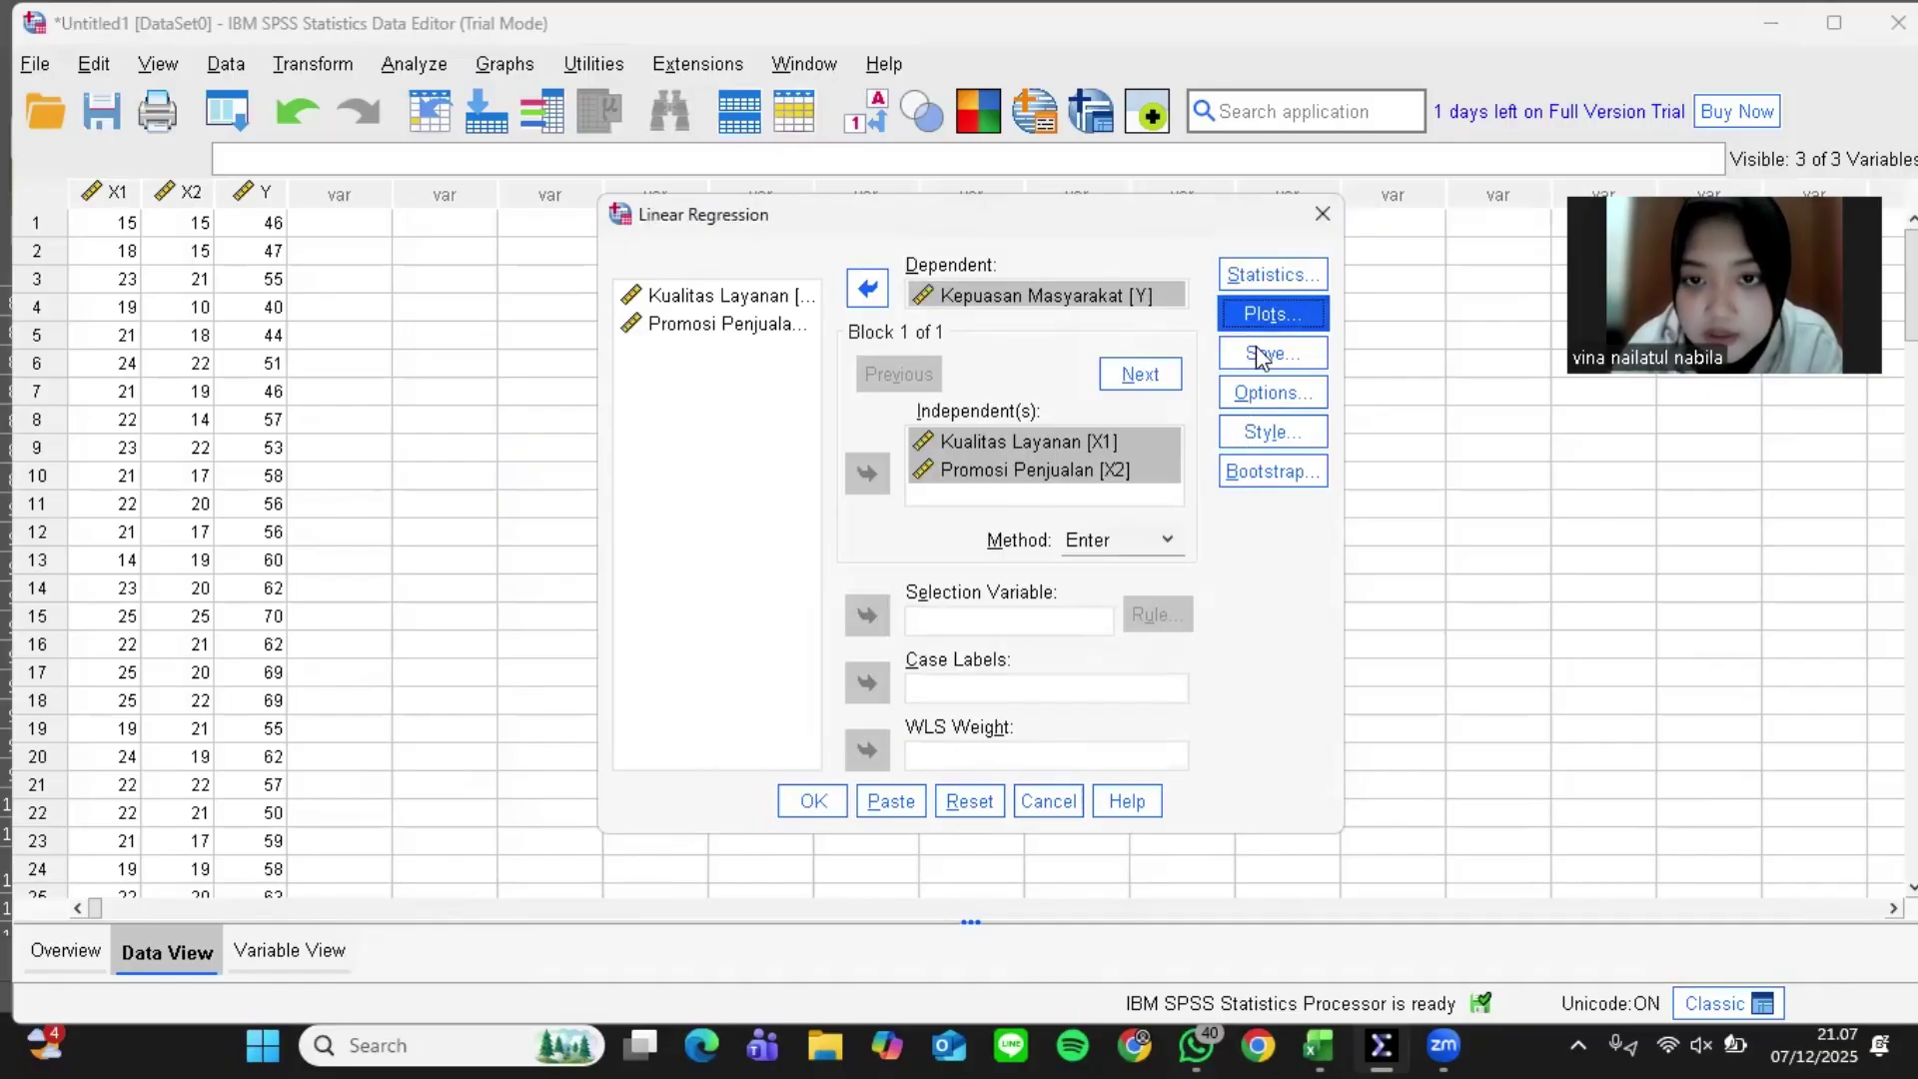
Have the regression save the unstandardized residuals as a new variable and run the analysis
{"action": "left_click", "coordinate": [1261, 355]}
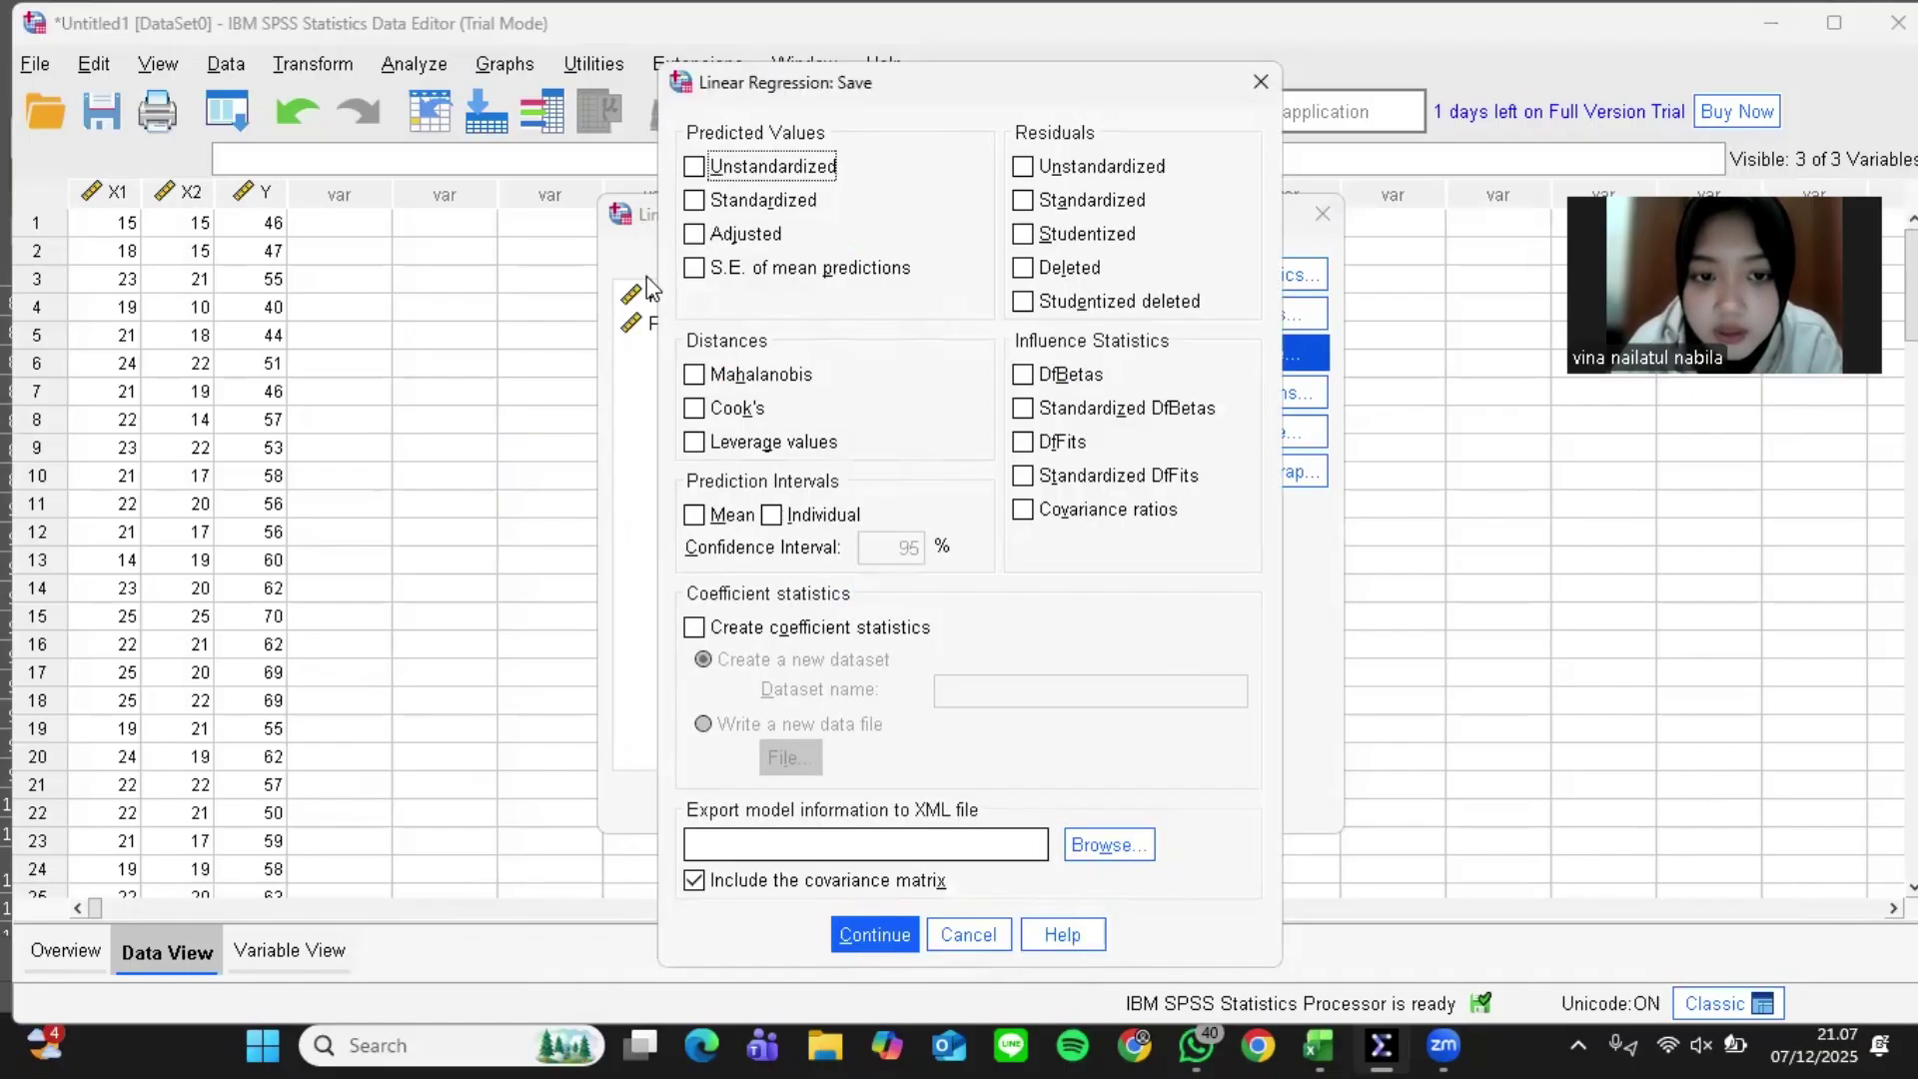
{"action": "left_click", "coordinate": [1023, 168]}
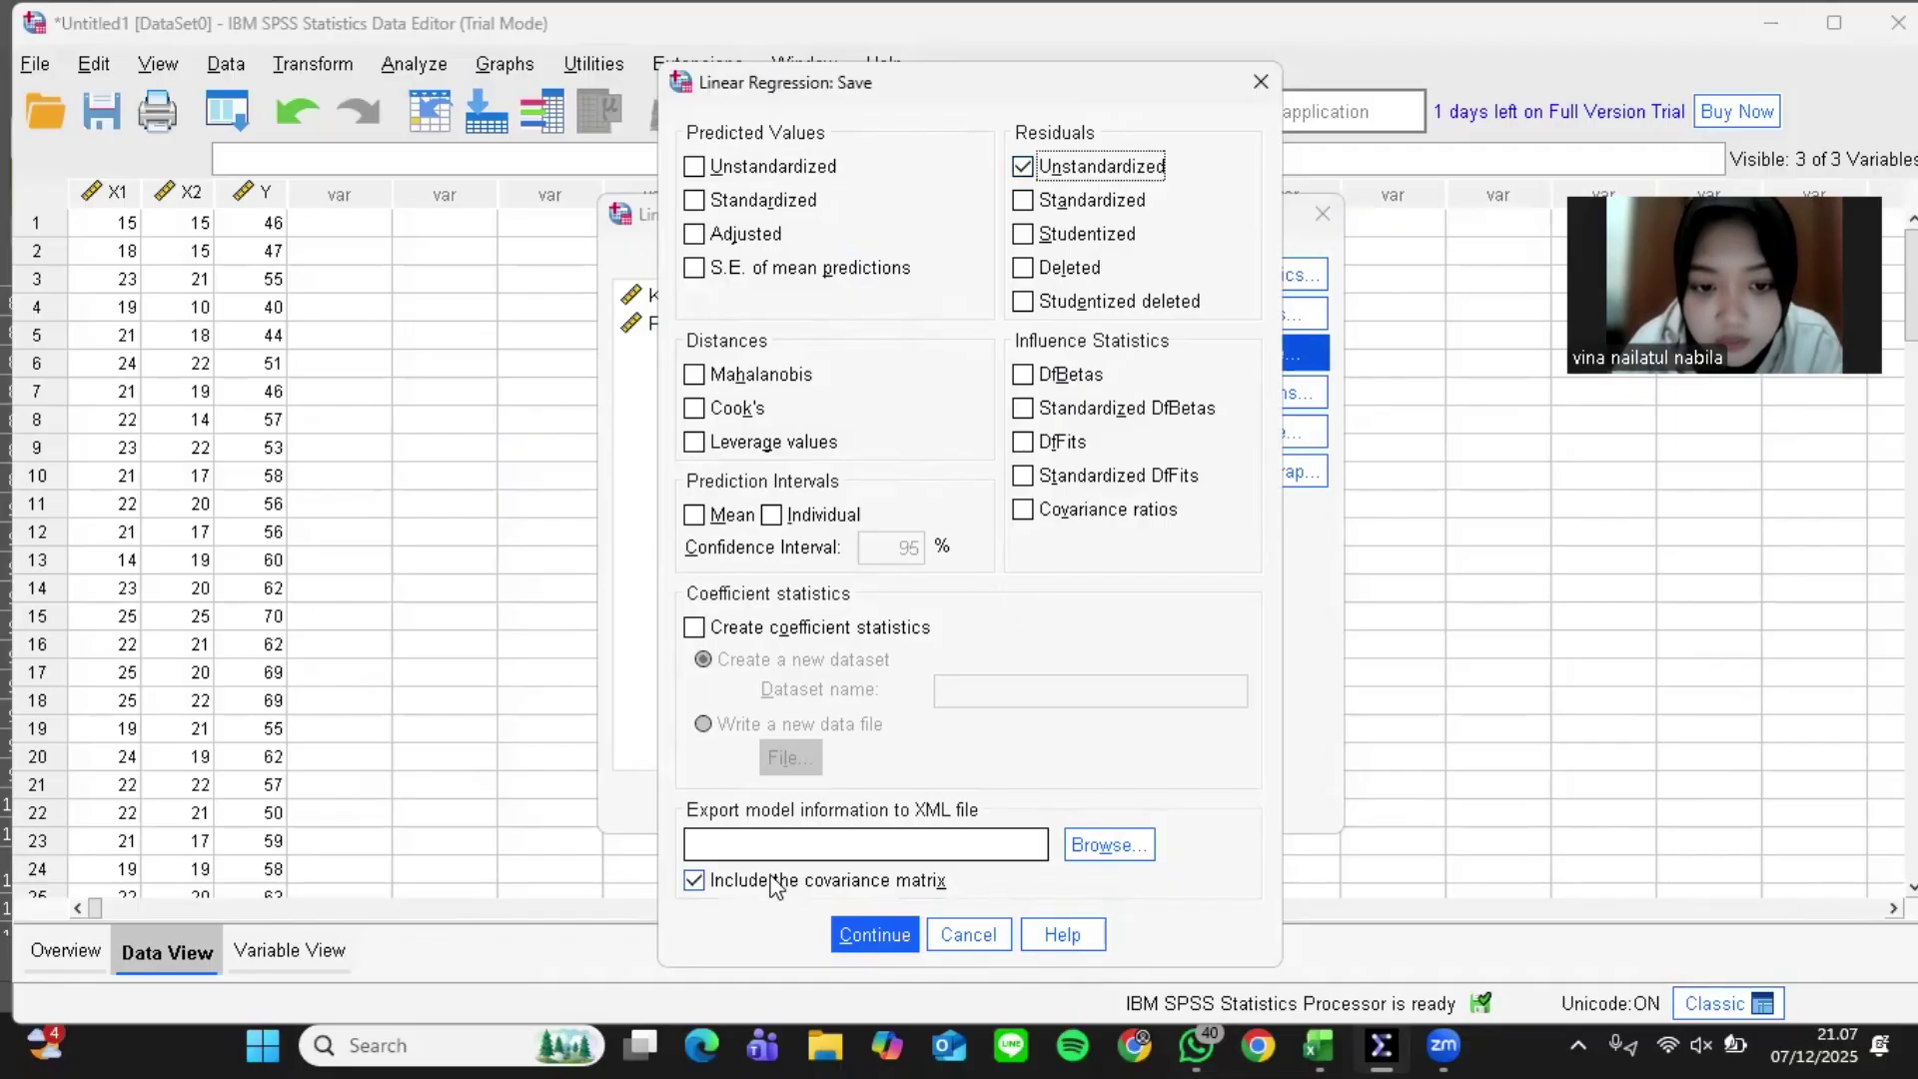
{"action": "left_click", "coordinate": [883, 933]}
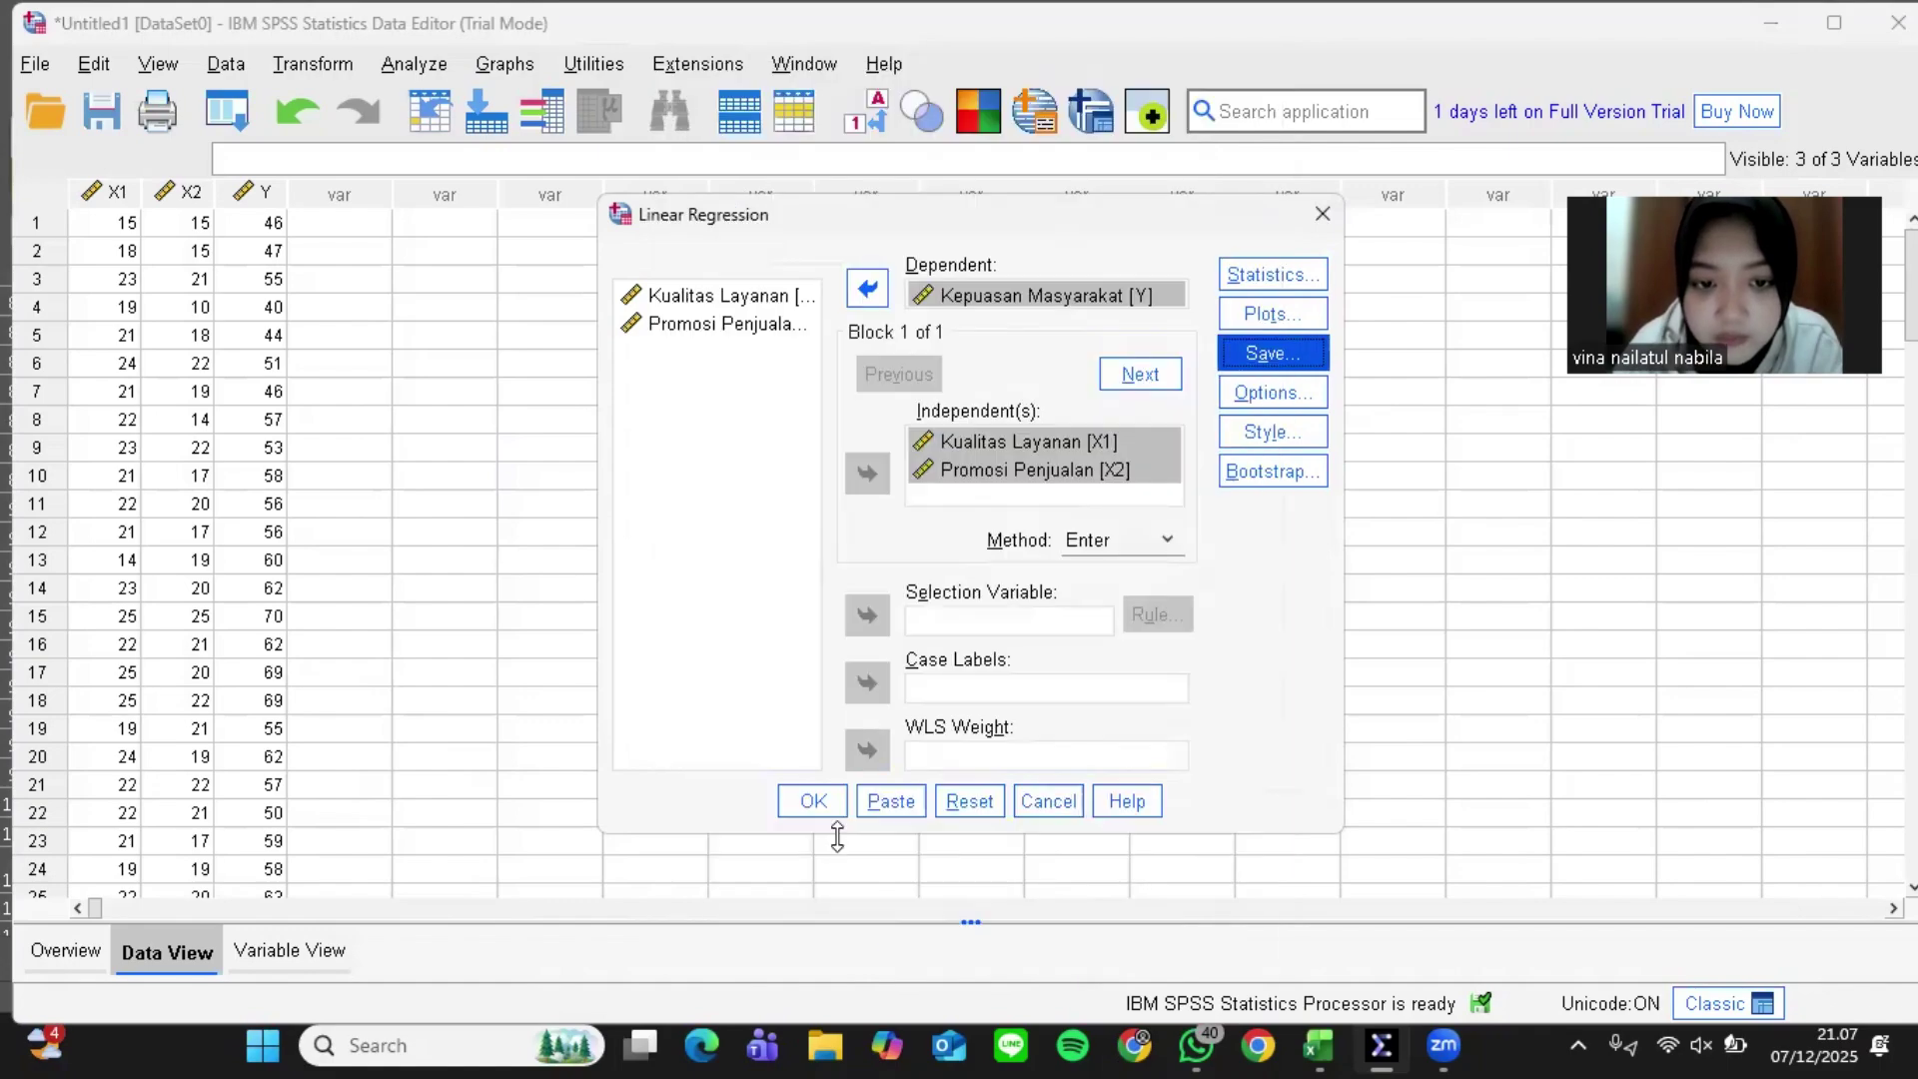
{"action": "left_click", "coordinate": [804, 795]}
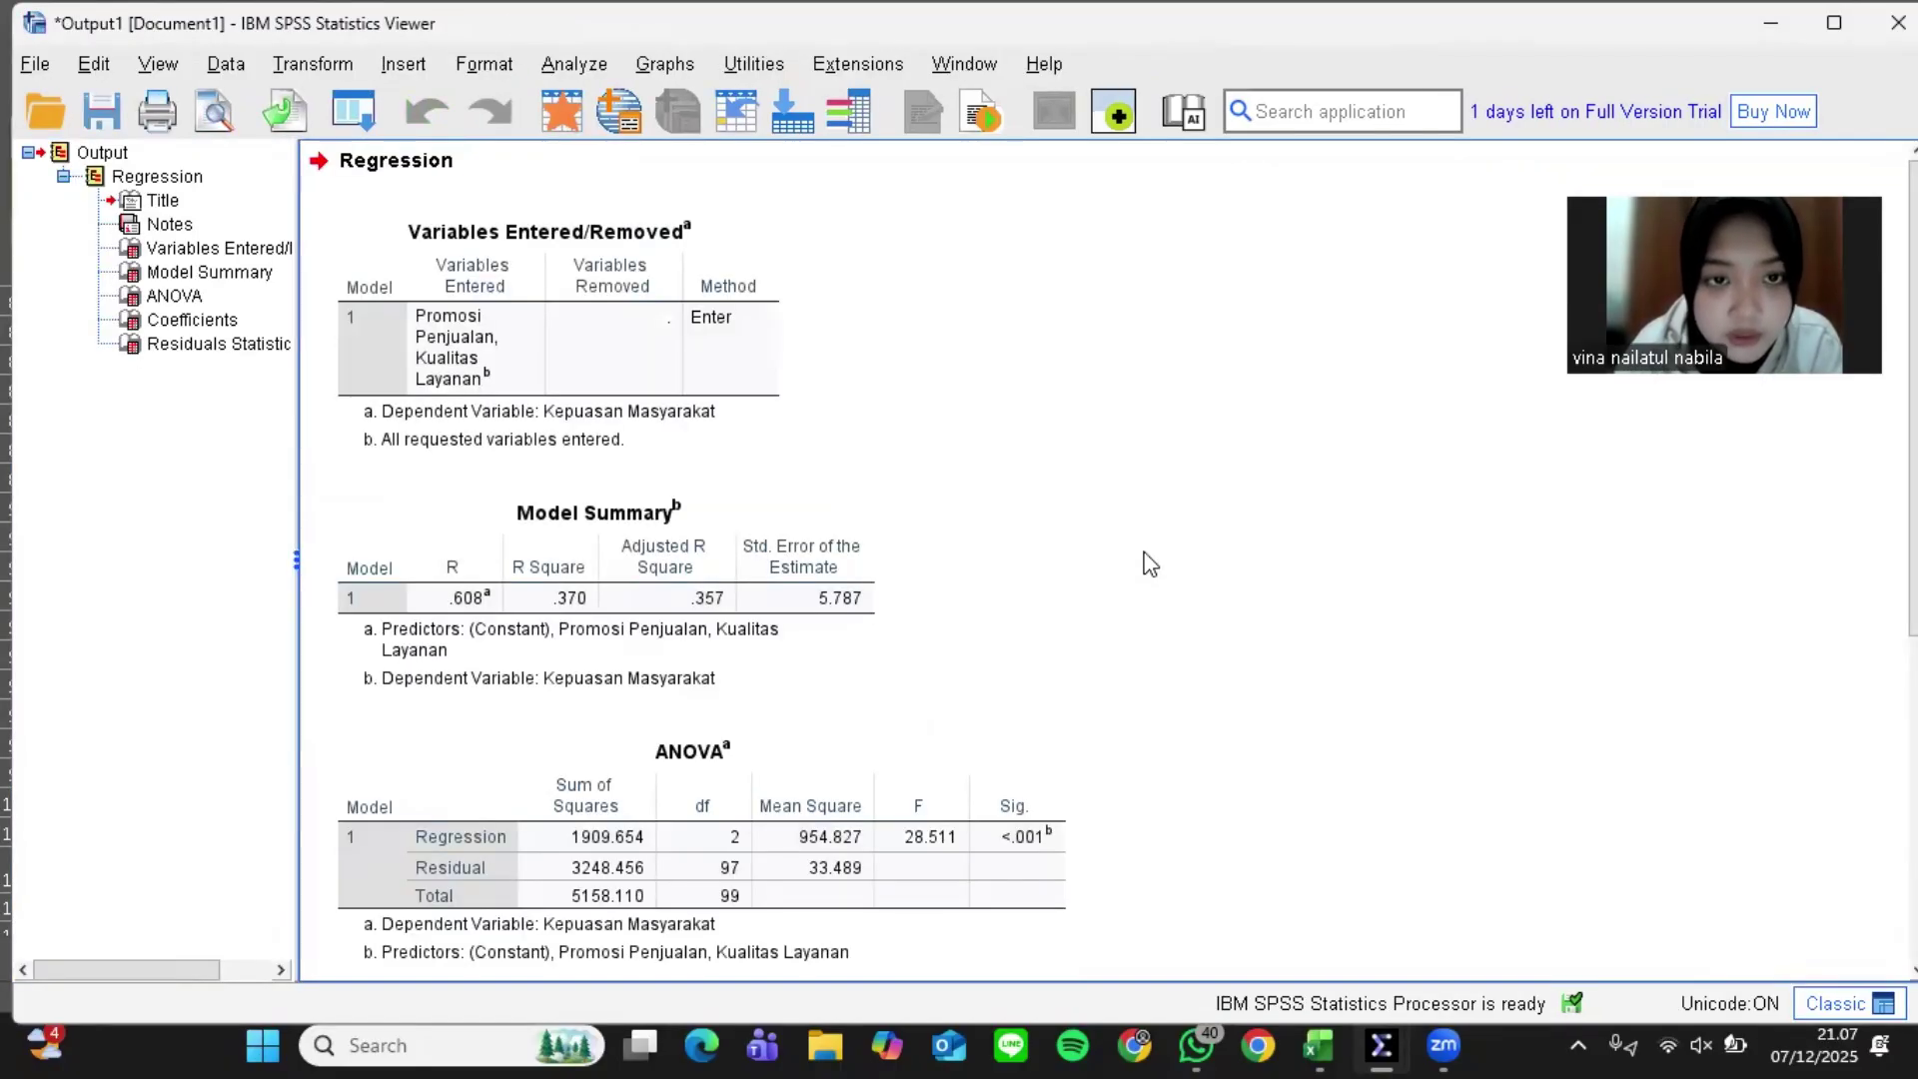
Examine the regression output from the Model Summary through the ANOVA, Coefficients and Residuals Statistics tables
{"action": "scroll", "coordinate": [1149, 565], "scroll_direction": "down", "scroll_amount": 2}
{"action": "scroll", "coordinate": [1148, 564], "scroll_direction": "down", "scroll_amount": 2}
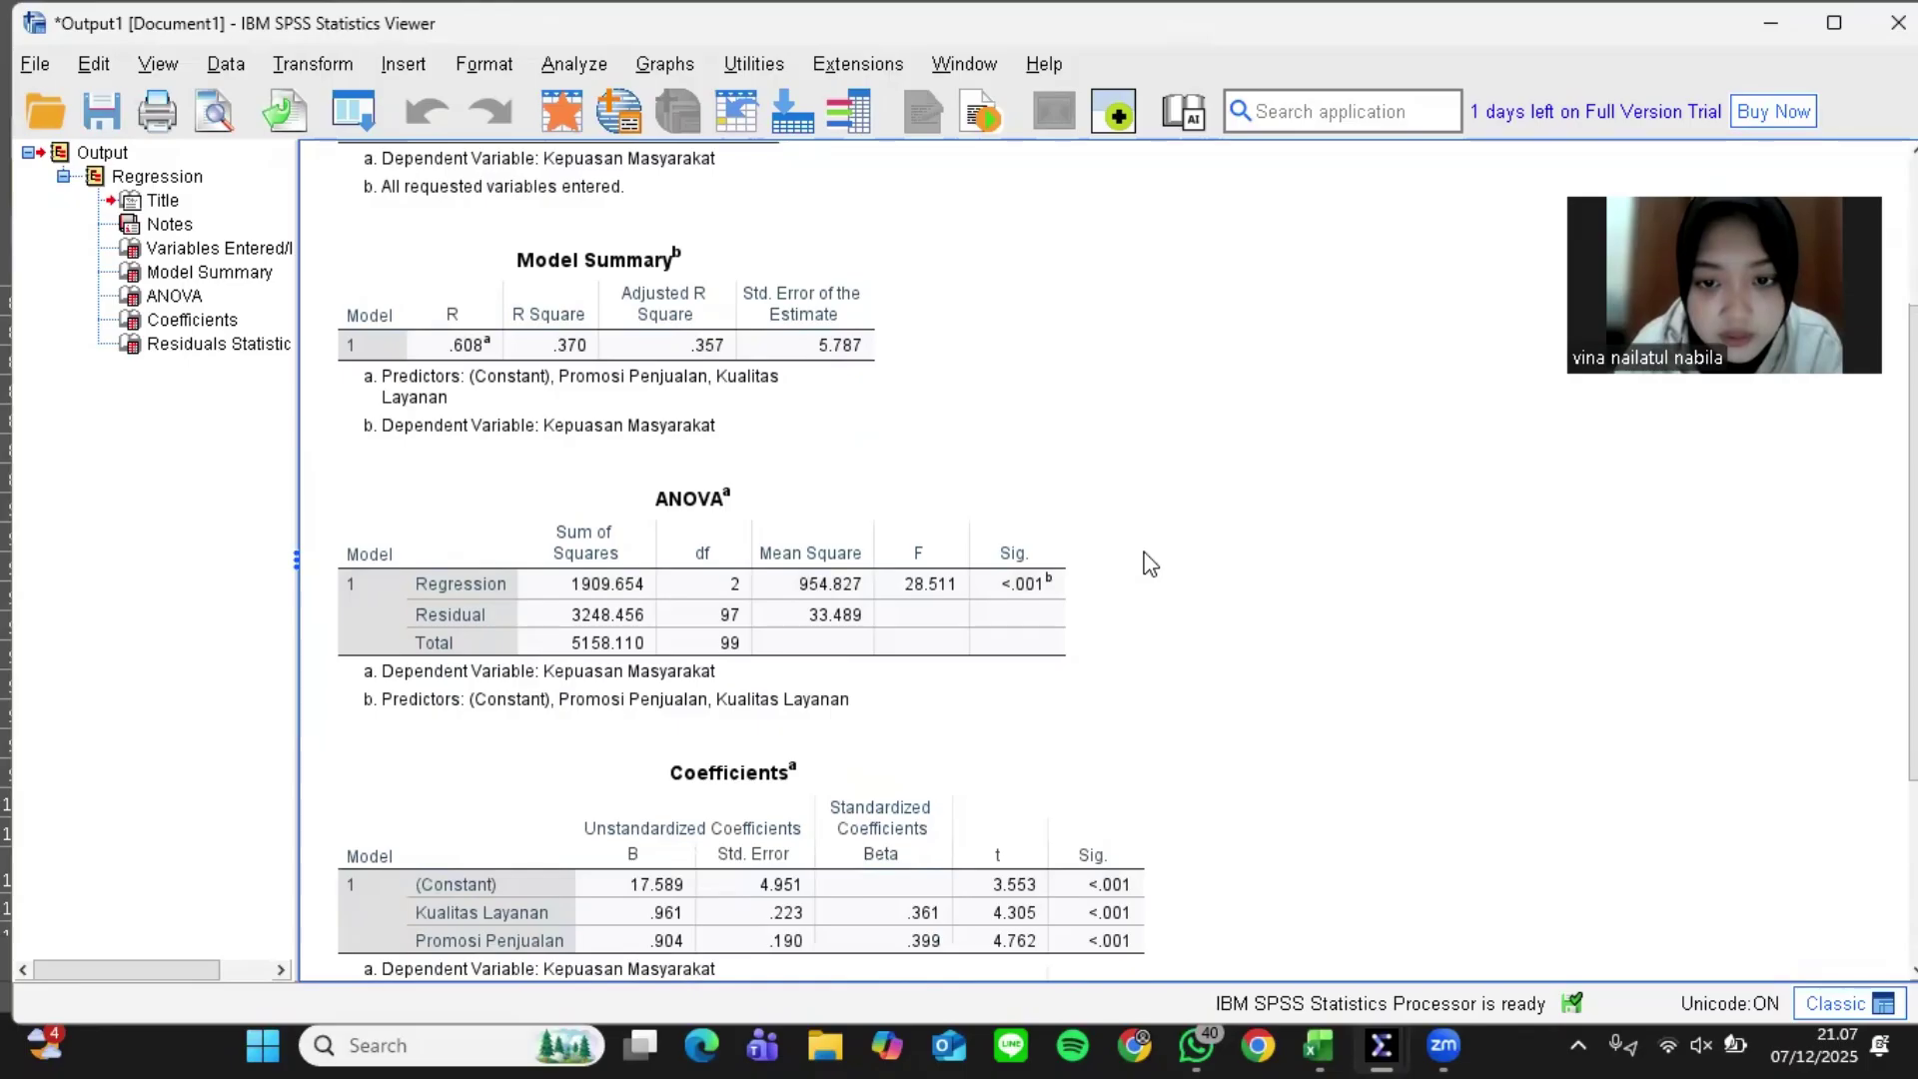
{"action": "scroll", "coordinate": [1149, 564], "scroll_direction": "down", "scroll_amount": 2}
{"action": "scroll", "coordinate": [1149, 565], "scroll_direction": "down", "scroll_amount": 3}
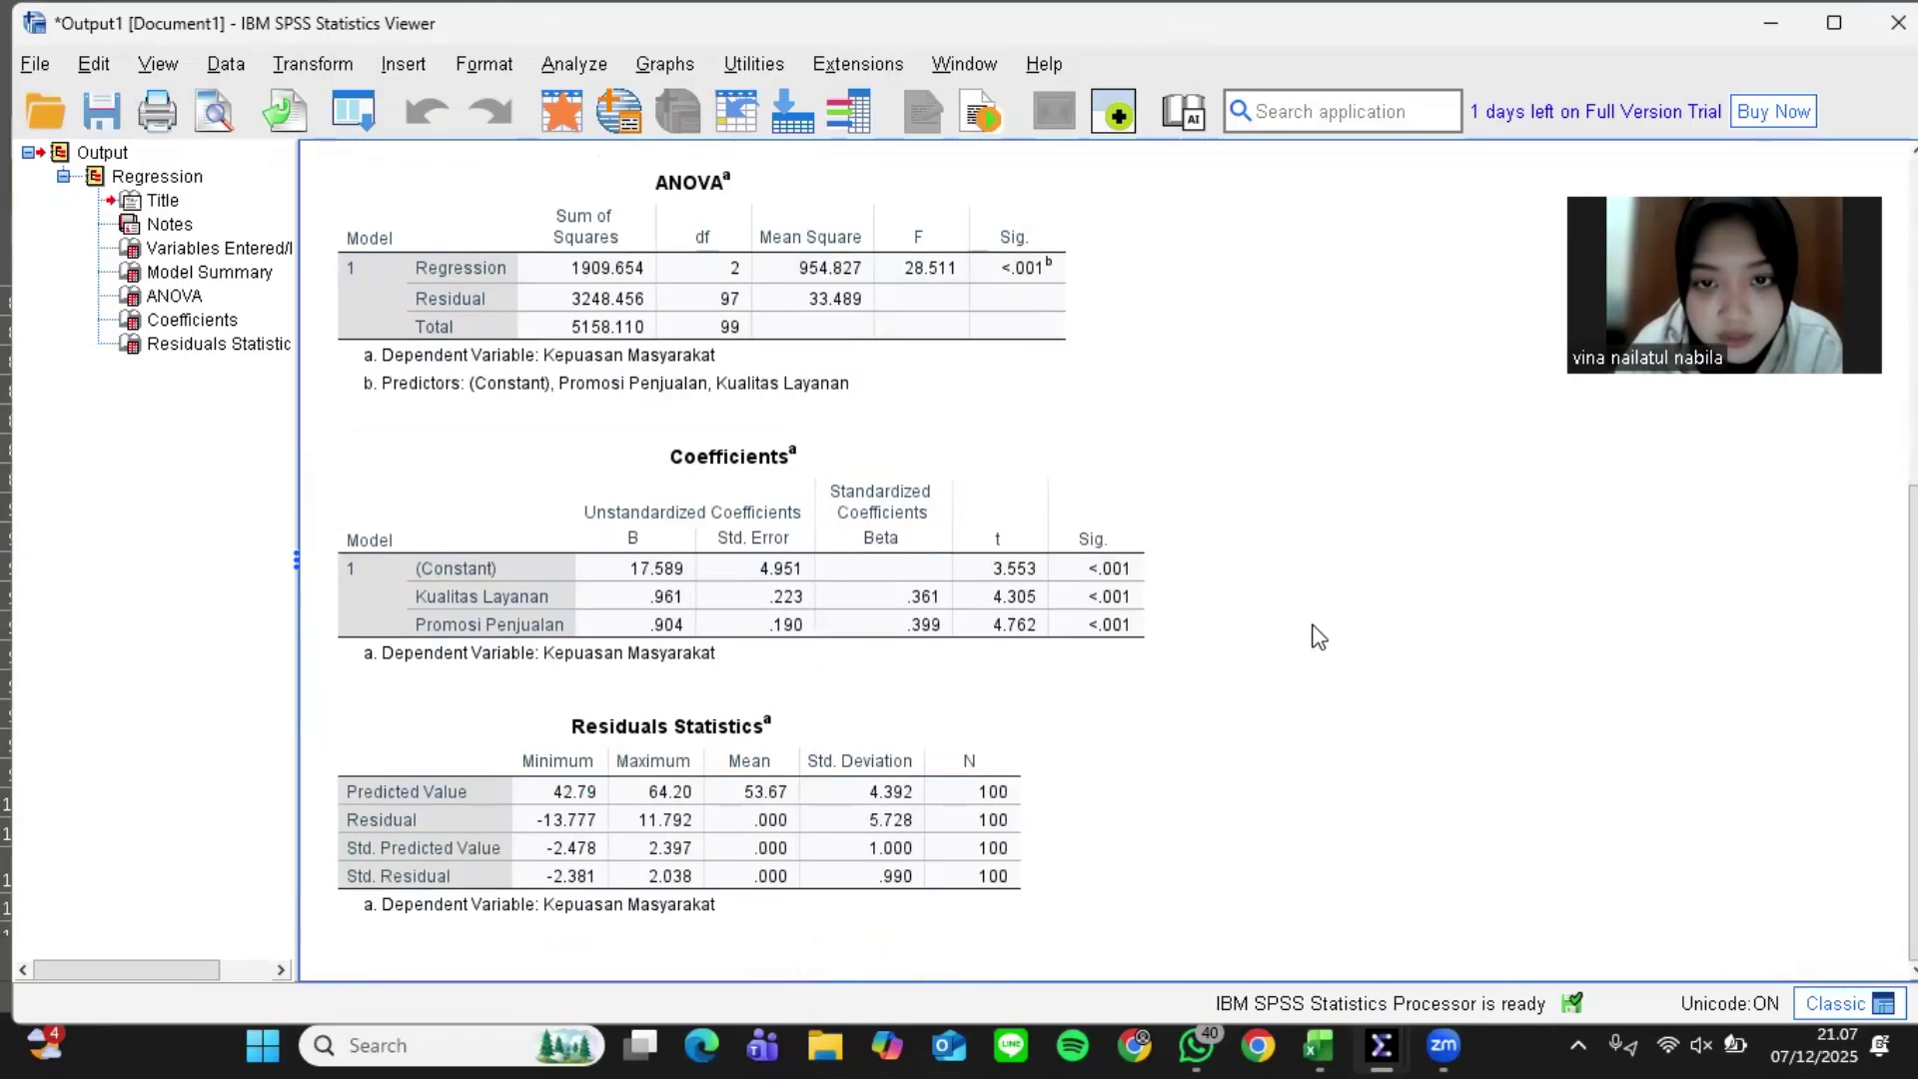
{"action": "scroll", "coordinate": [1319, 636], "scroll_direction": "up", "scroll_amount": 2}
{"action": "scroll", "coordinate": [1318, 636], "scroll_direction": "up", "scroll_amount": 7}
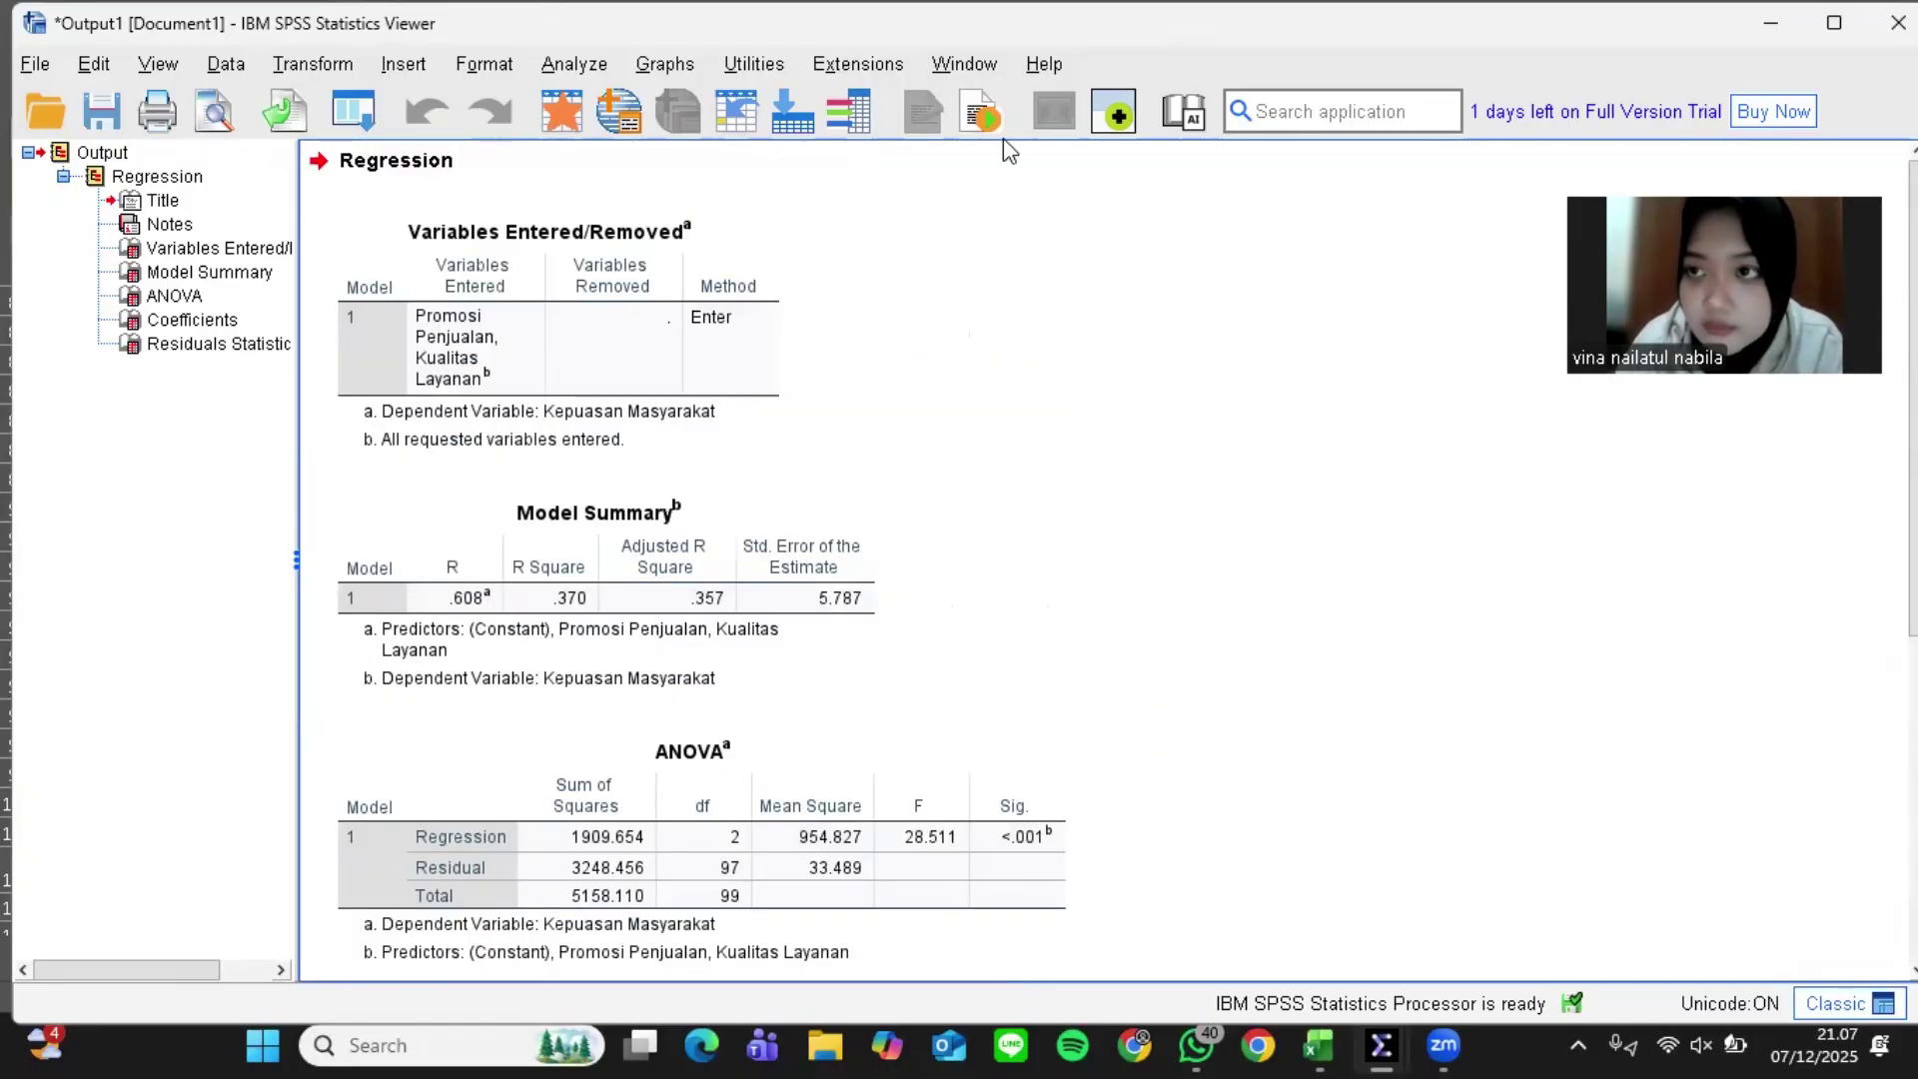
Return to the dataset and start computing a new variable with Abs_RES as the target name
{"action": "left_click", "coordinate": [1740, 34]}
{"action": "key", "text": "alt+Tab"}
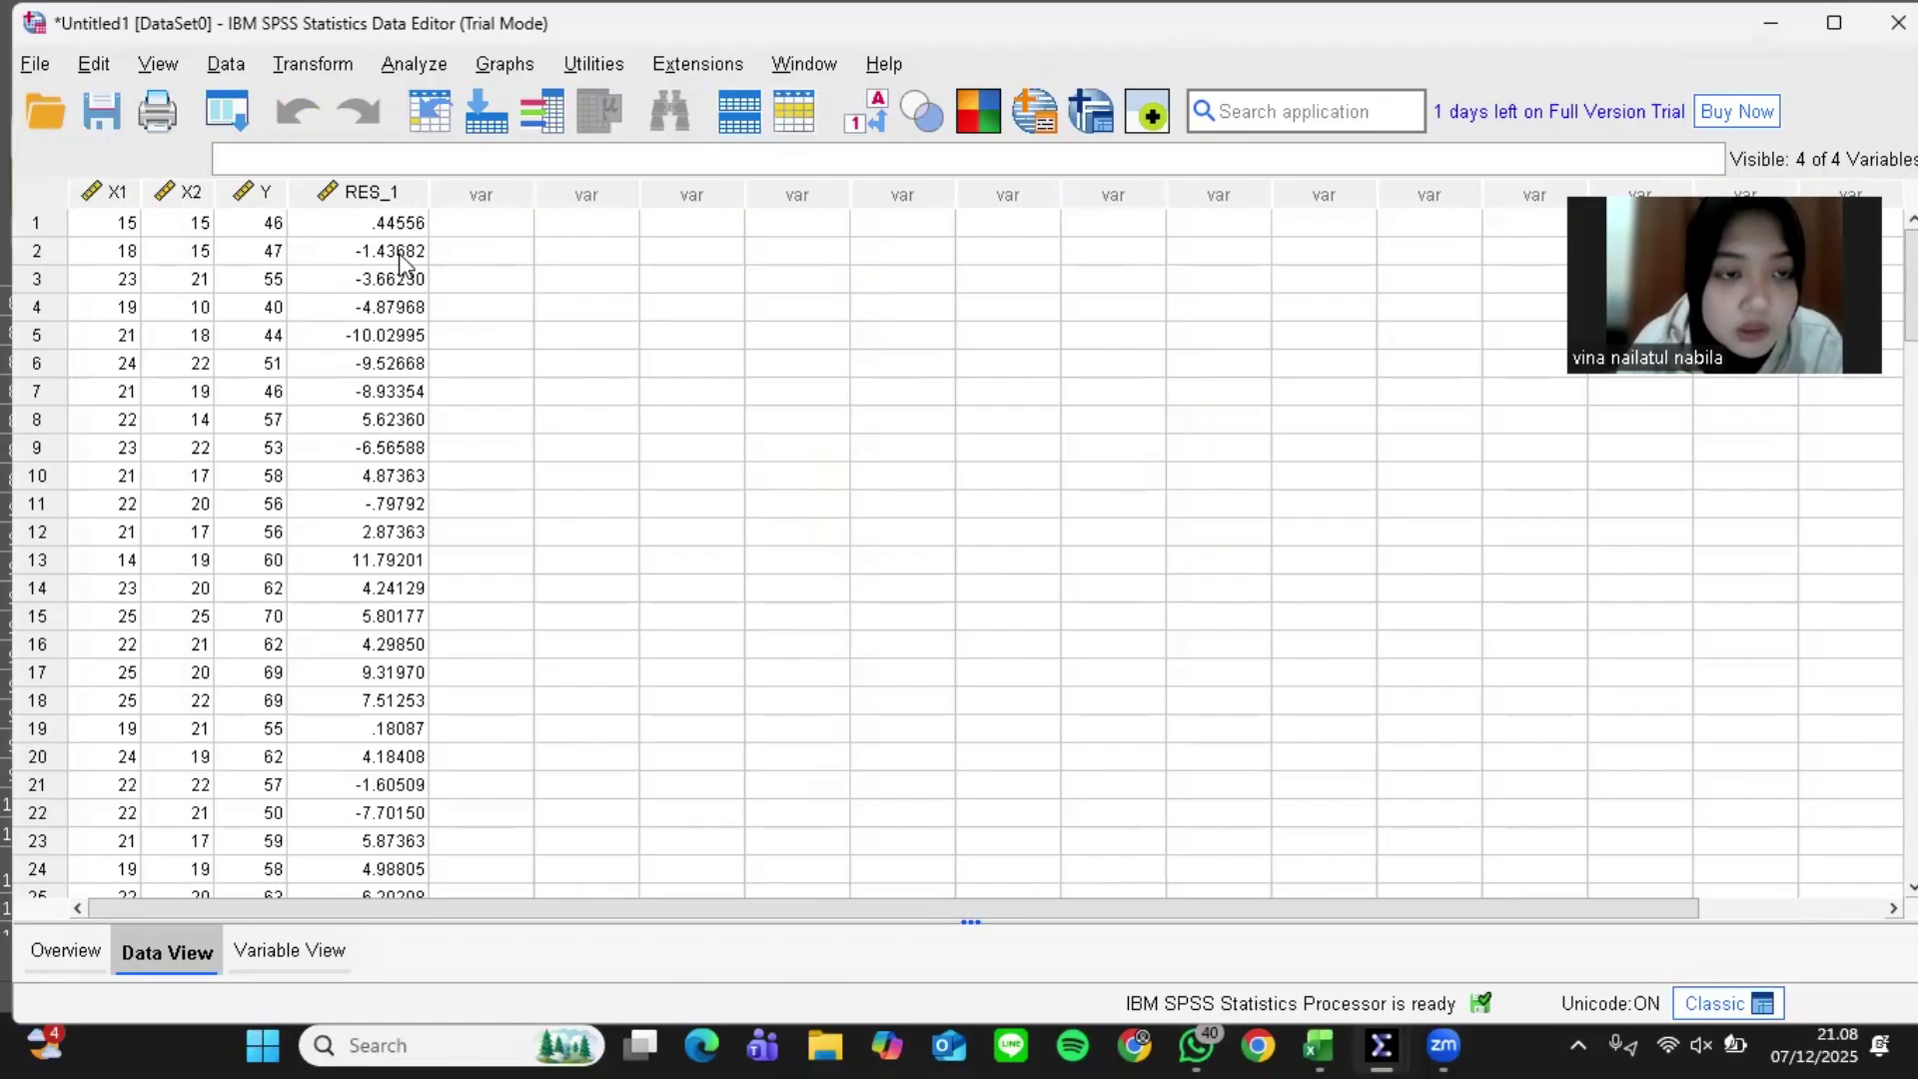
{"action": "left_click", "coordinate": [328, 68]}
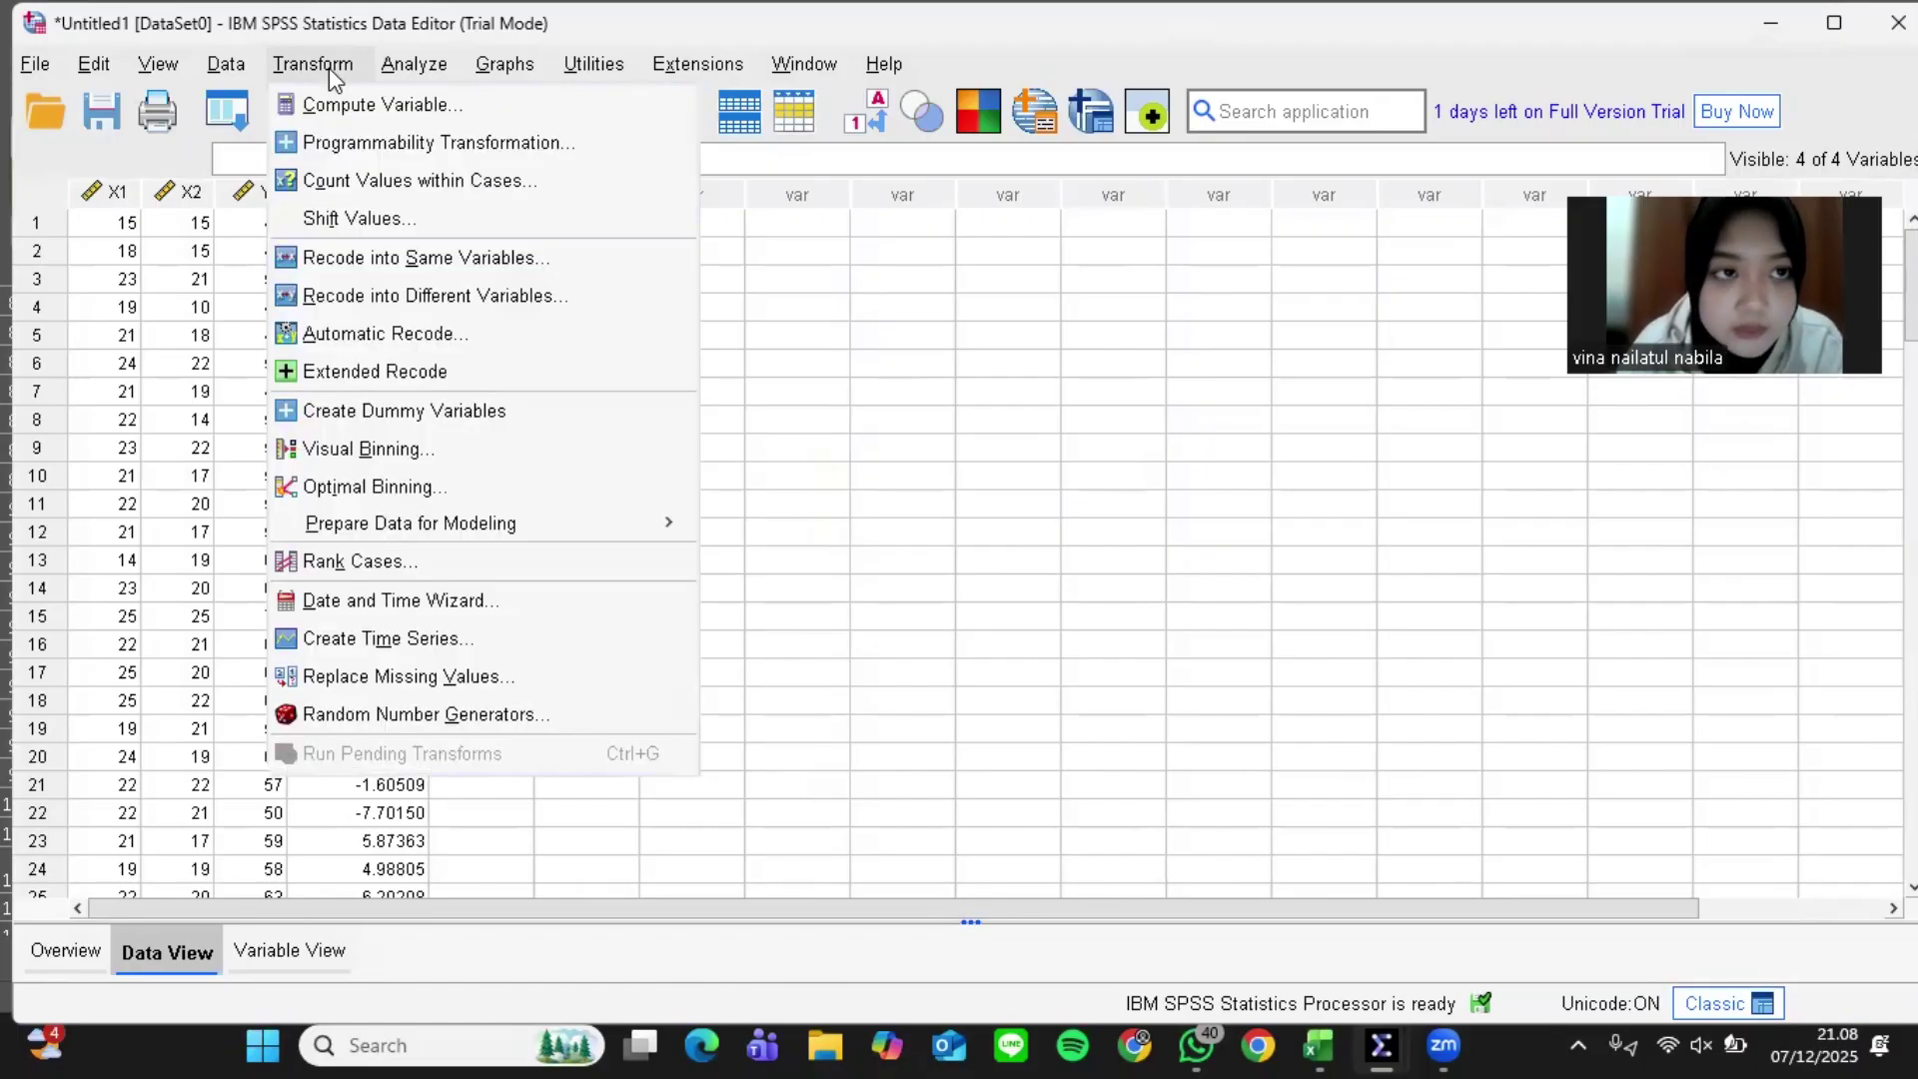
{"action": "left_click", "coordinate": [370, 116]}
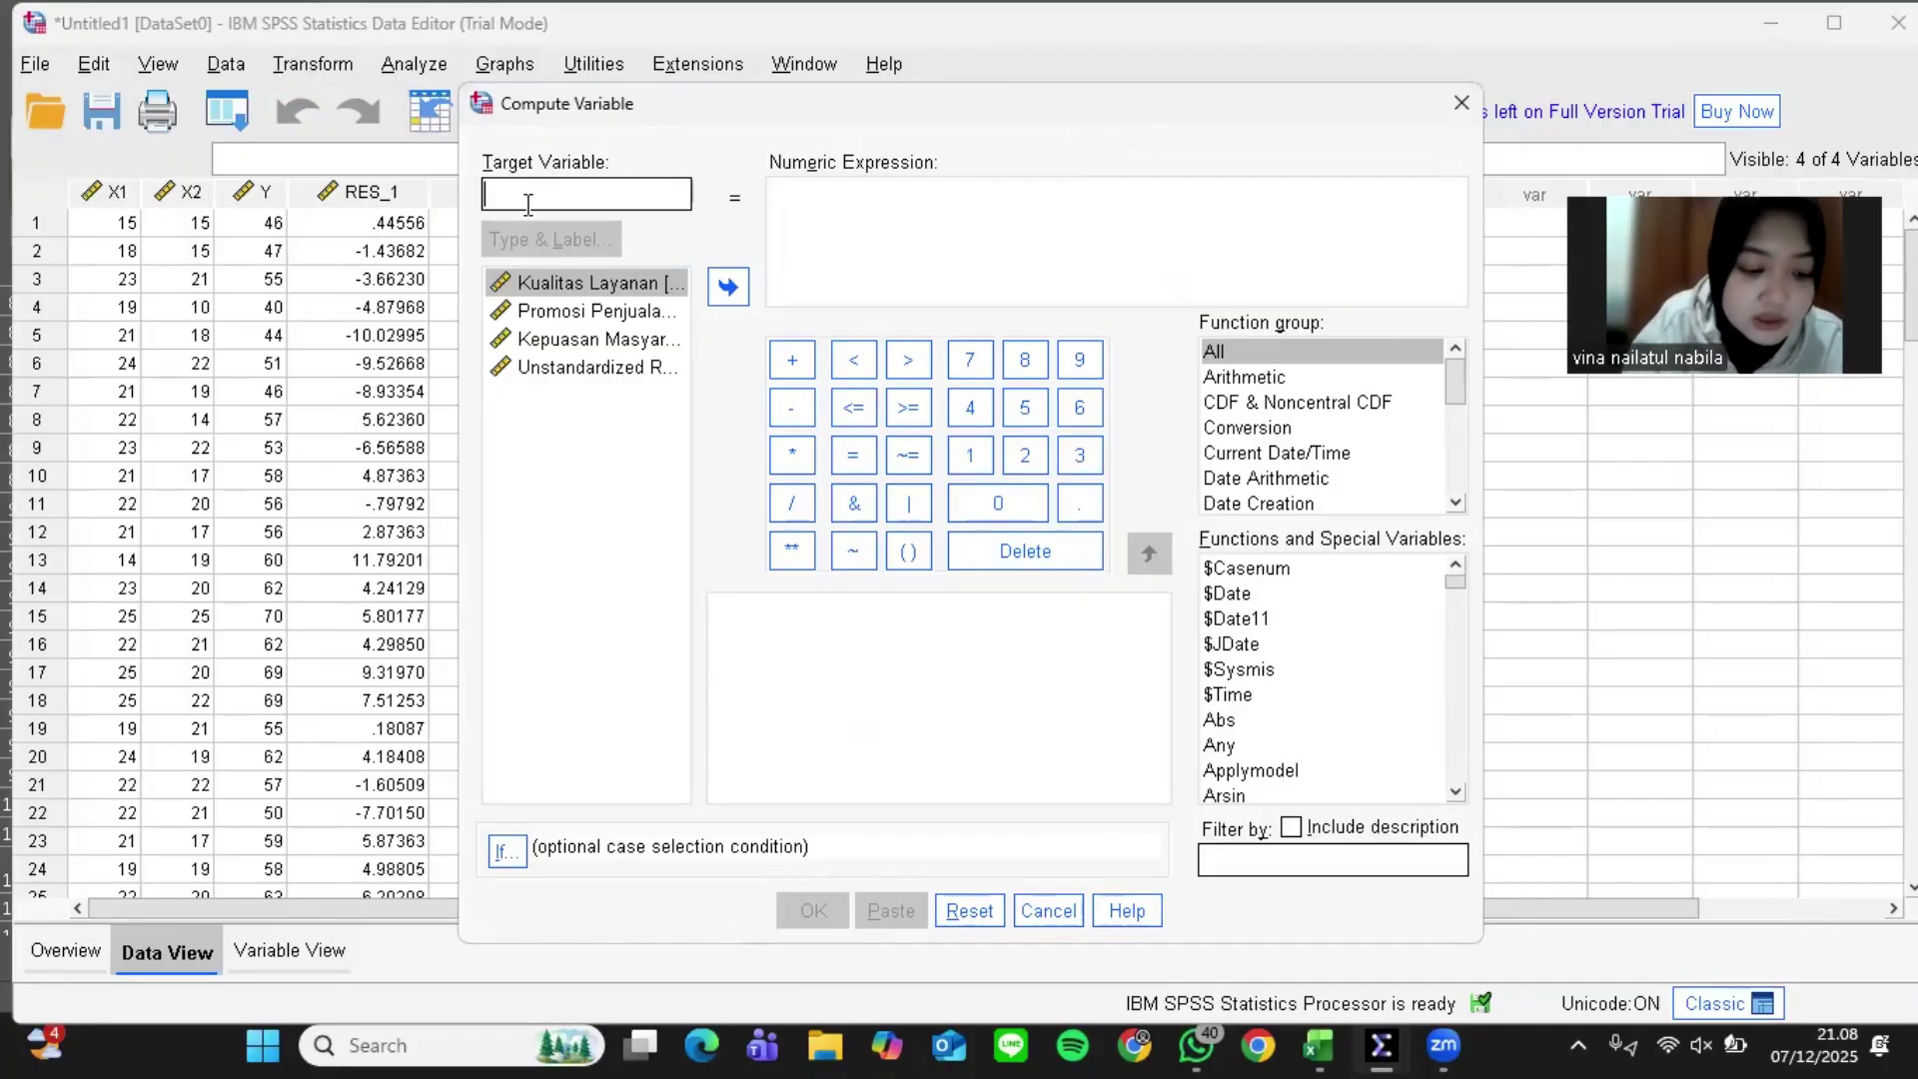
{"action": "type", "text": "A"}
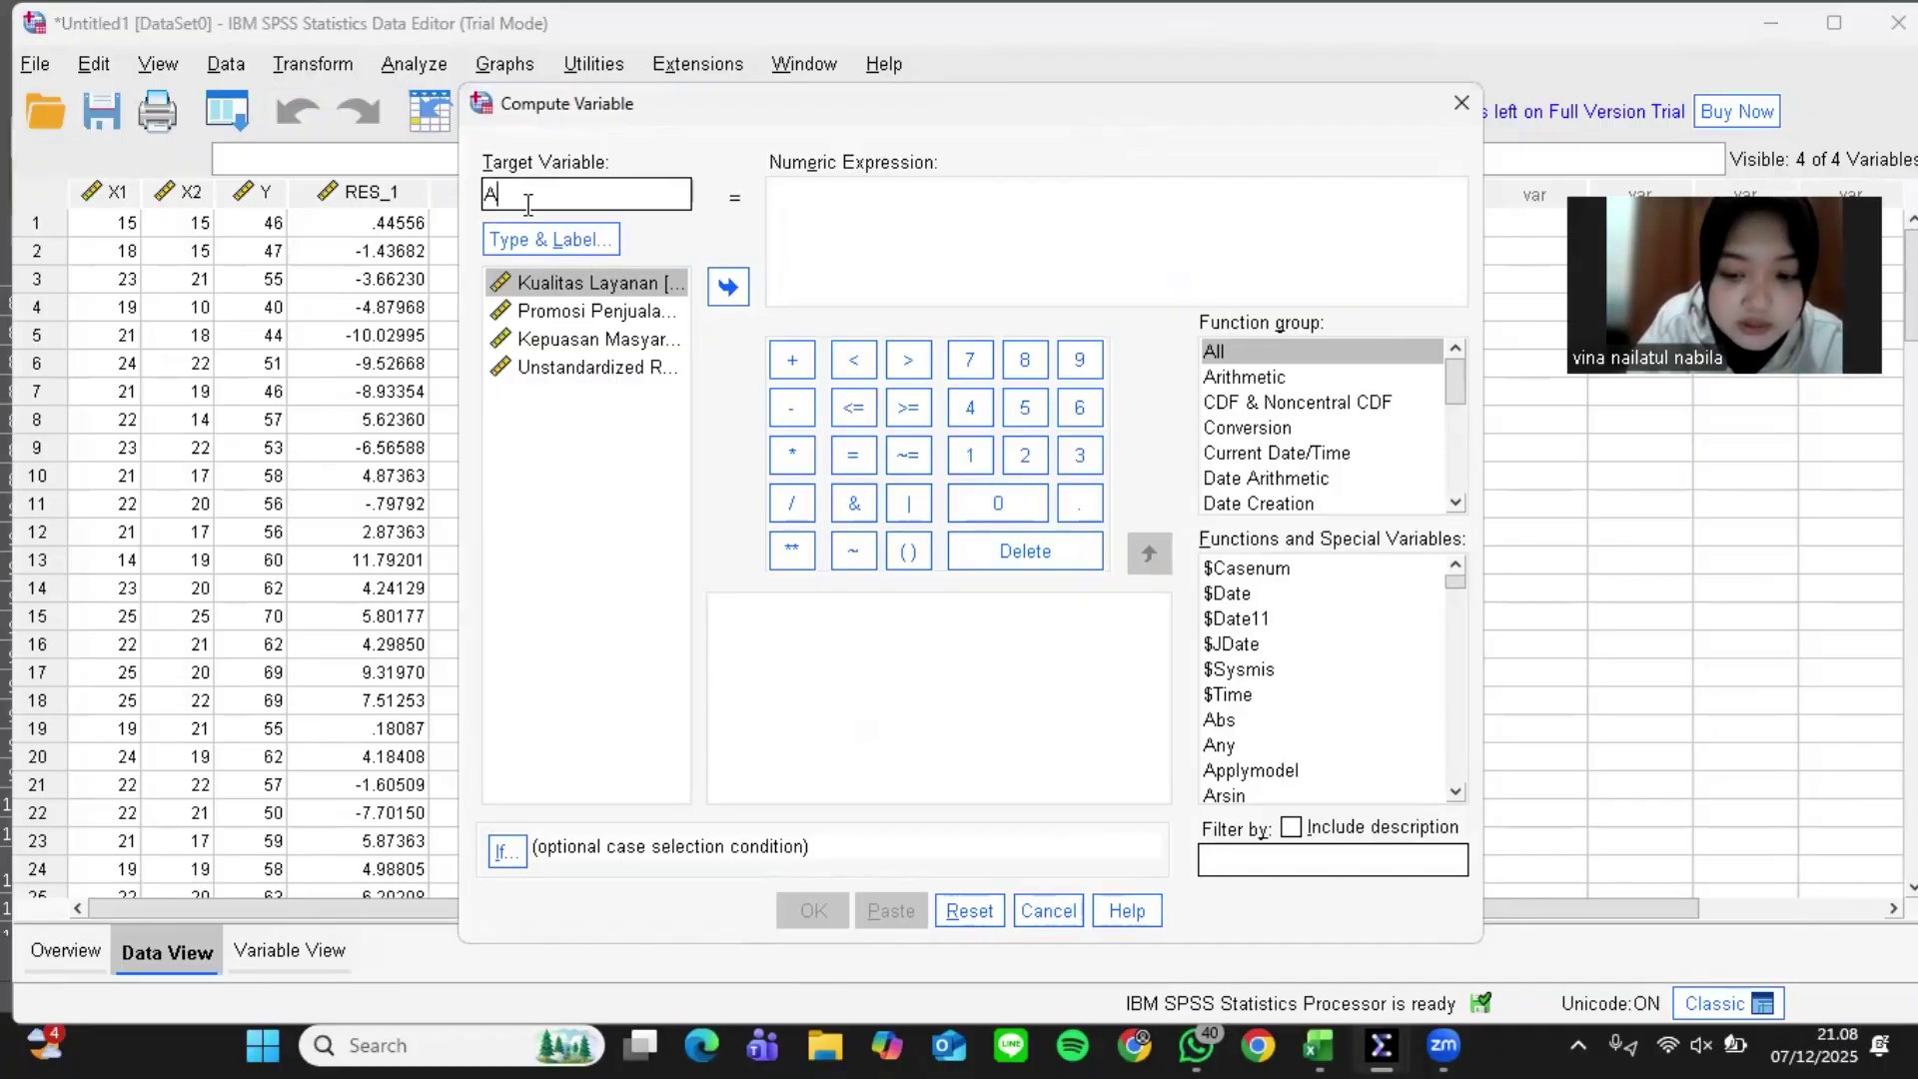
{"action": "type", "text": "bs_"}
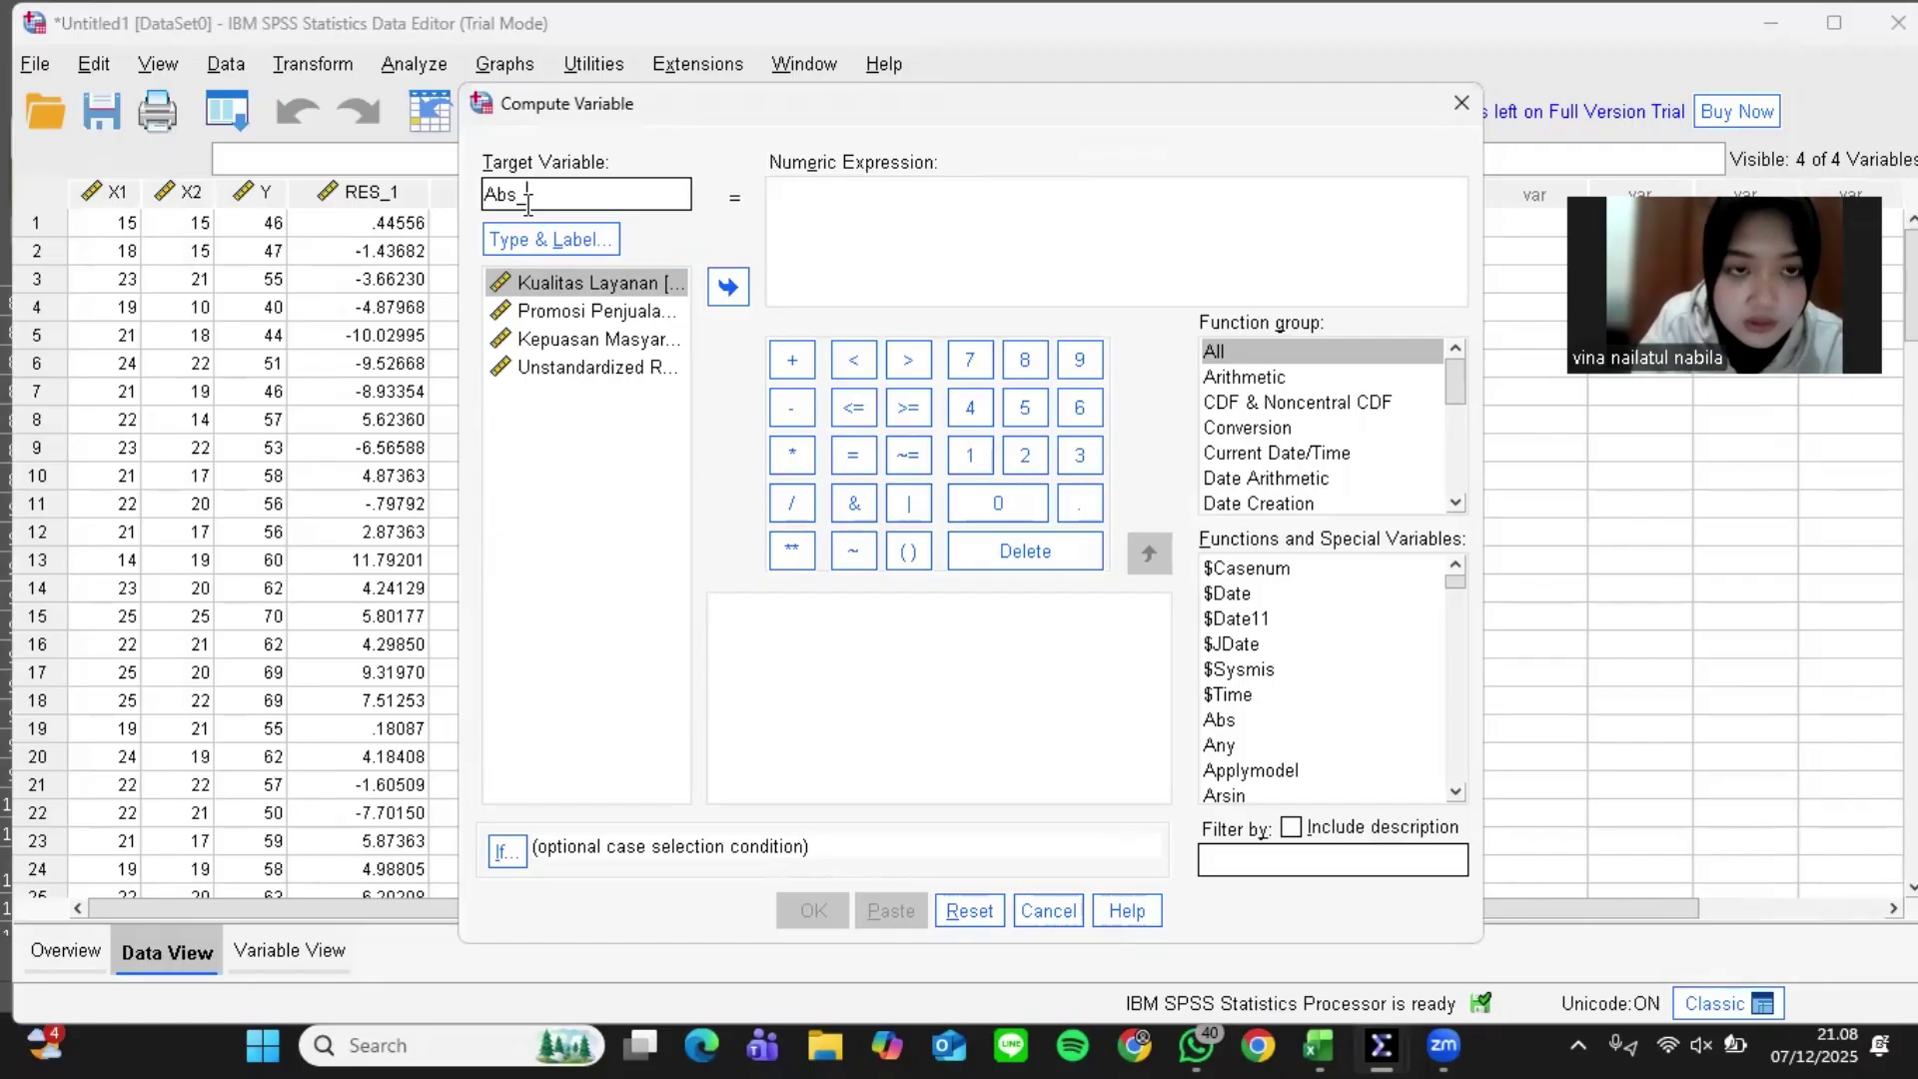
{"action": "type", "text": "RES"}
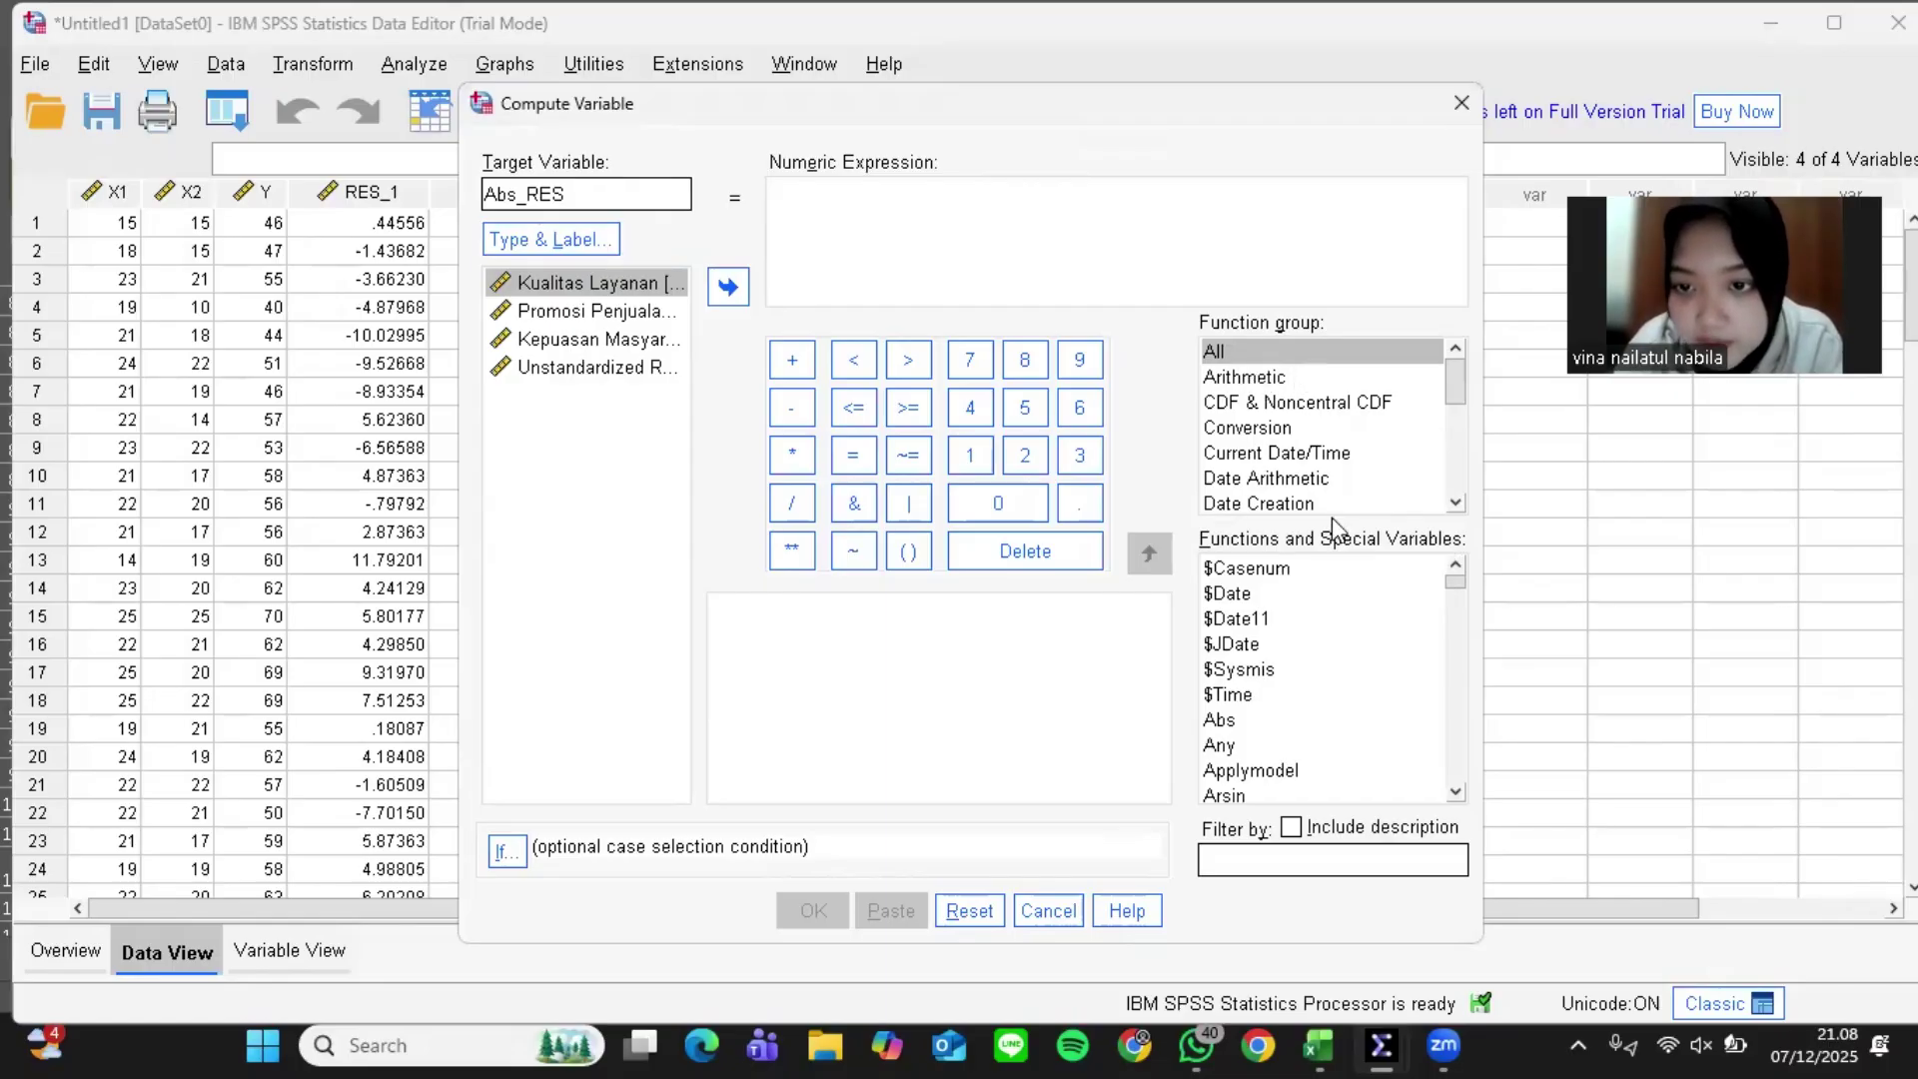
Define the numeric expression as ABS(RES_1), the absolute value of the unstandardized residuals, and compute the variable
{"action": "left_click", "coordinate": [1269, 726]}
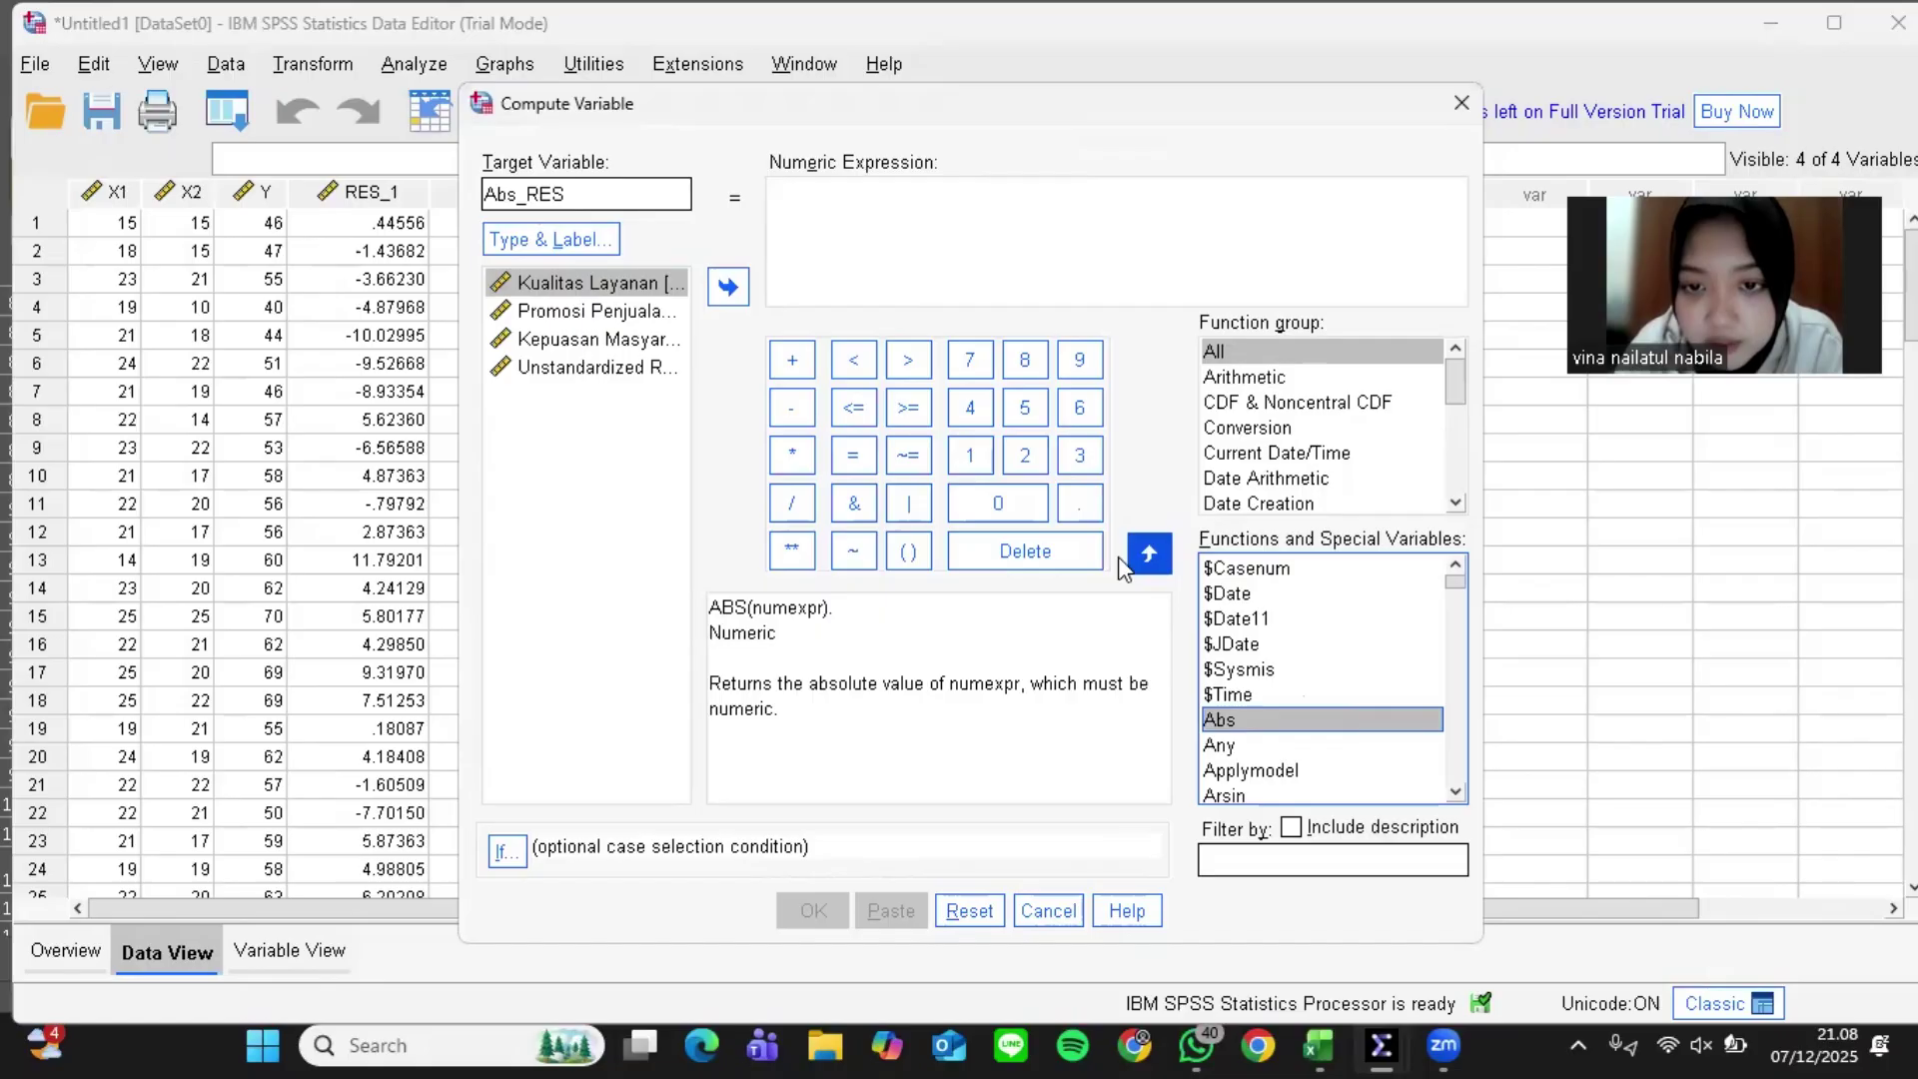
{"action": "left_click", "coordinate": [1150, 553]}
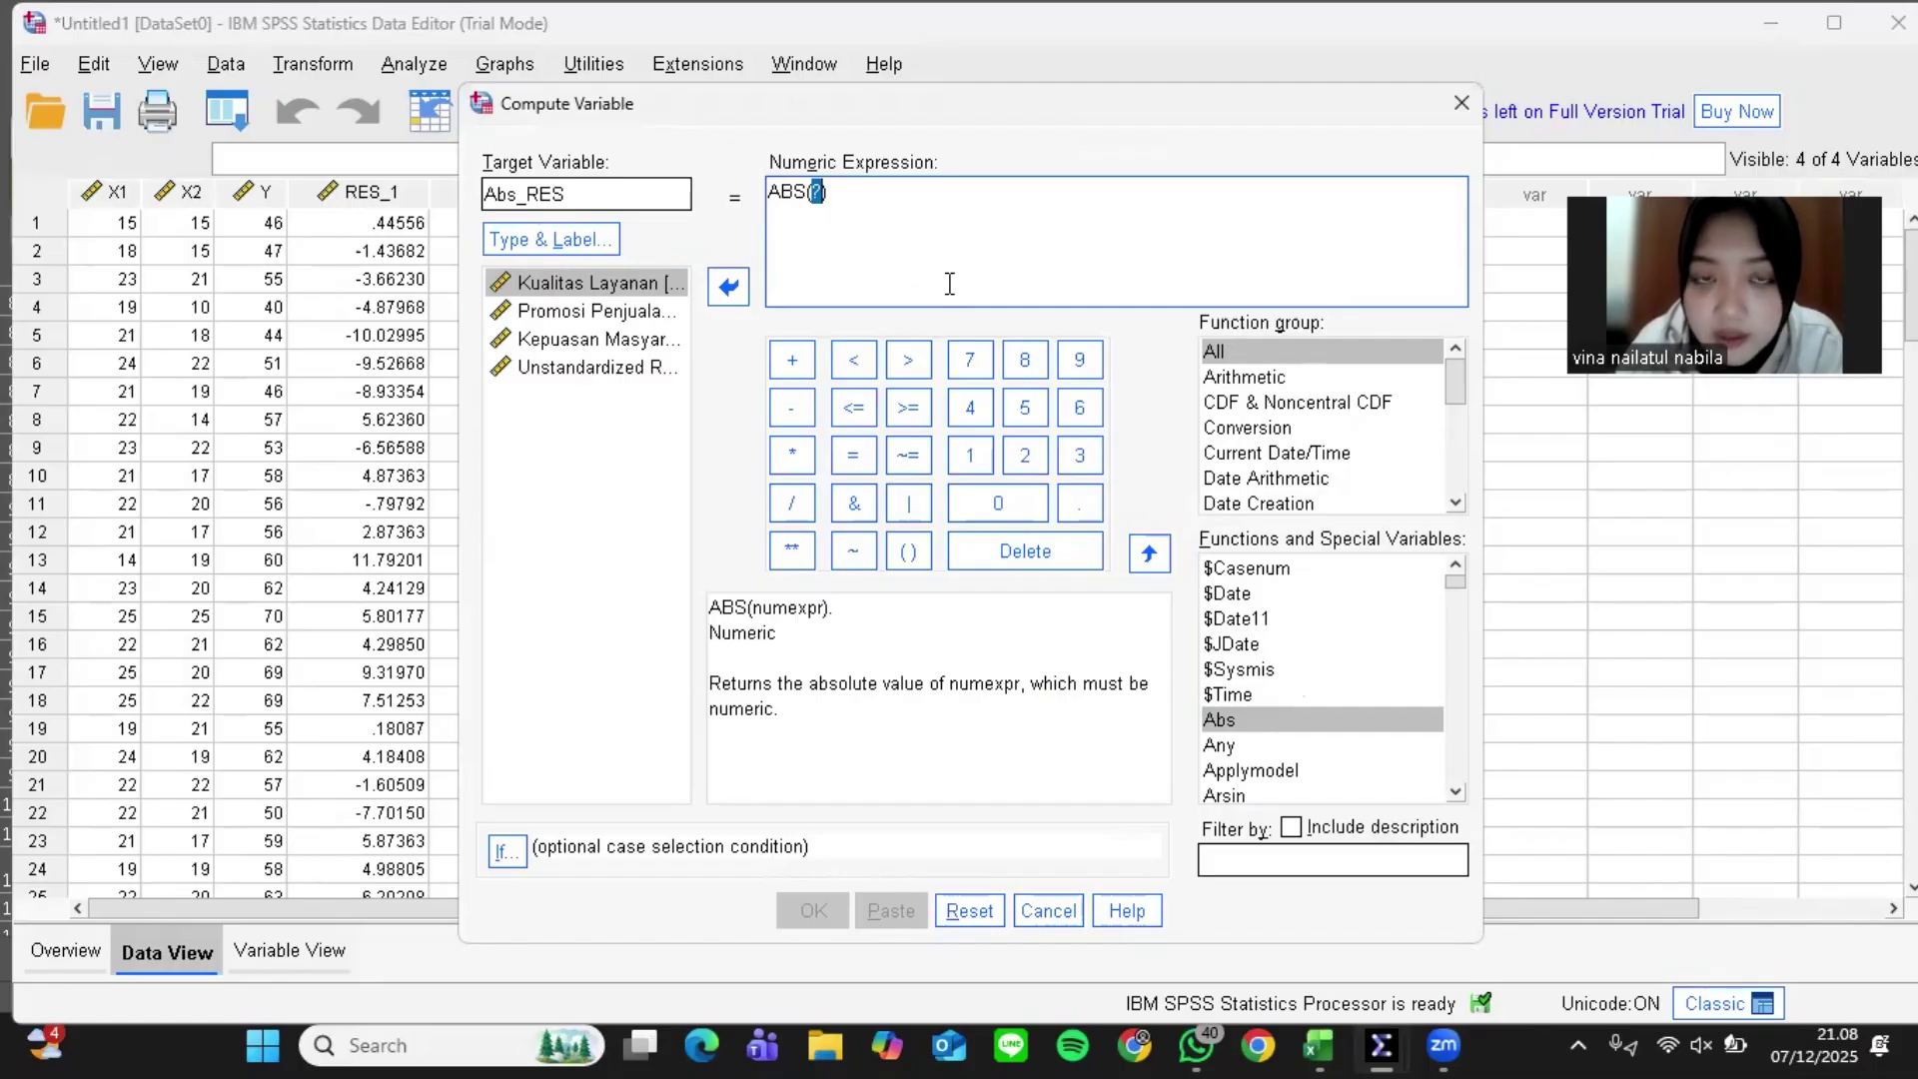
{"action": "left_click", "coordinate": [599, 368]}
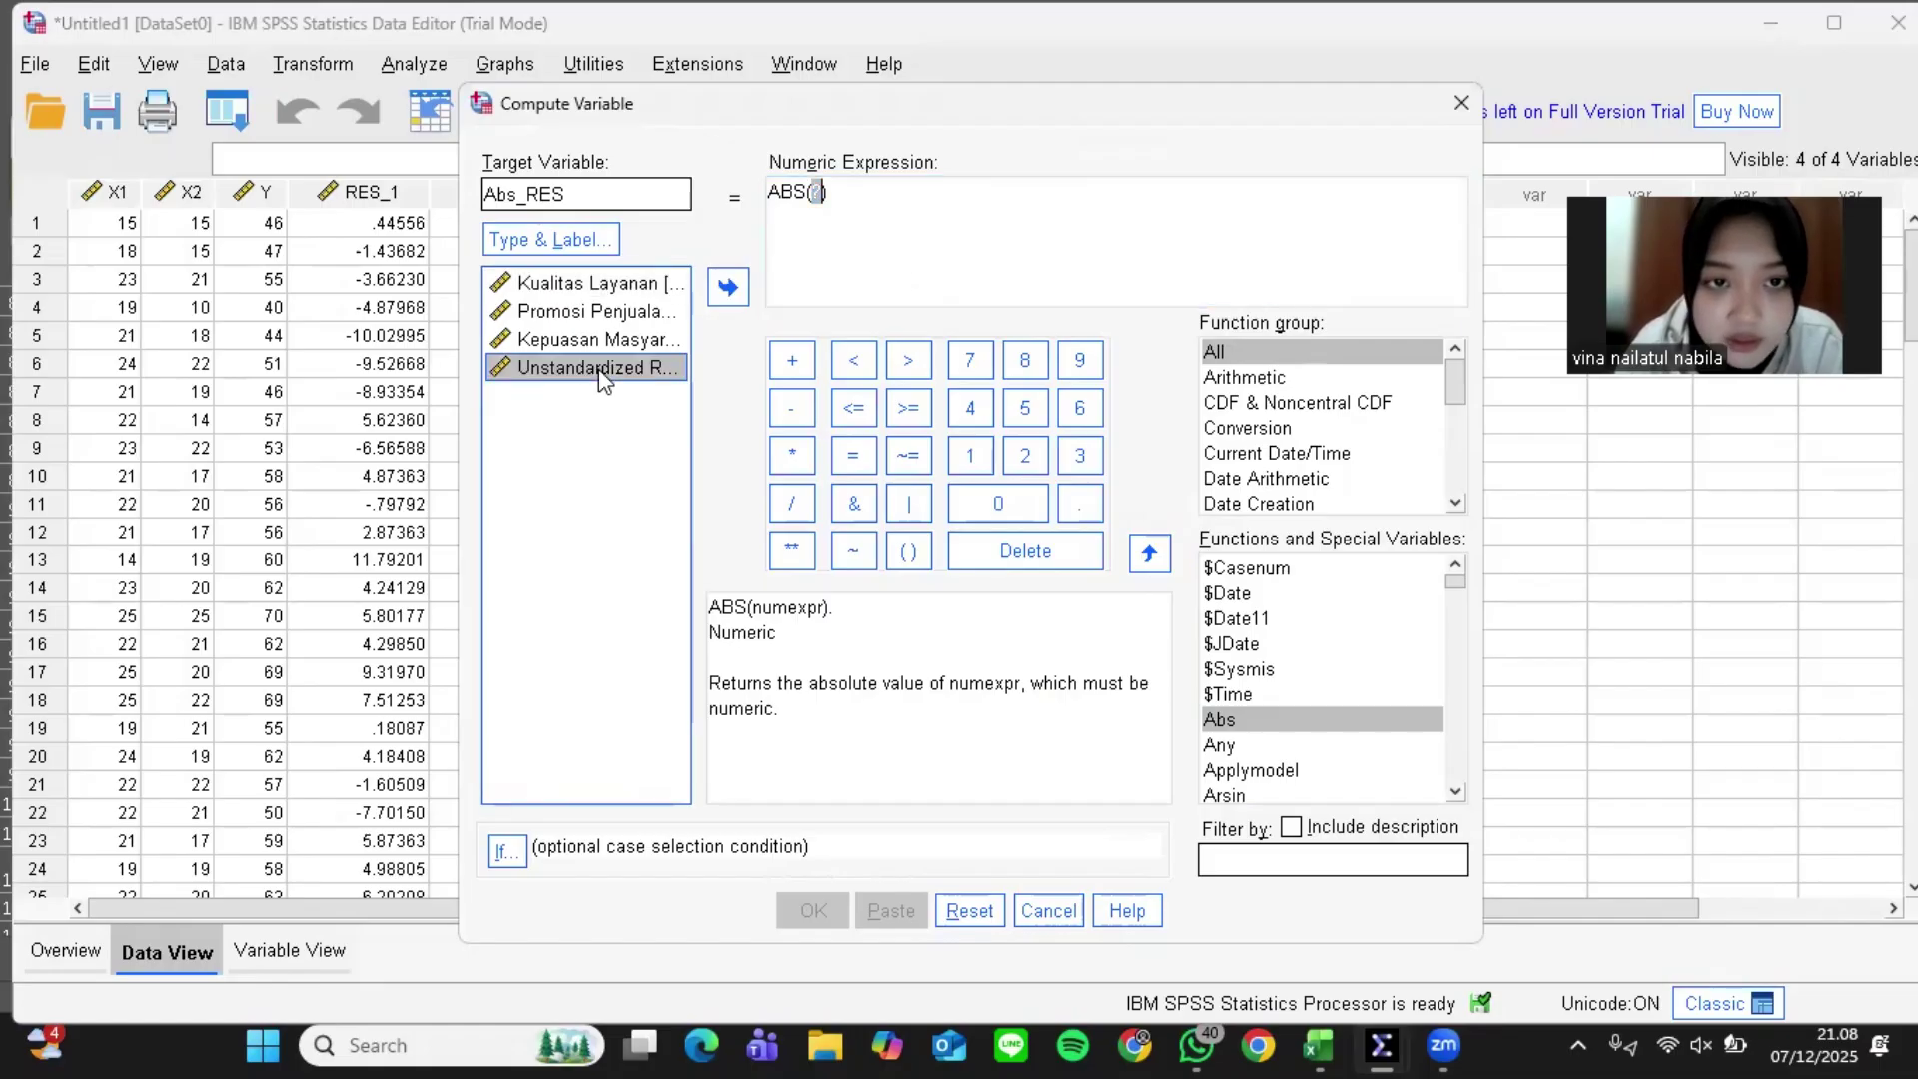
{"action": "double_click", "coordinate": [602, 368]}
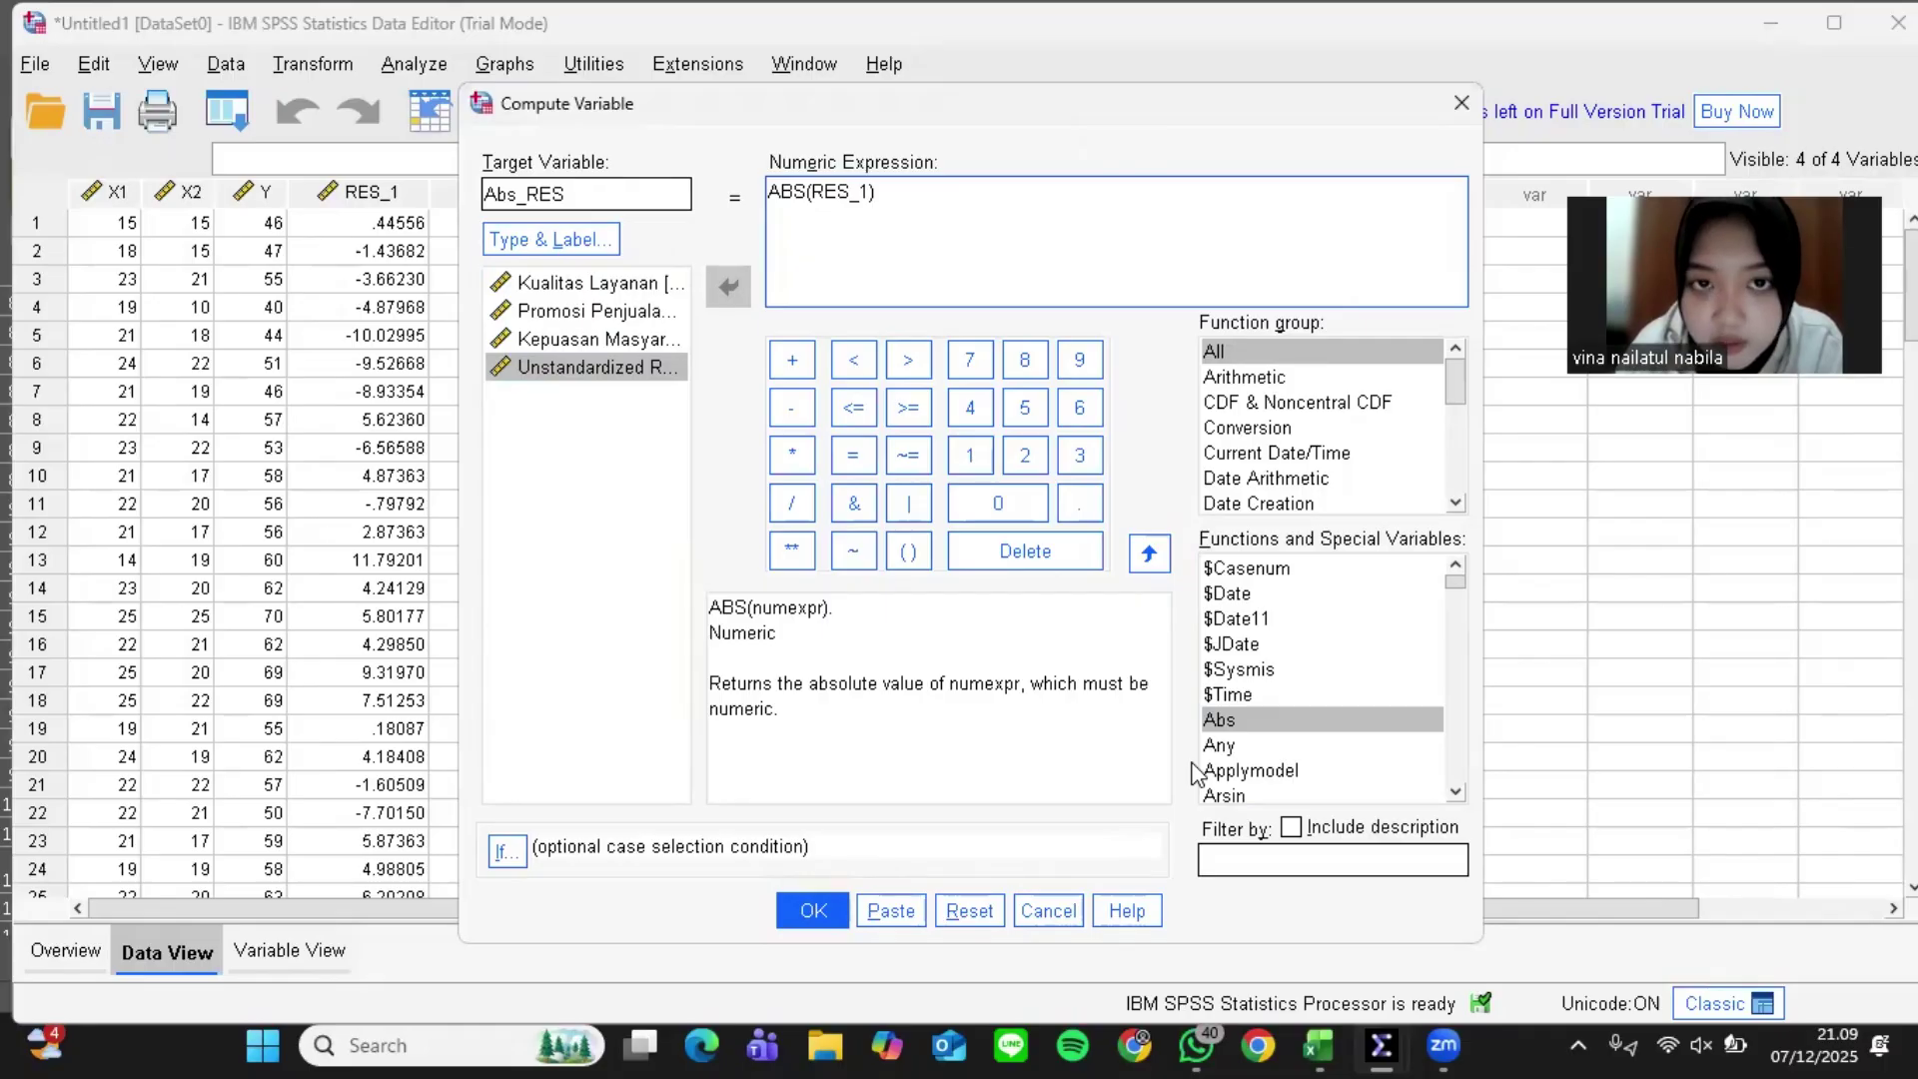
{"action": "key", "text": "Return"}
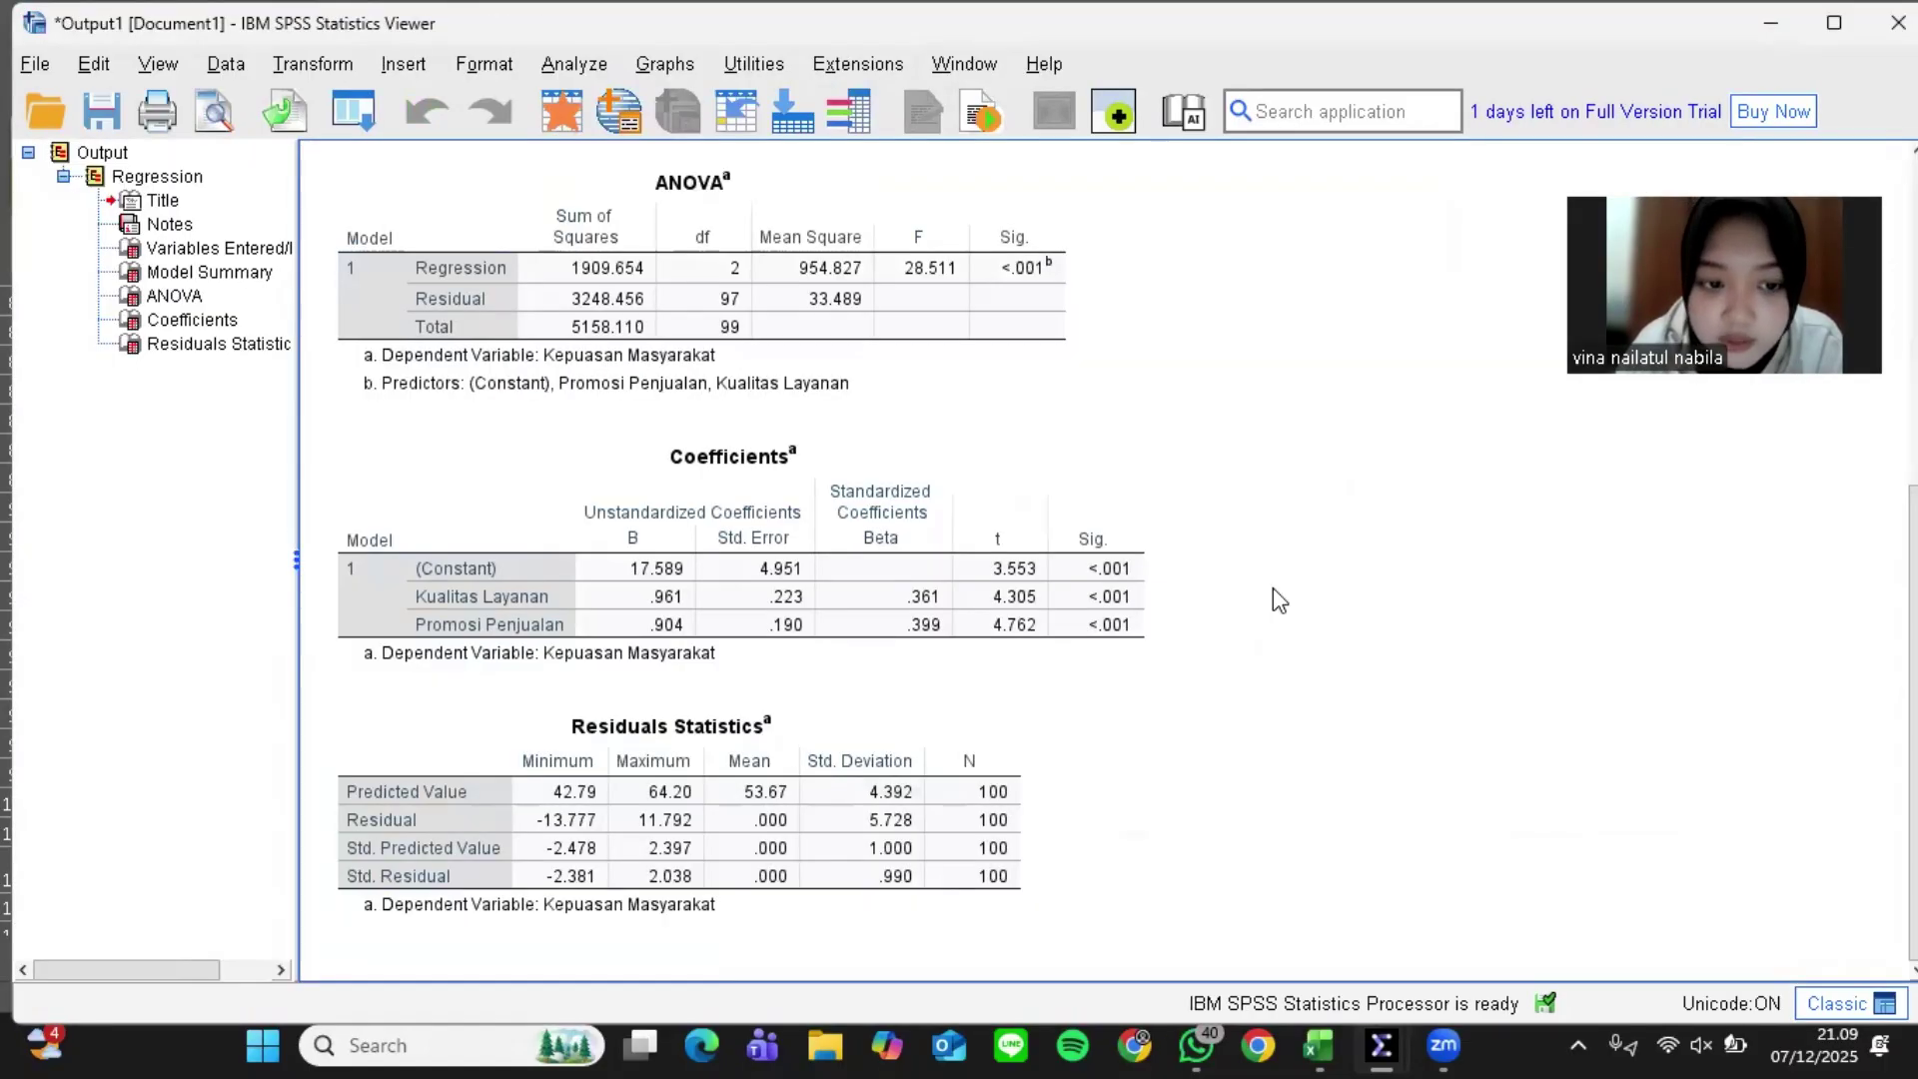
Set up another linear regression from the dataset, replacing Kepuasan Masyarakat with Abs_RES as the dependent variable
{"action": "left_click", "coordinate": [1785, 20]}
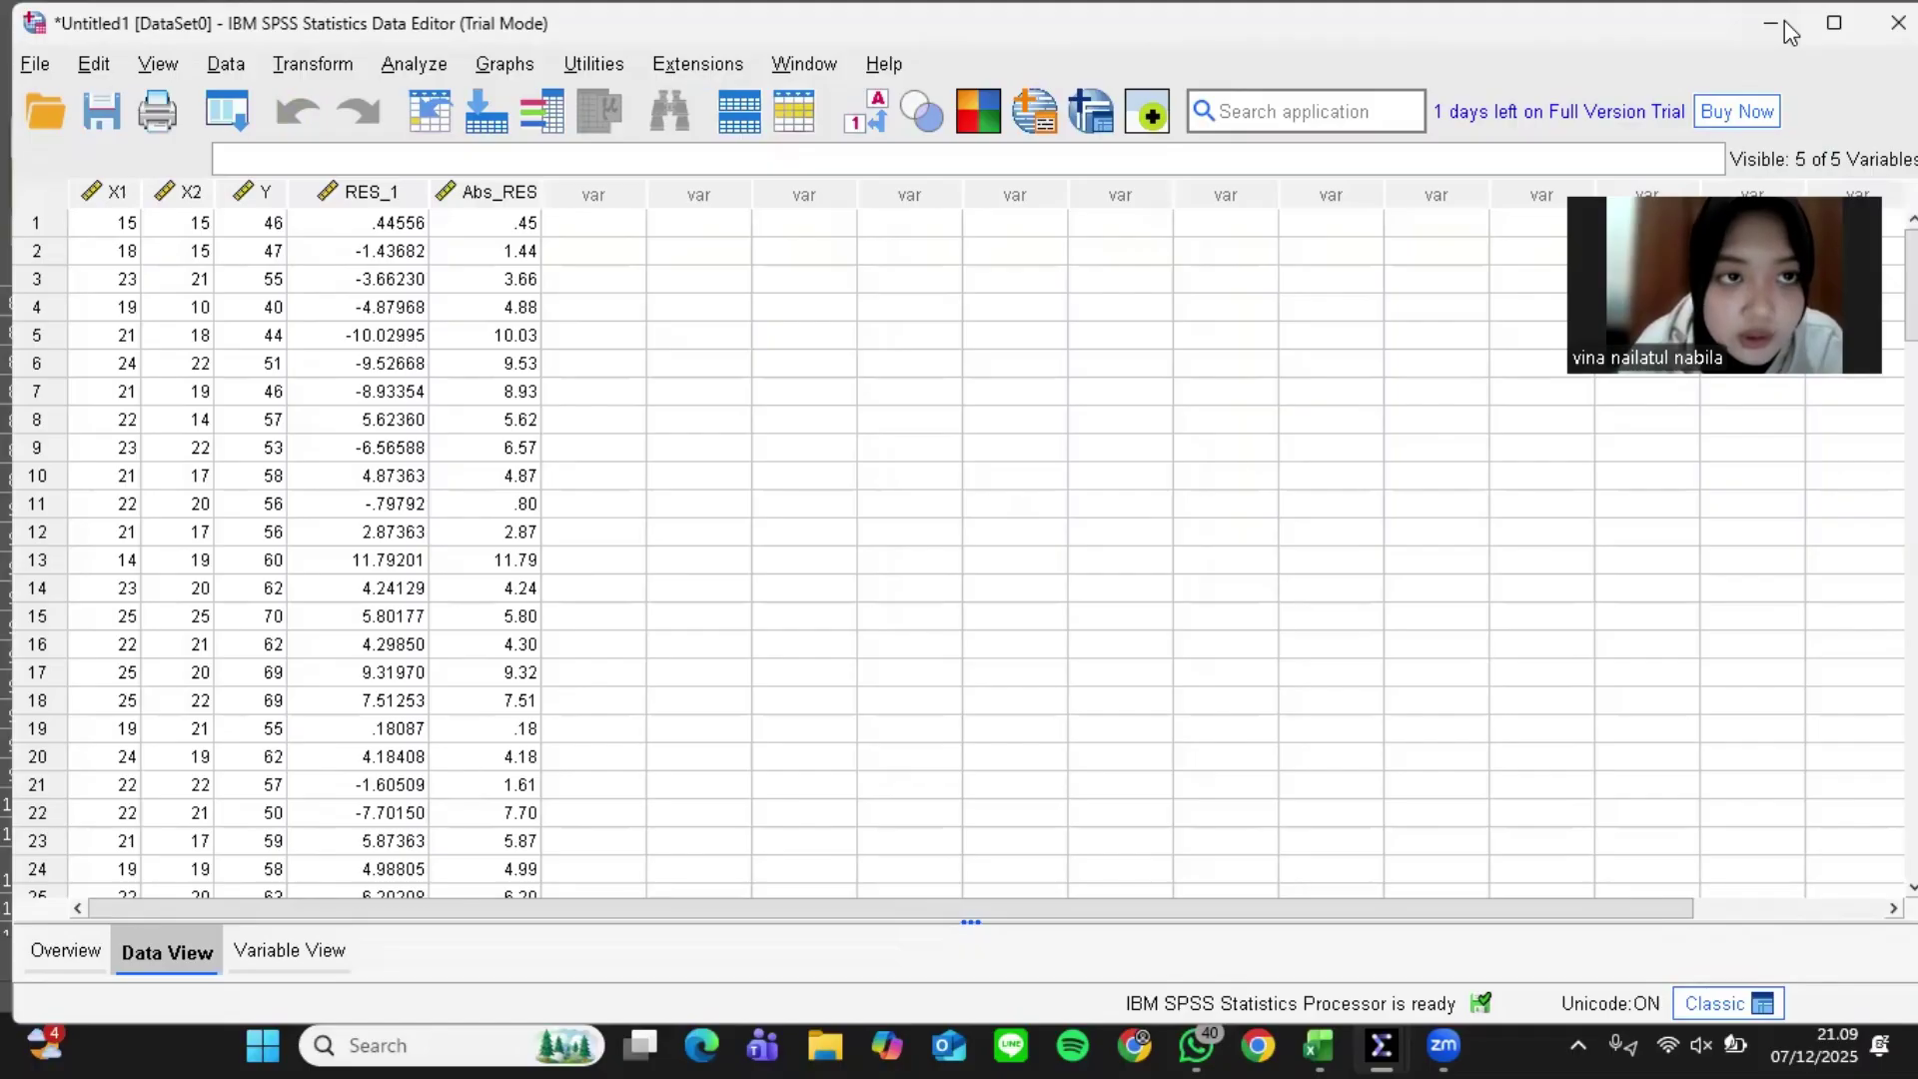
{"action": "left_click", "coordinate": [417, 64]}
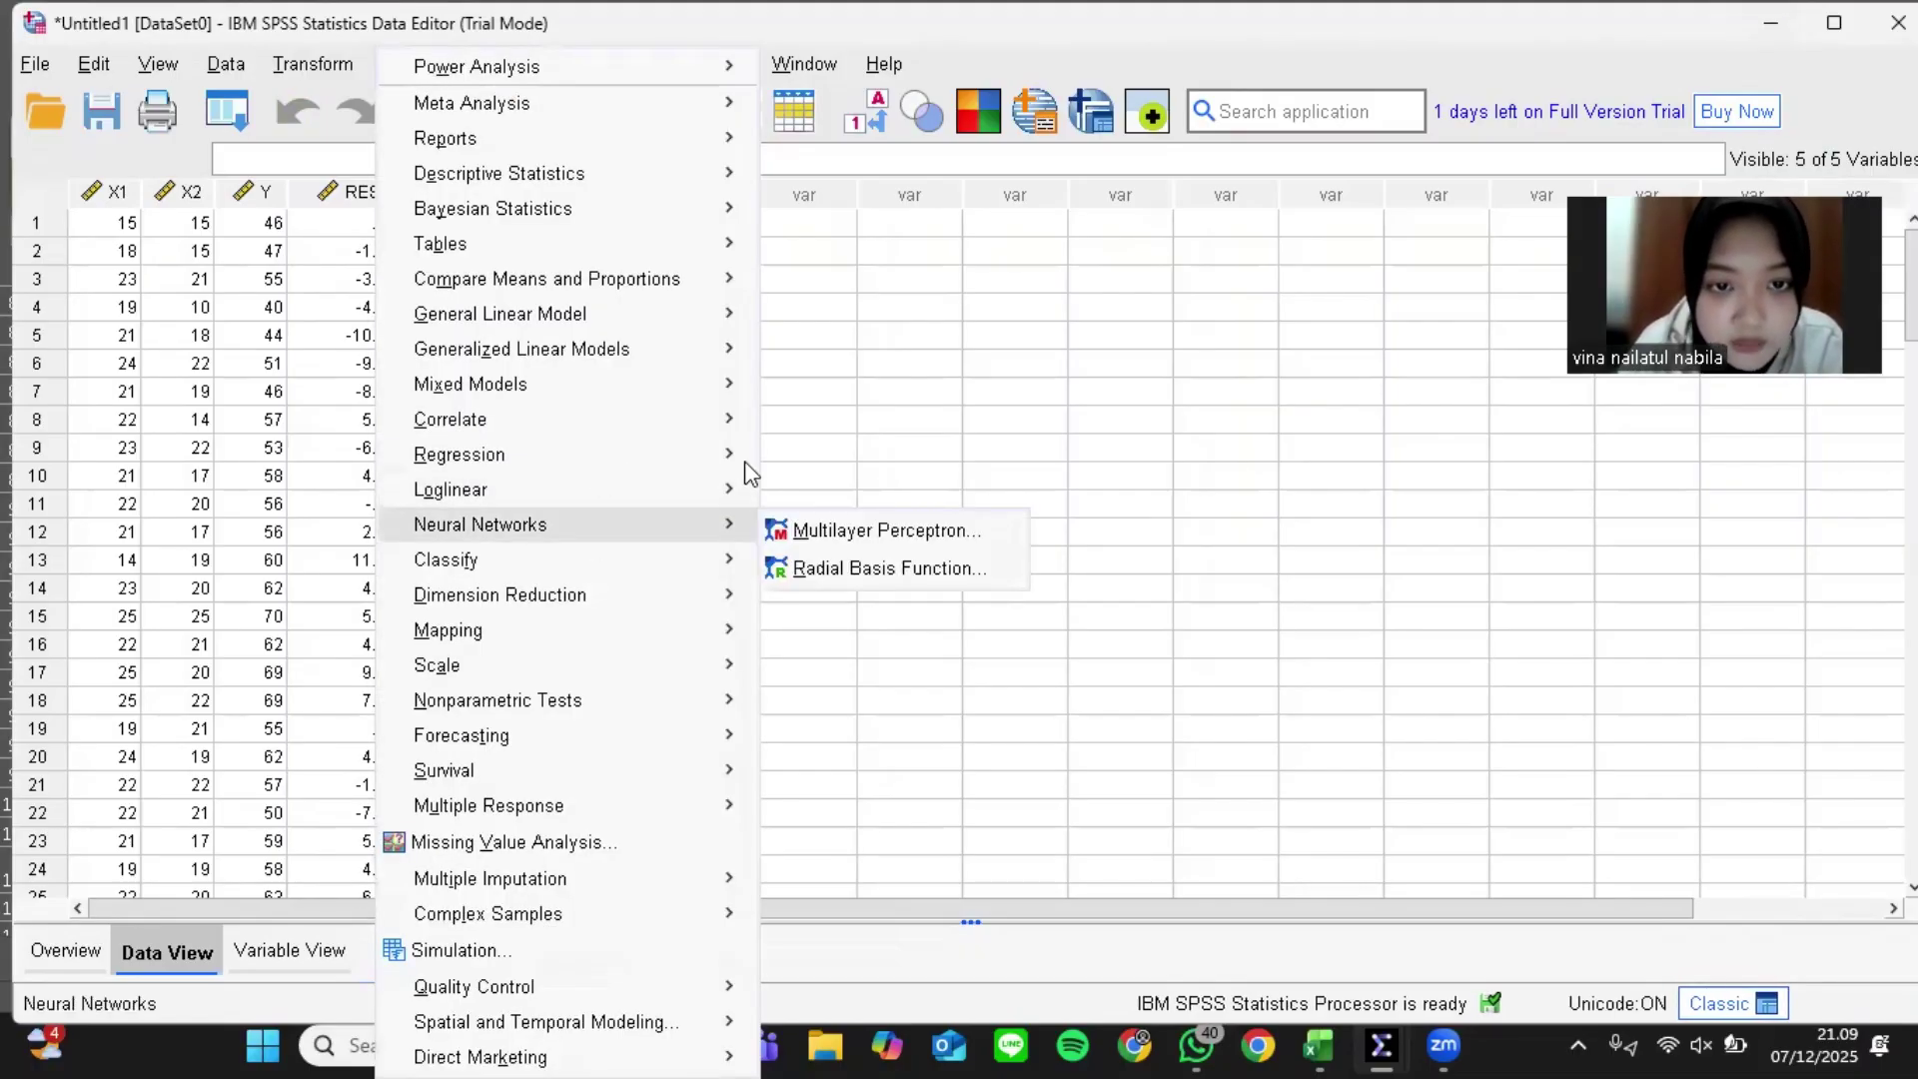
{"action": "mouse_move", "coordinate": [745, 458]}
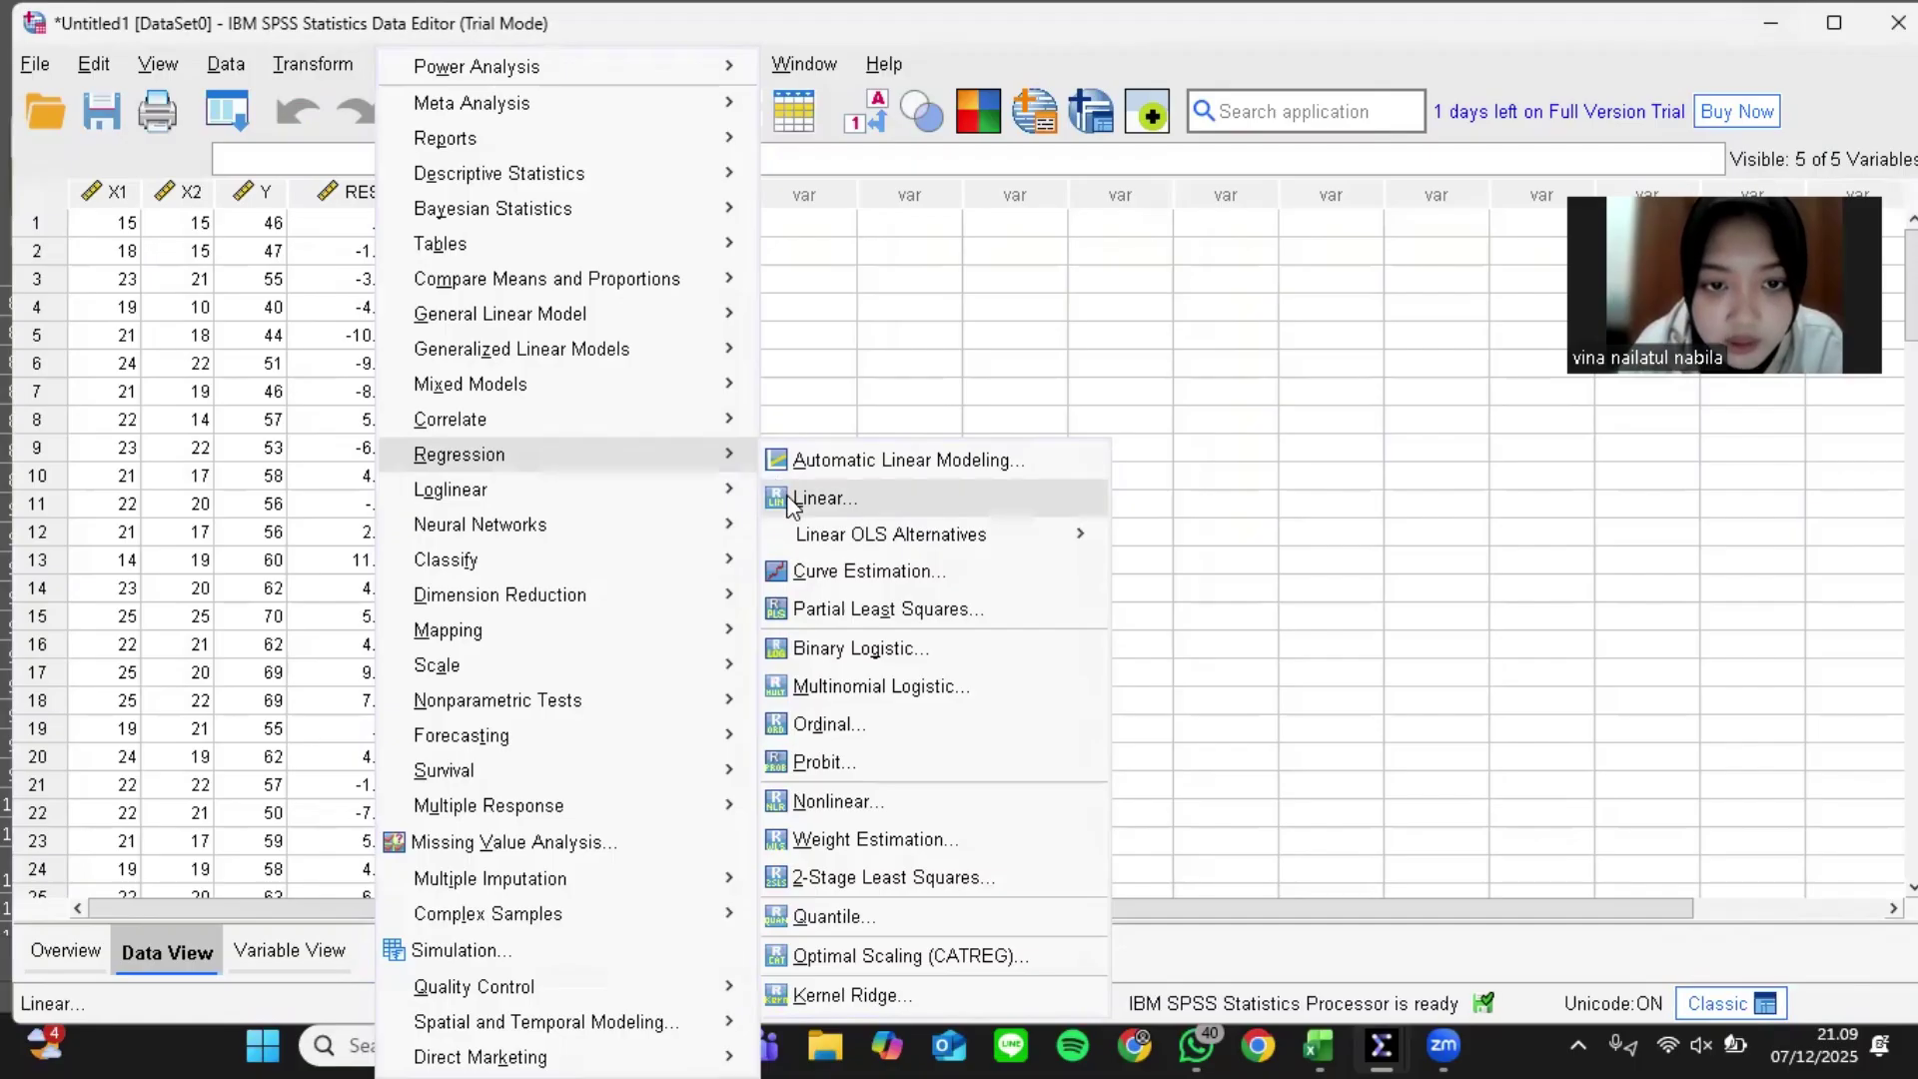
{"action": "left_click", "coordinate": [791, 499]}
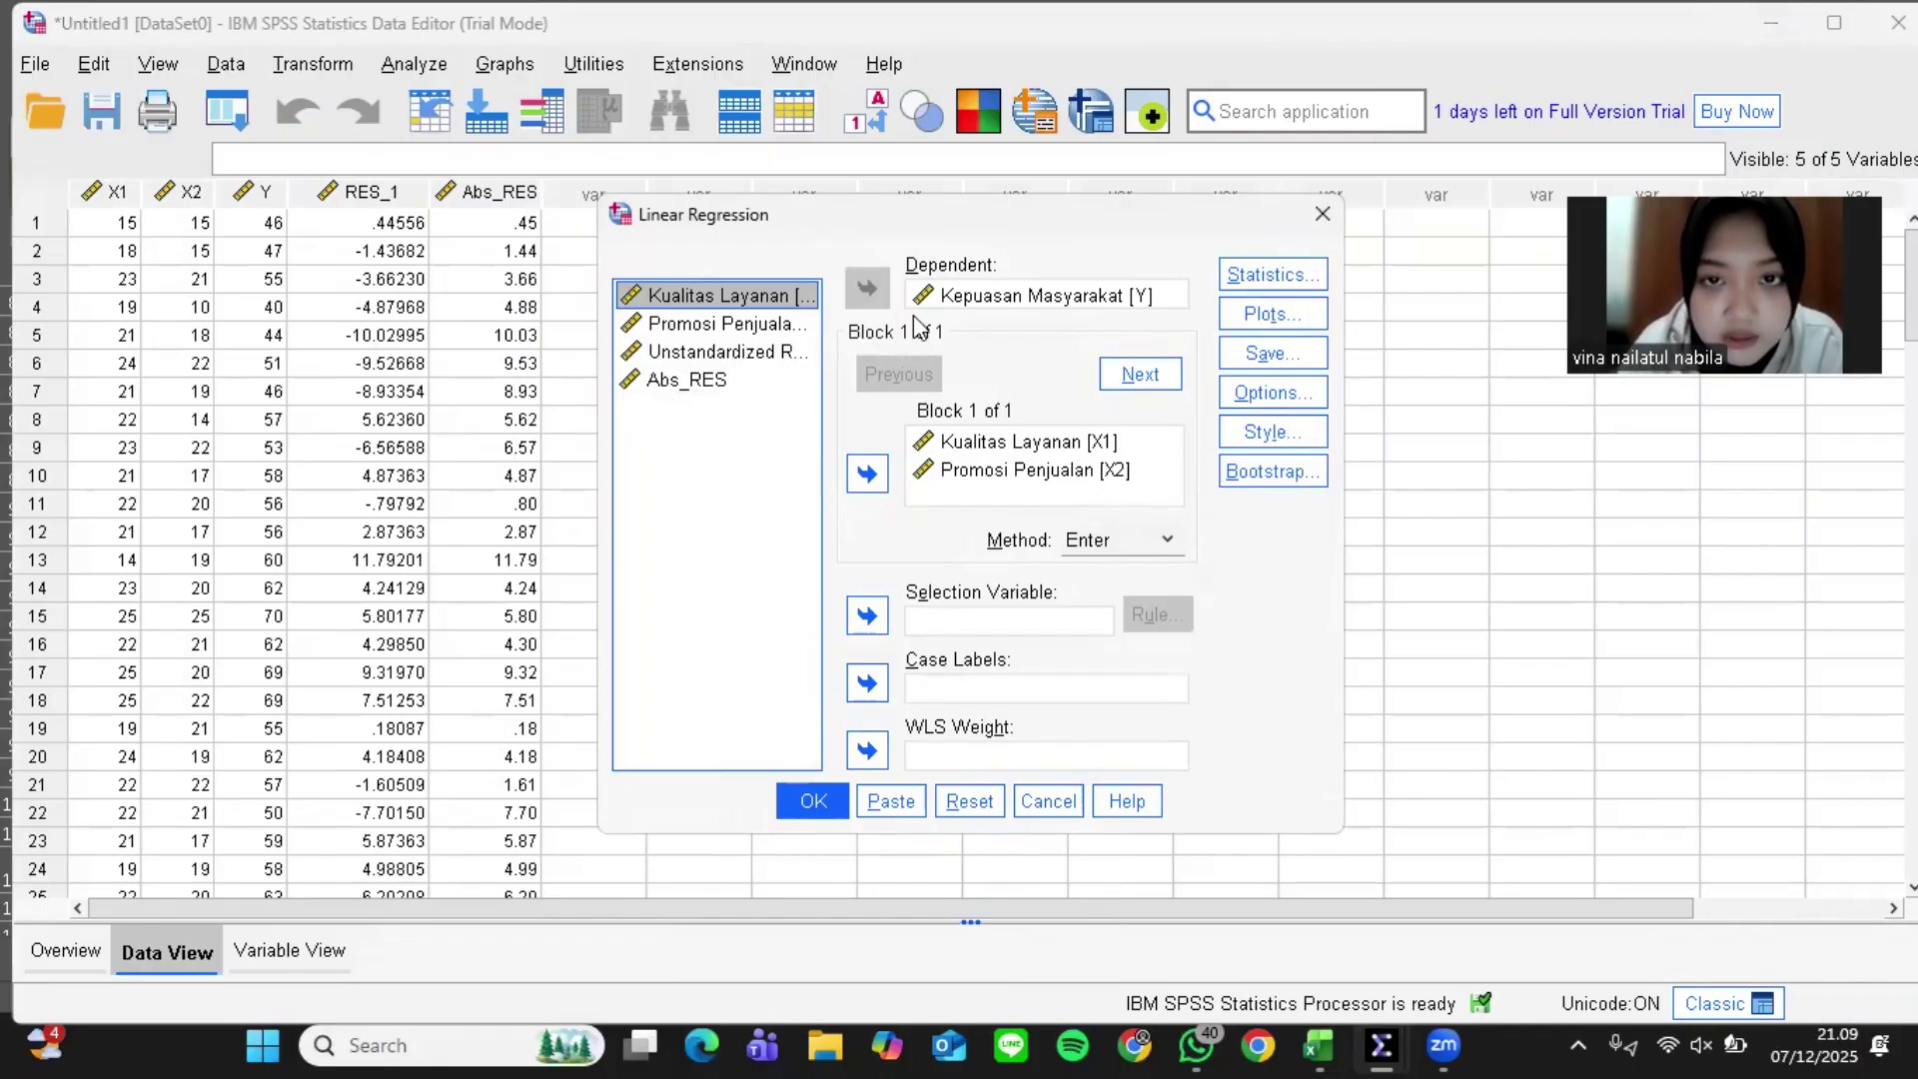
{"action": "left_click", "coordinate": [986, 300]}
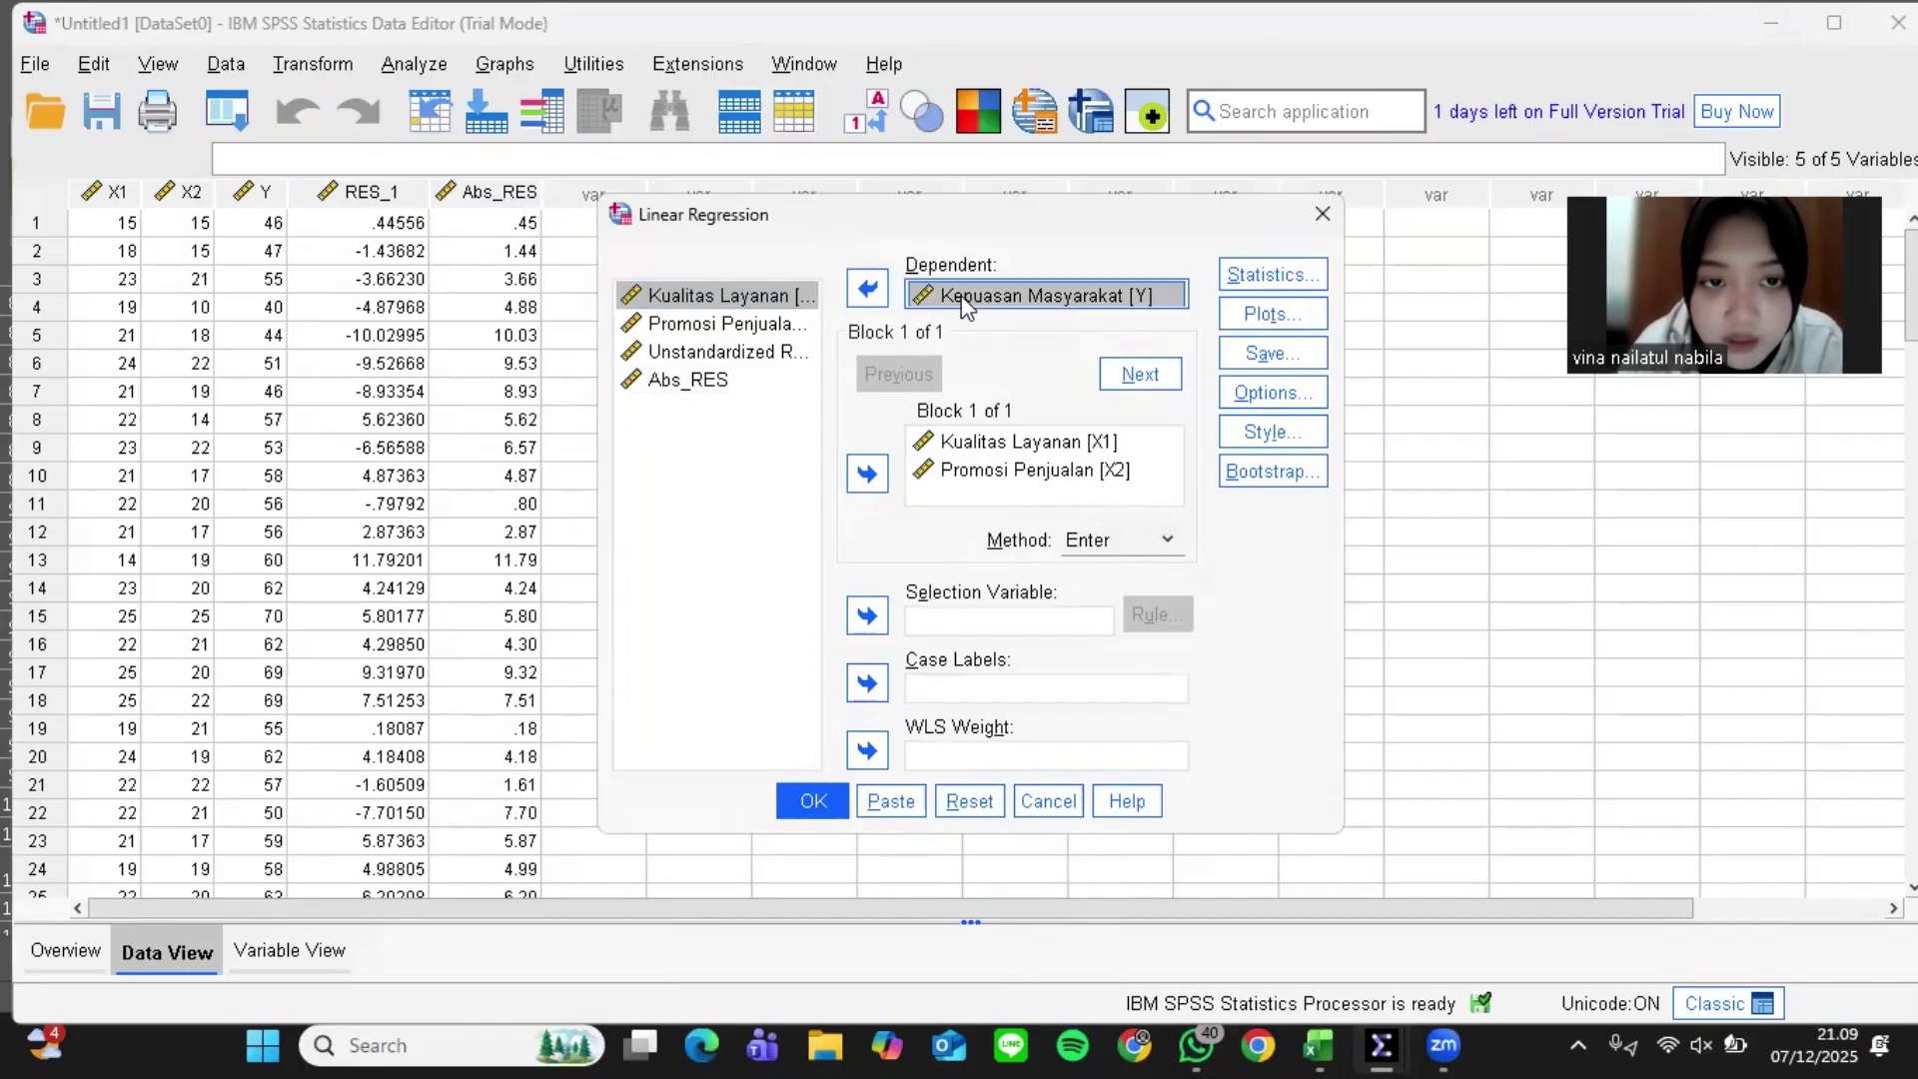
{"action": "left_click", "coordinate": [869, 291]}
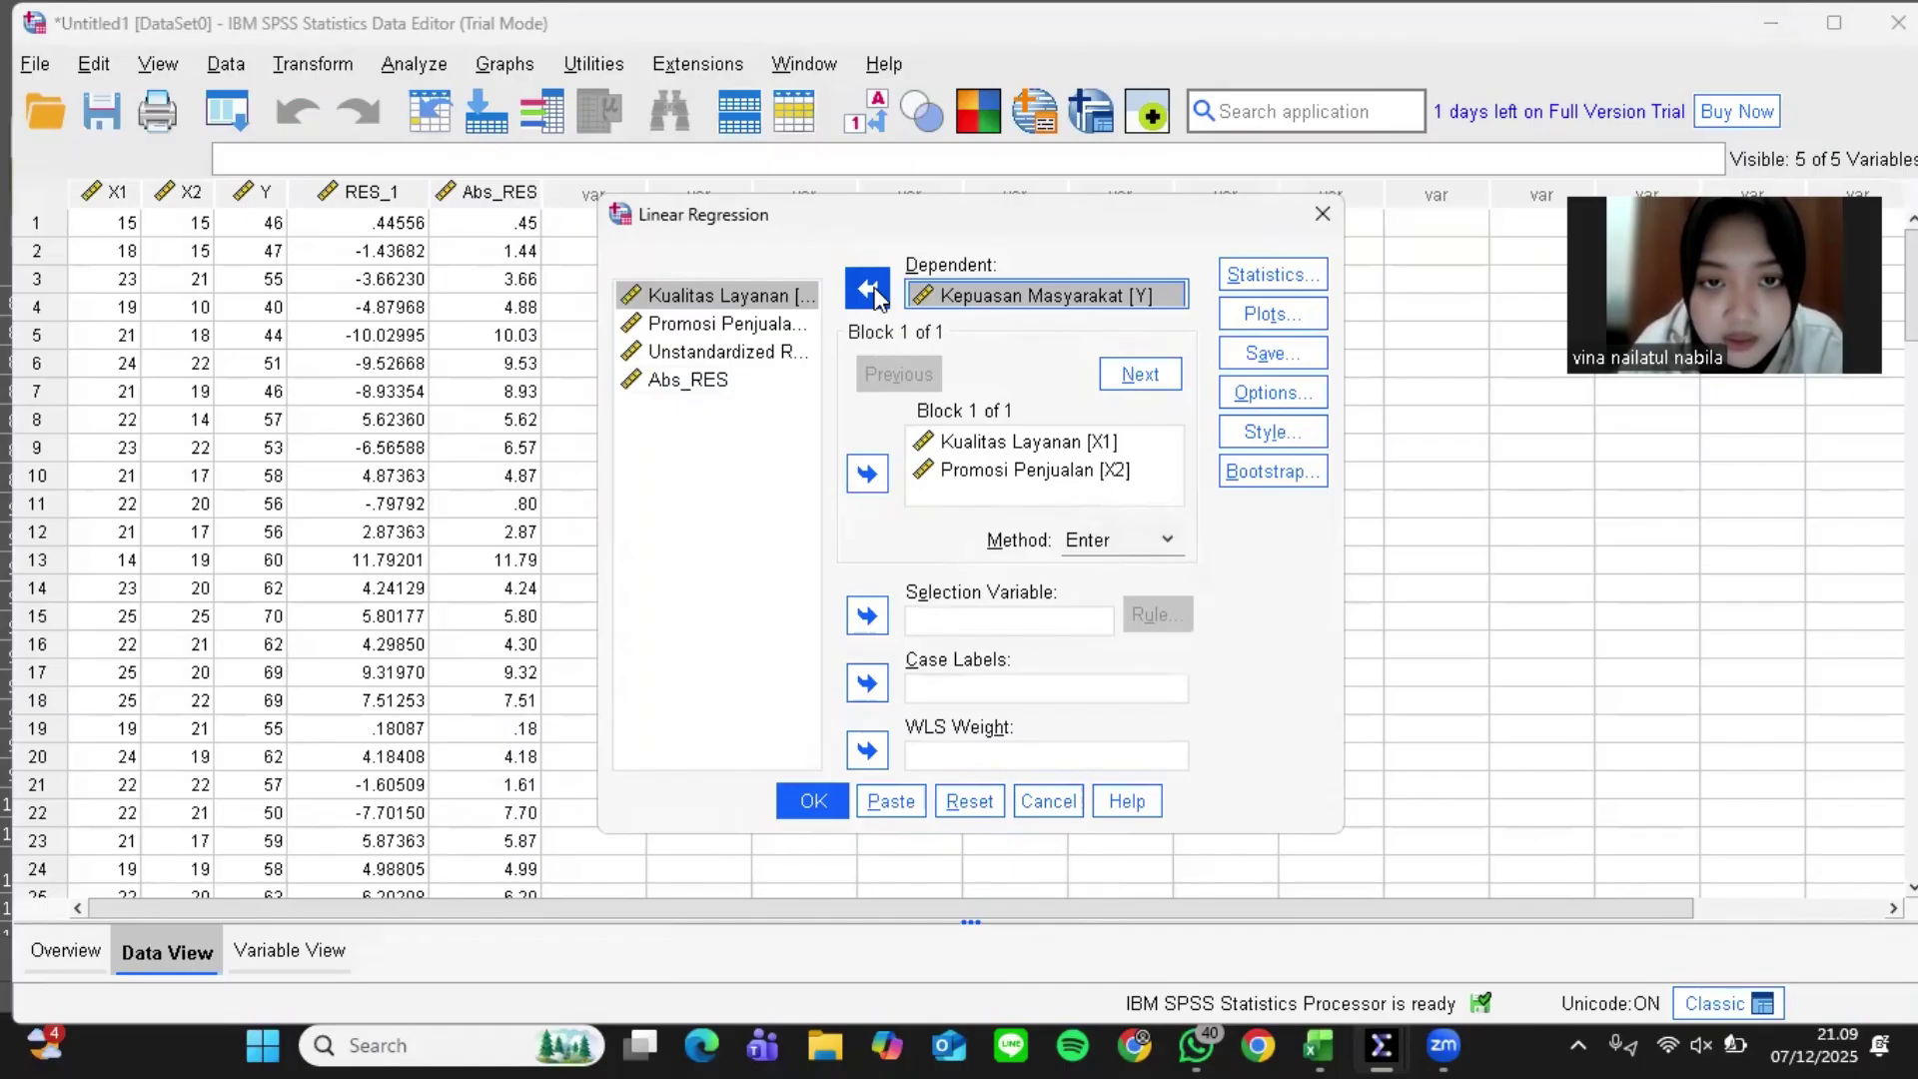
{"action": "left_click", "coordinate": [869, 290]}
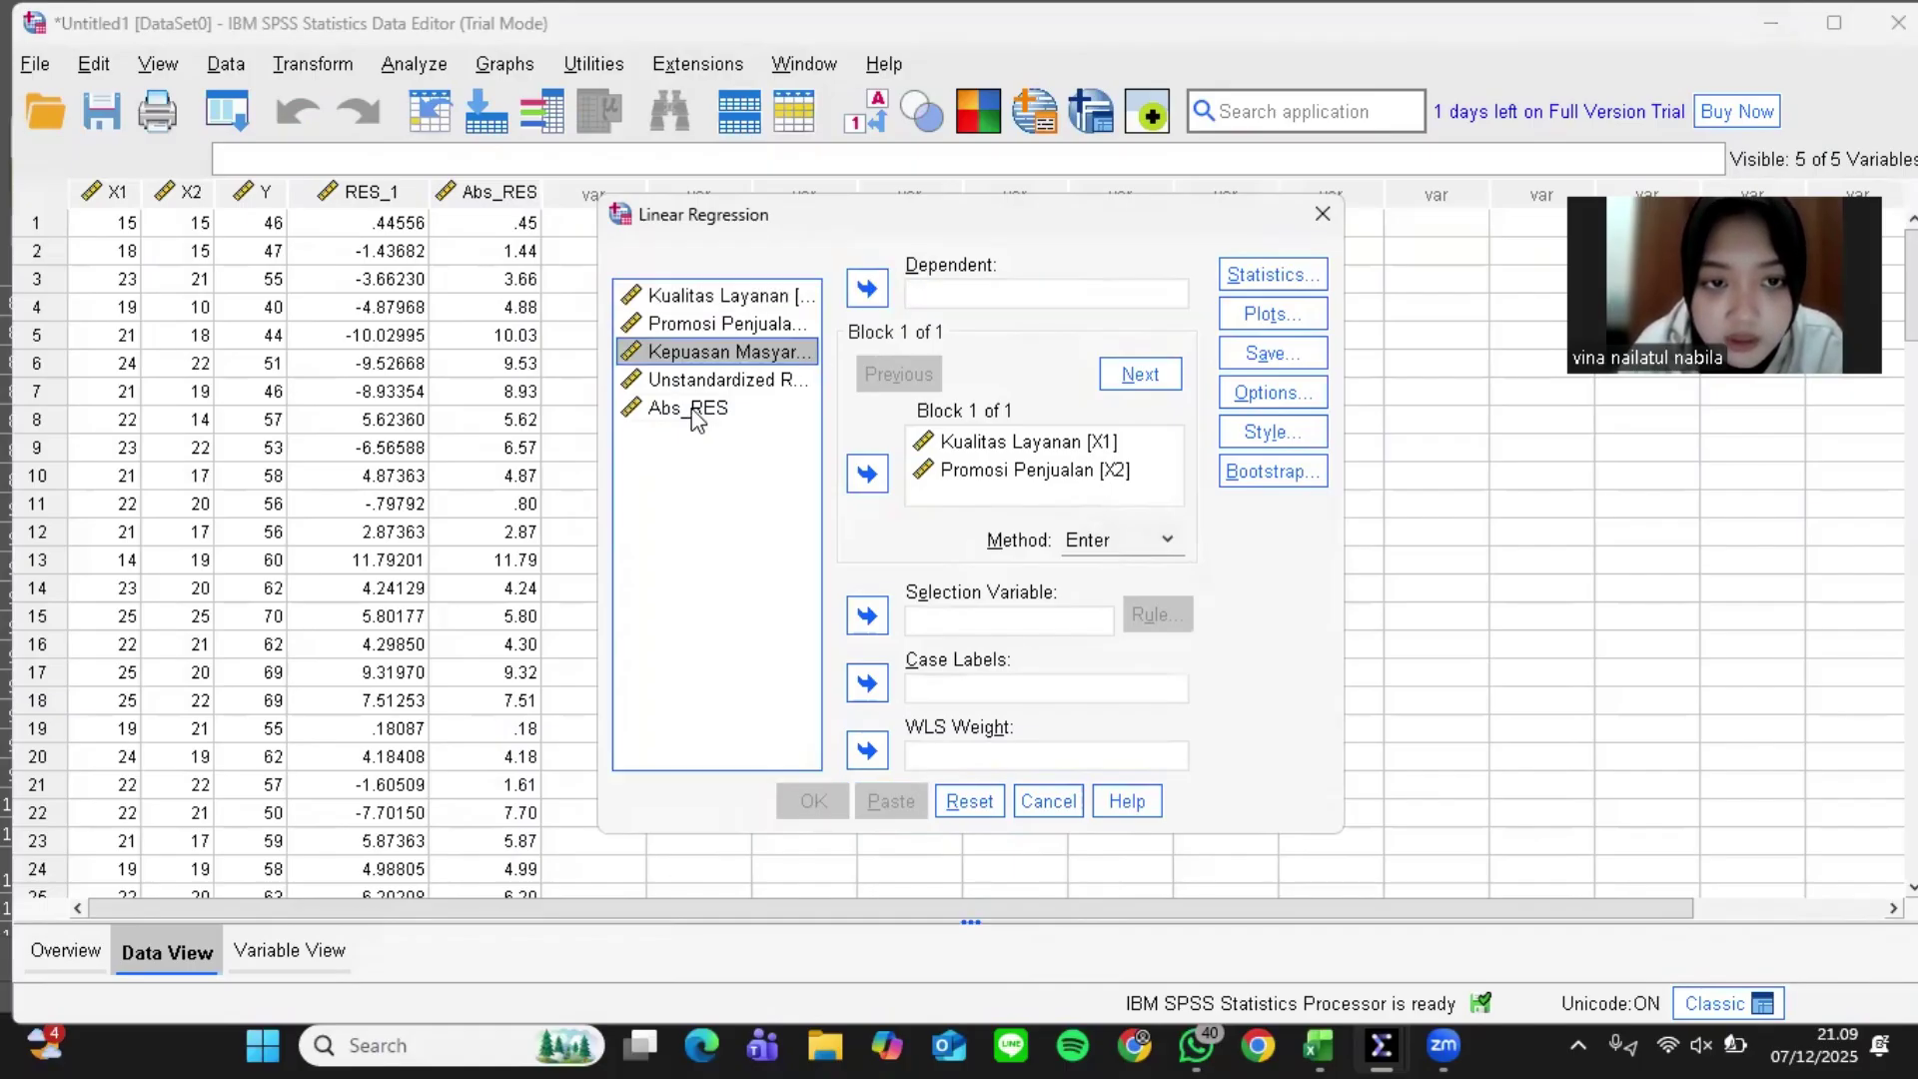
{"action": "left_click", "coordinate": [696, 412]}
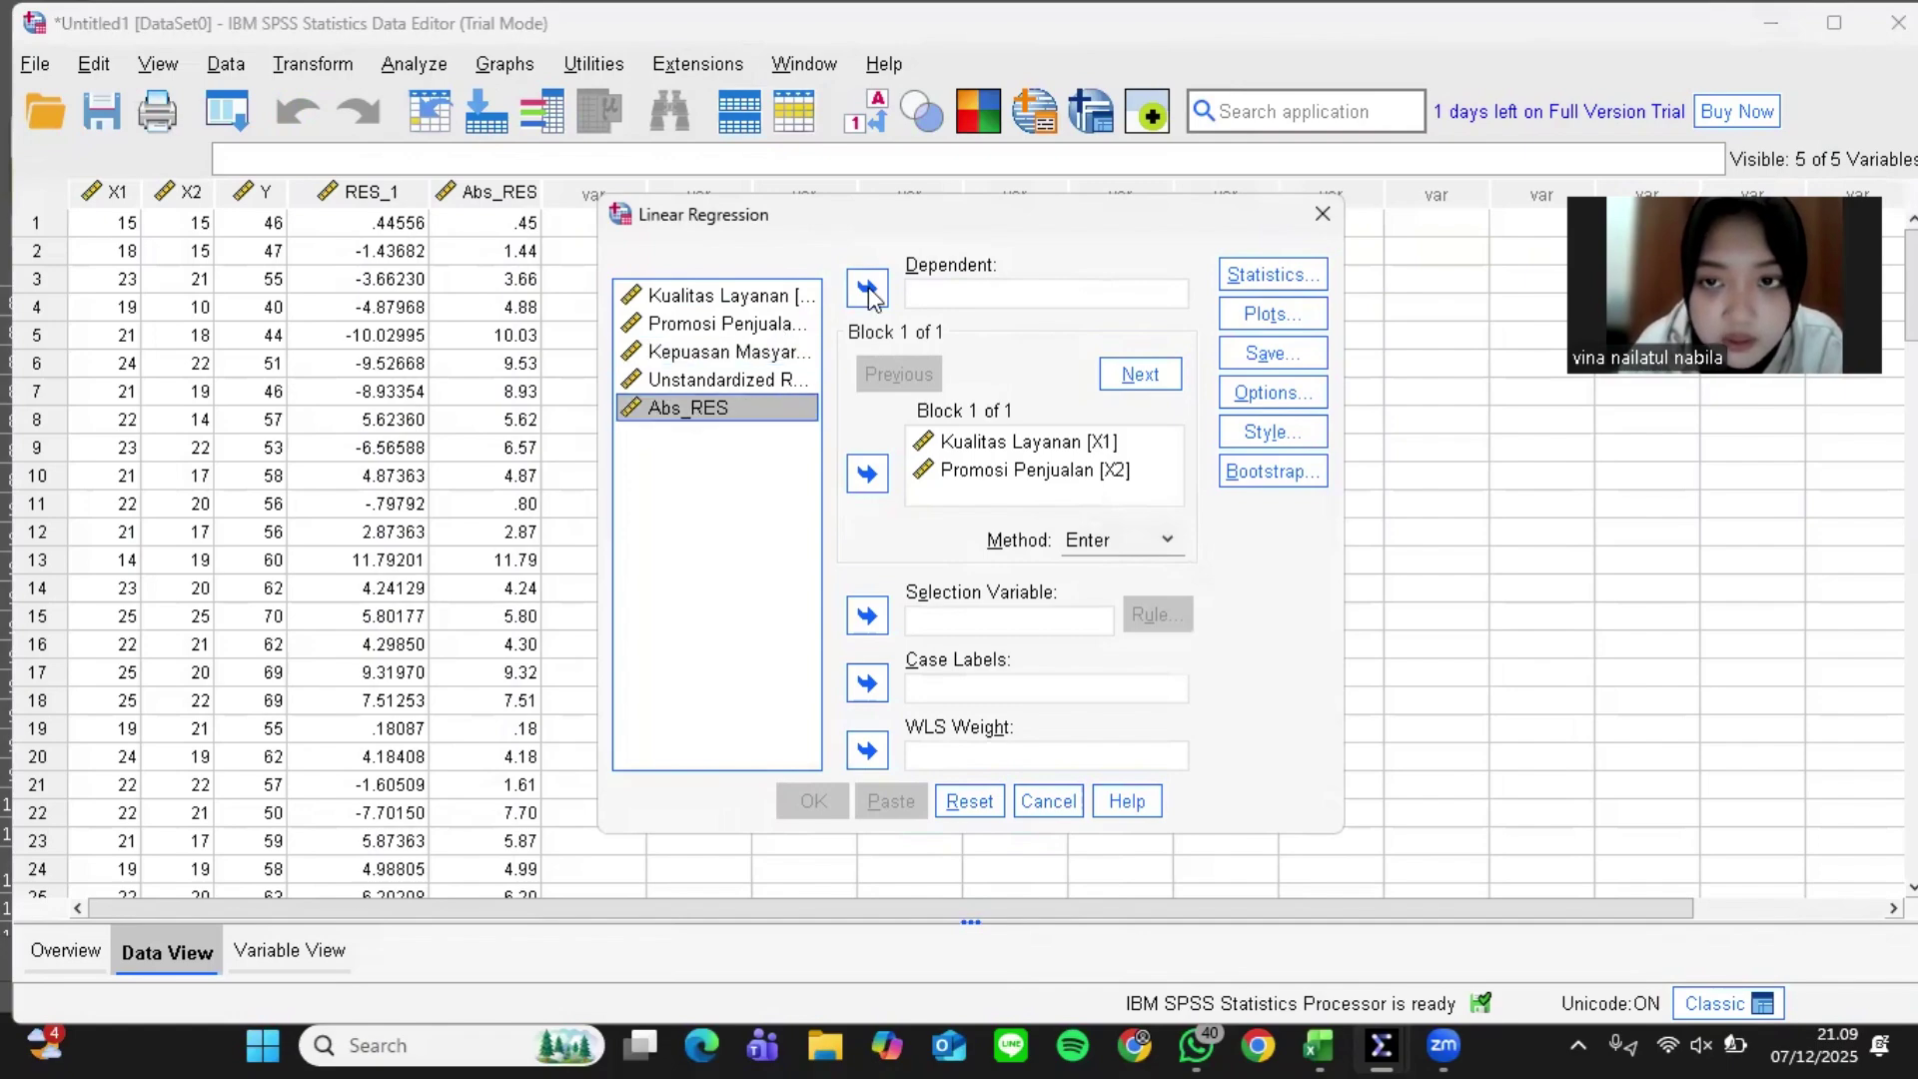
{"action": "left_click", "coordinate": [868, 290]}
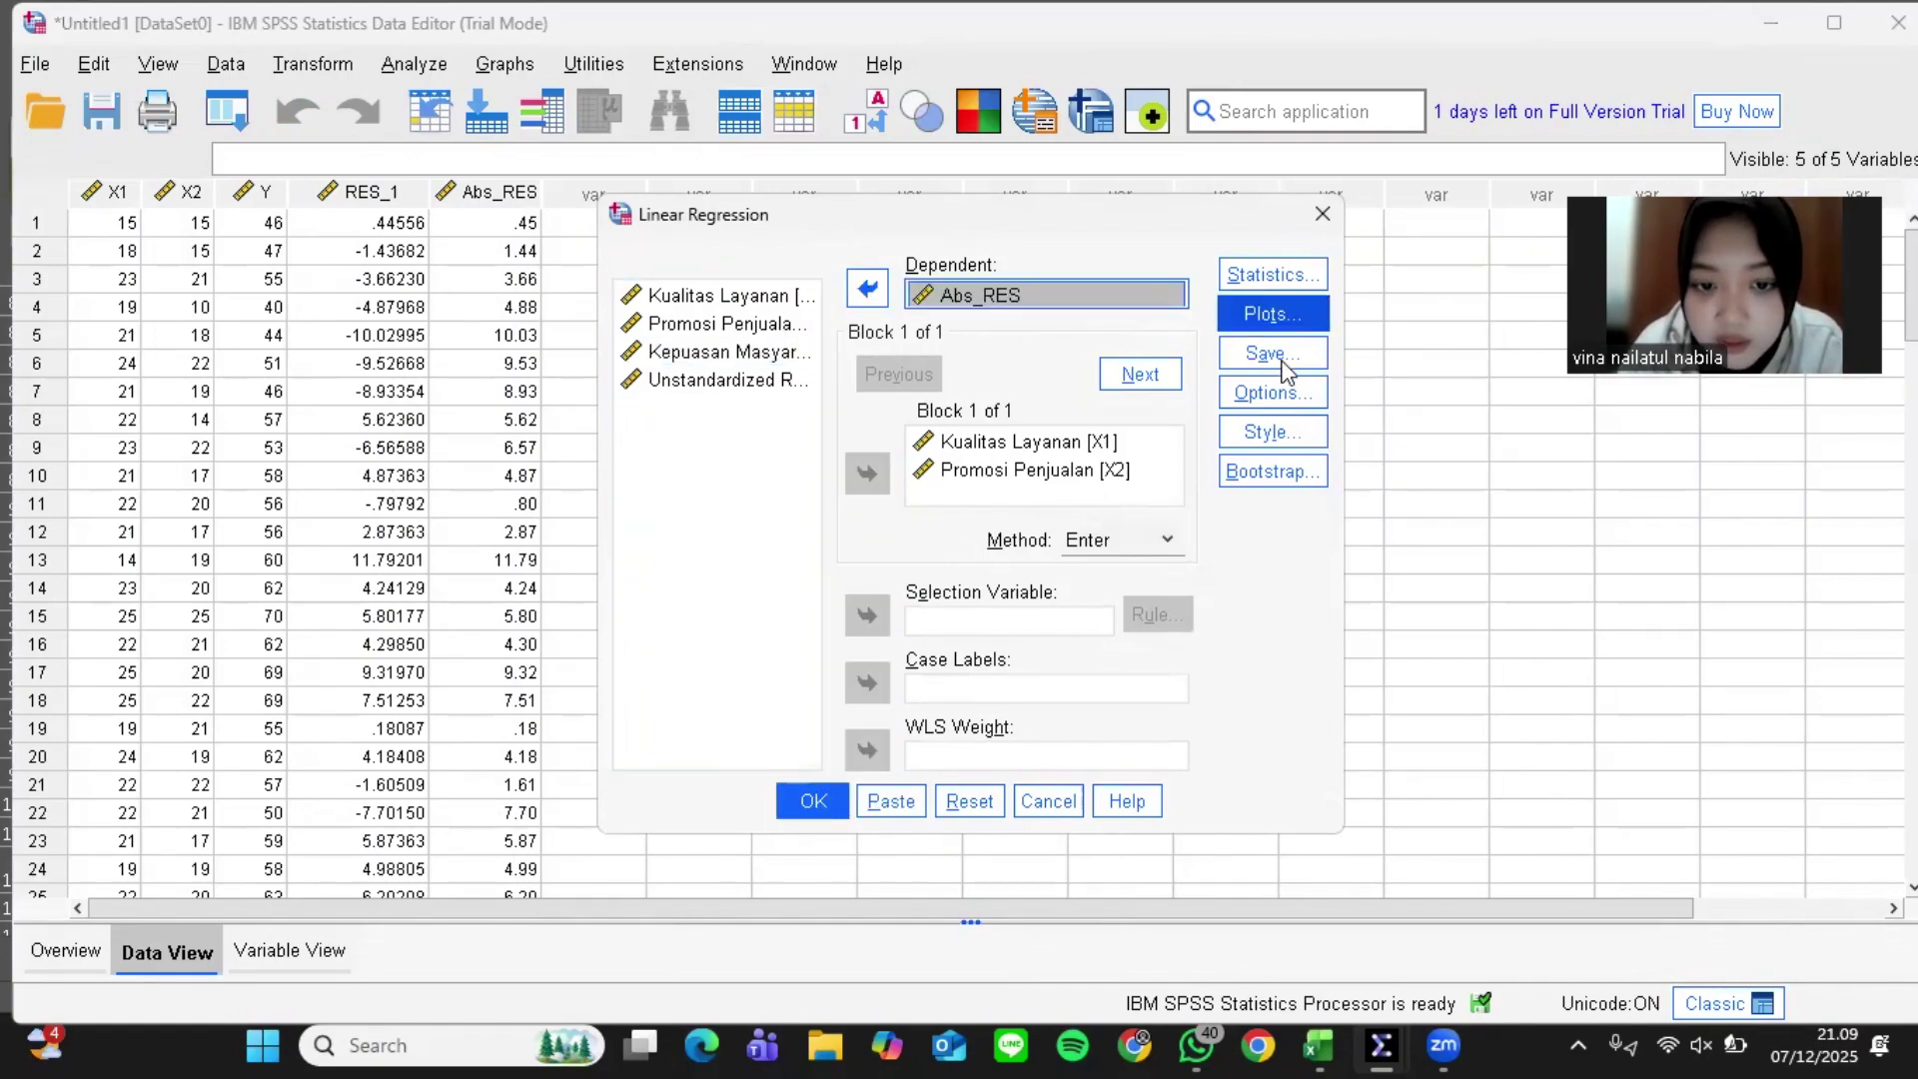
Turn off saving of unstandardized residuals for the Abs_RES regression and run the analysis
{"action": "left_click", "coordinate": [1283, 365]}
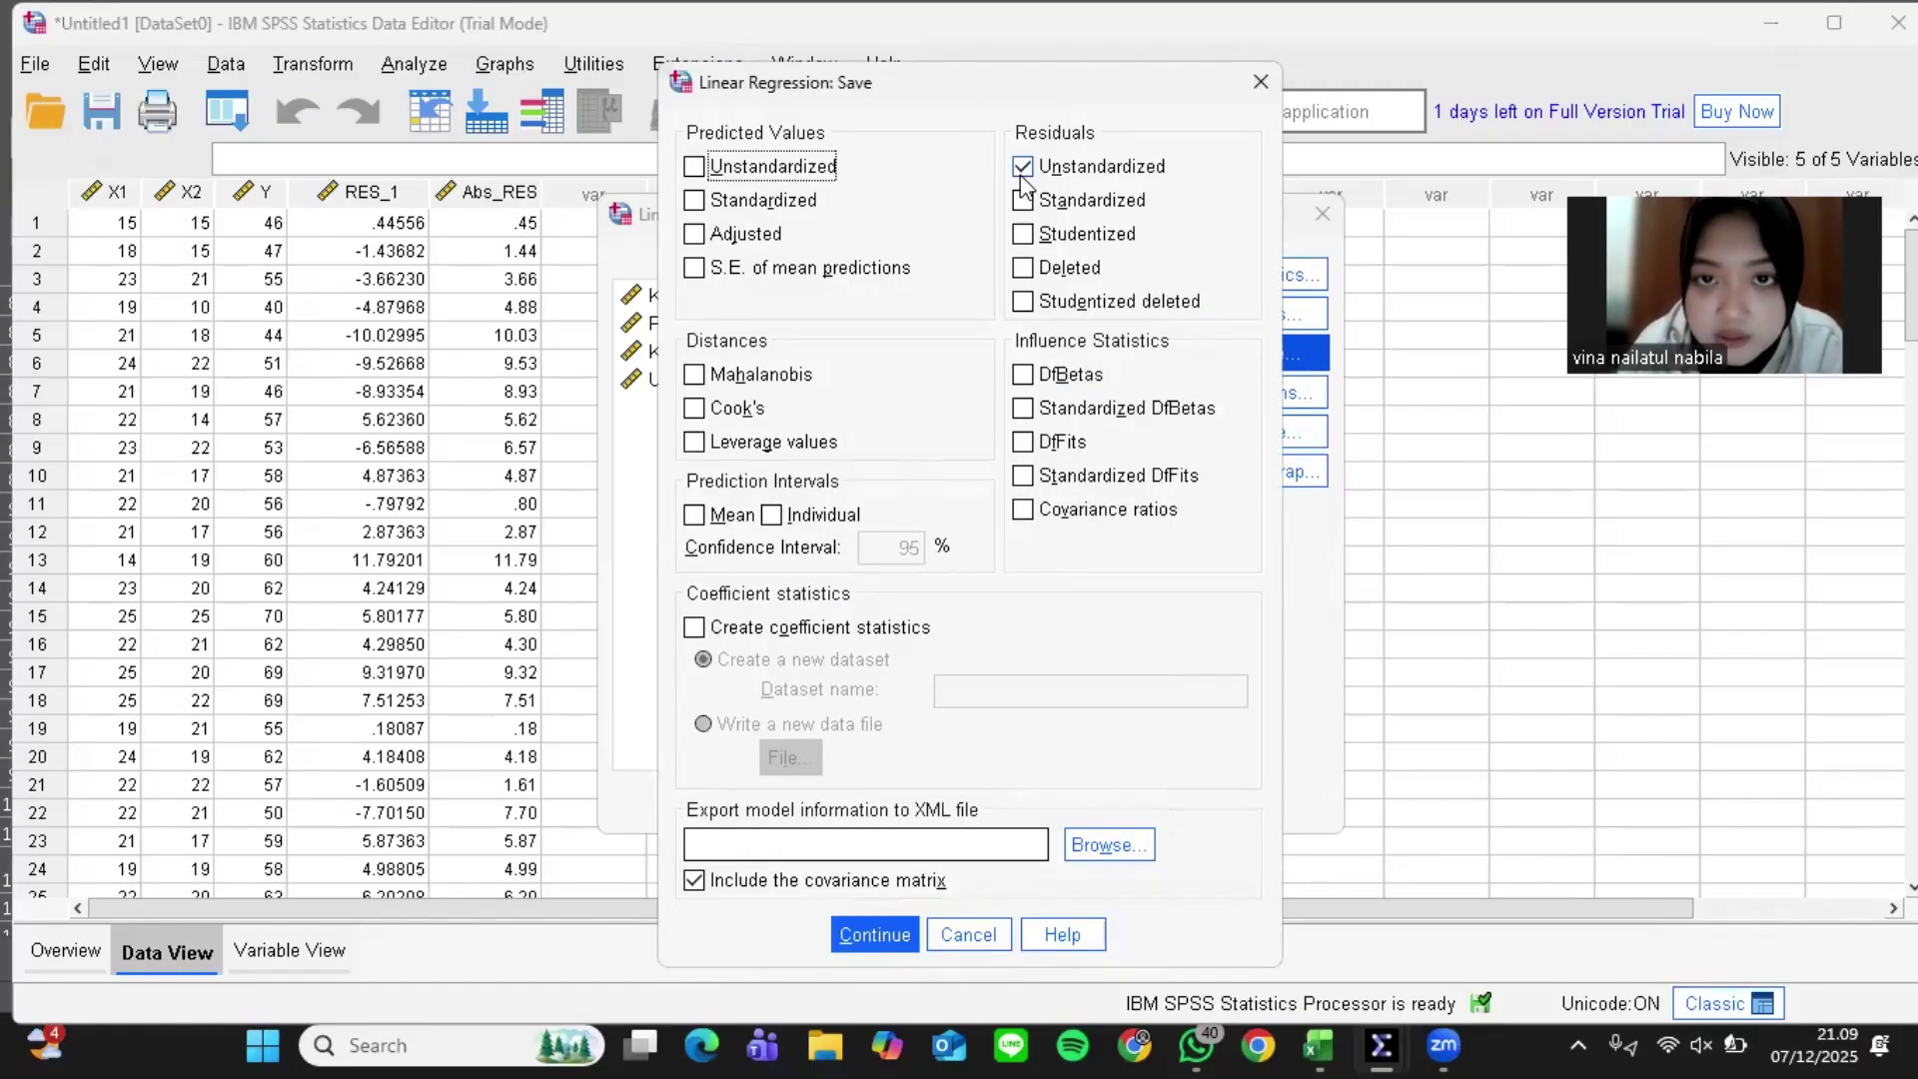
{"action": "left_click", "coordinate": [1022, 175]}
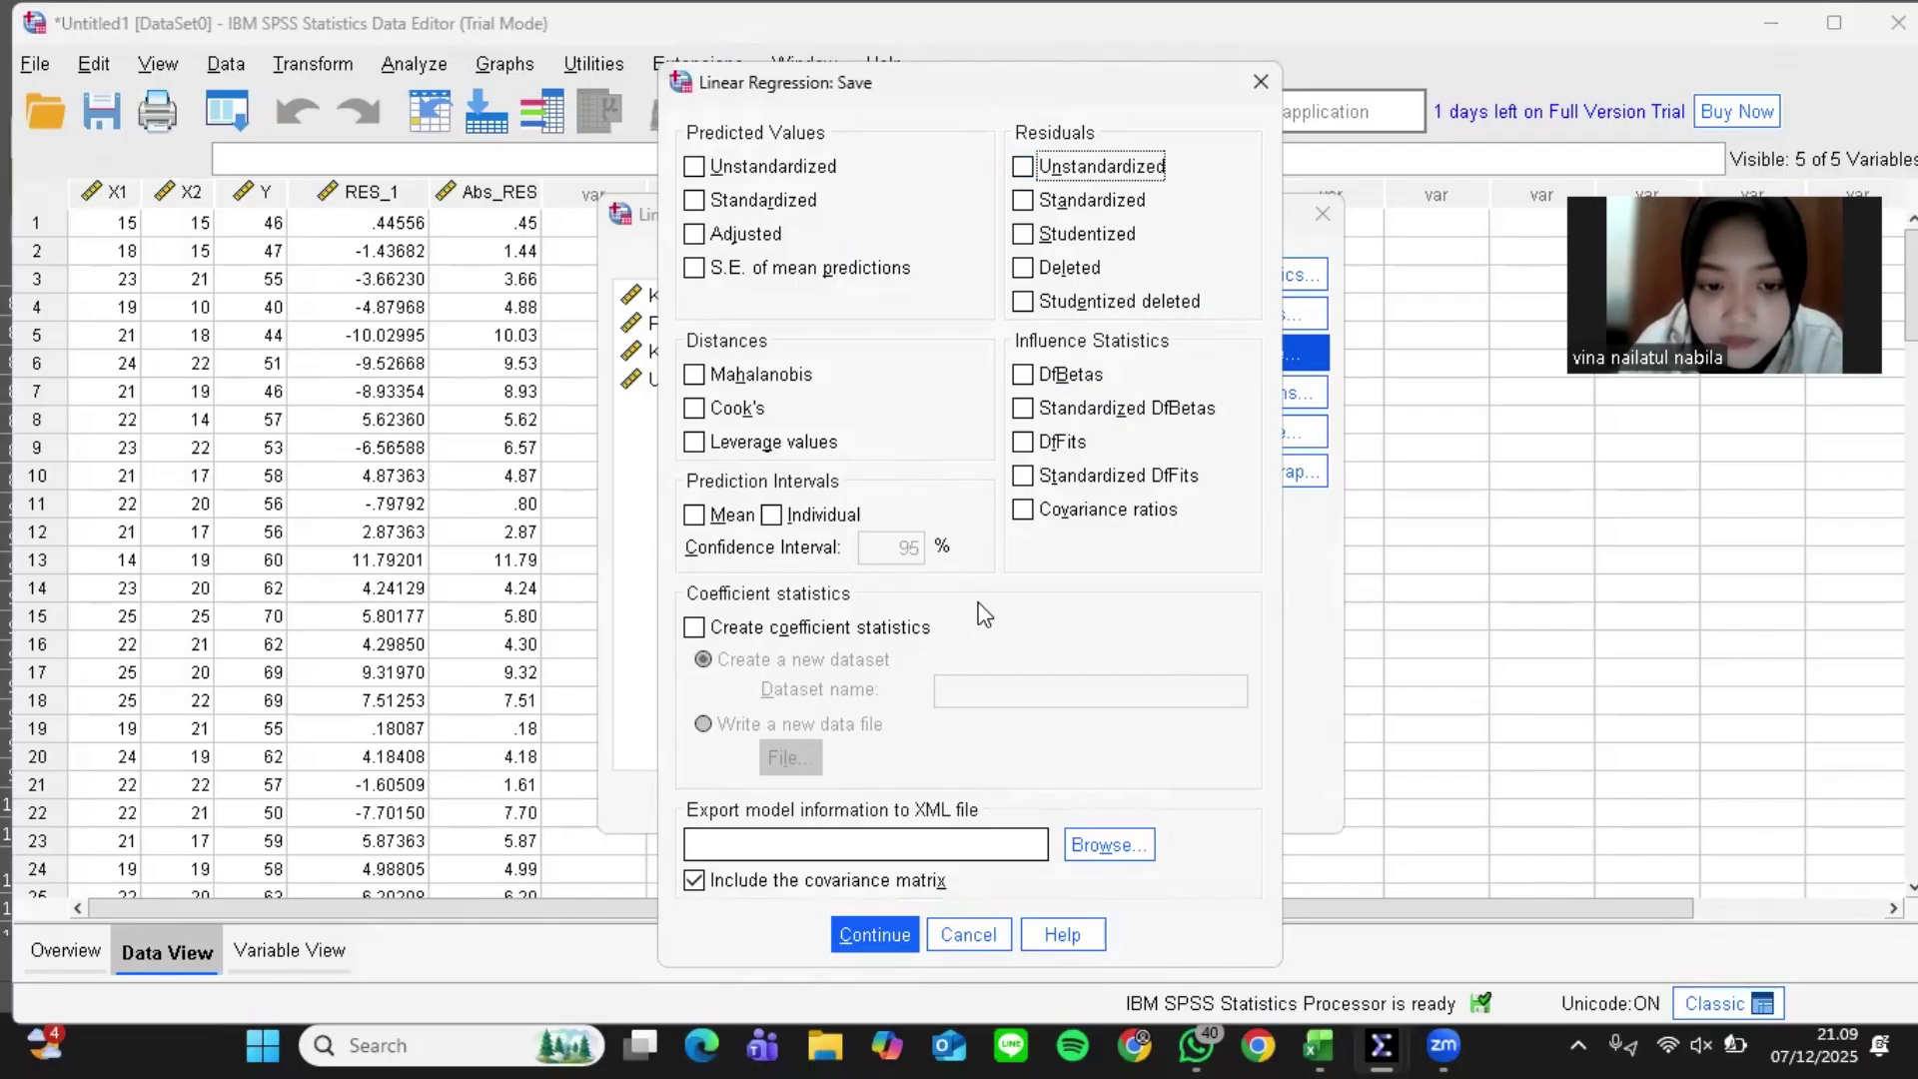
{"action": "left_click", "coordinate": [878, 931]}
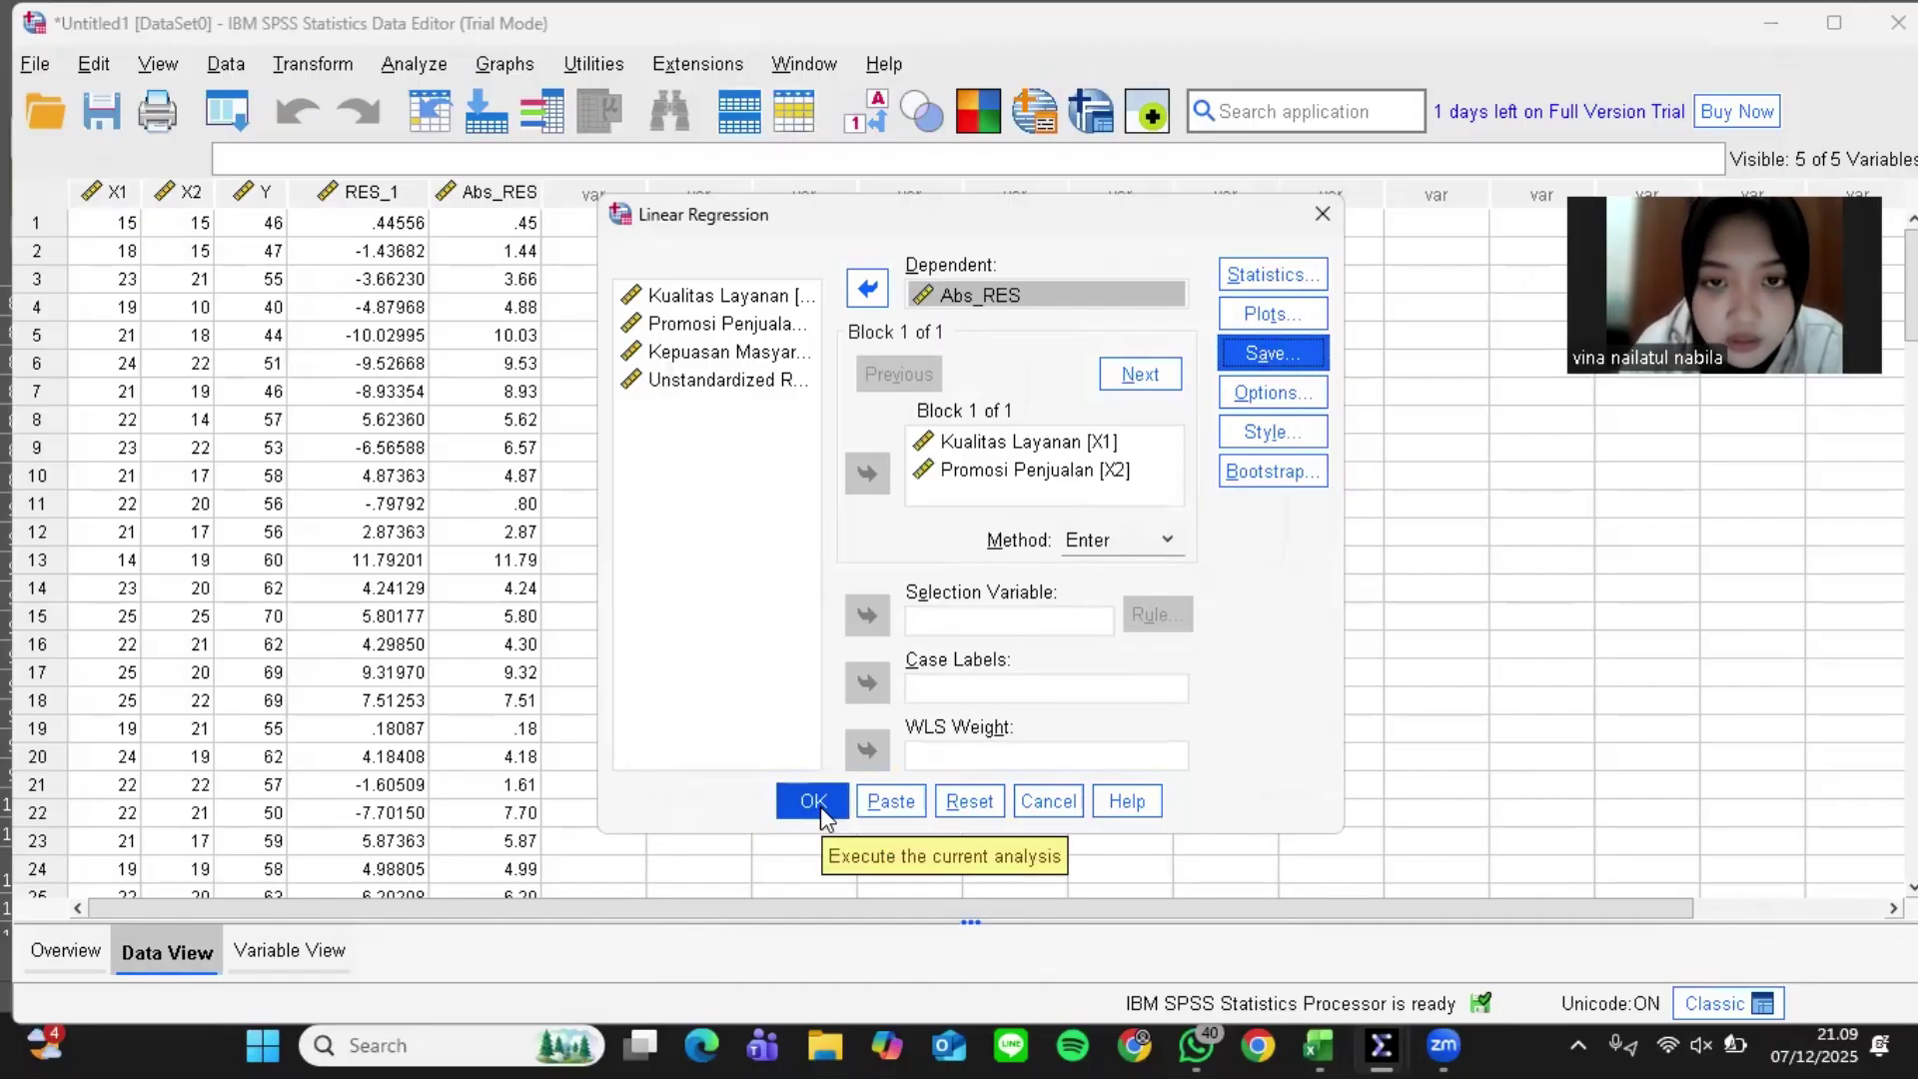
{"action": "left_click", "coordinate": [817, 804]}
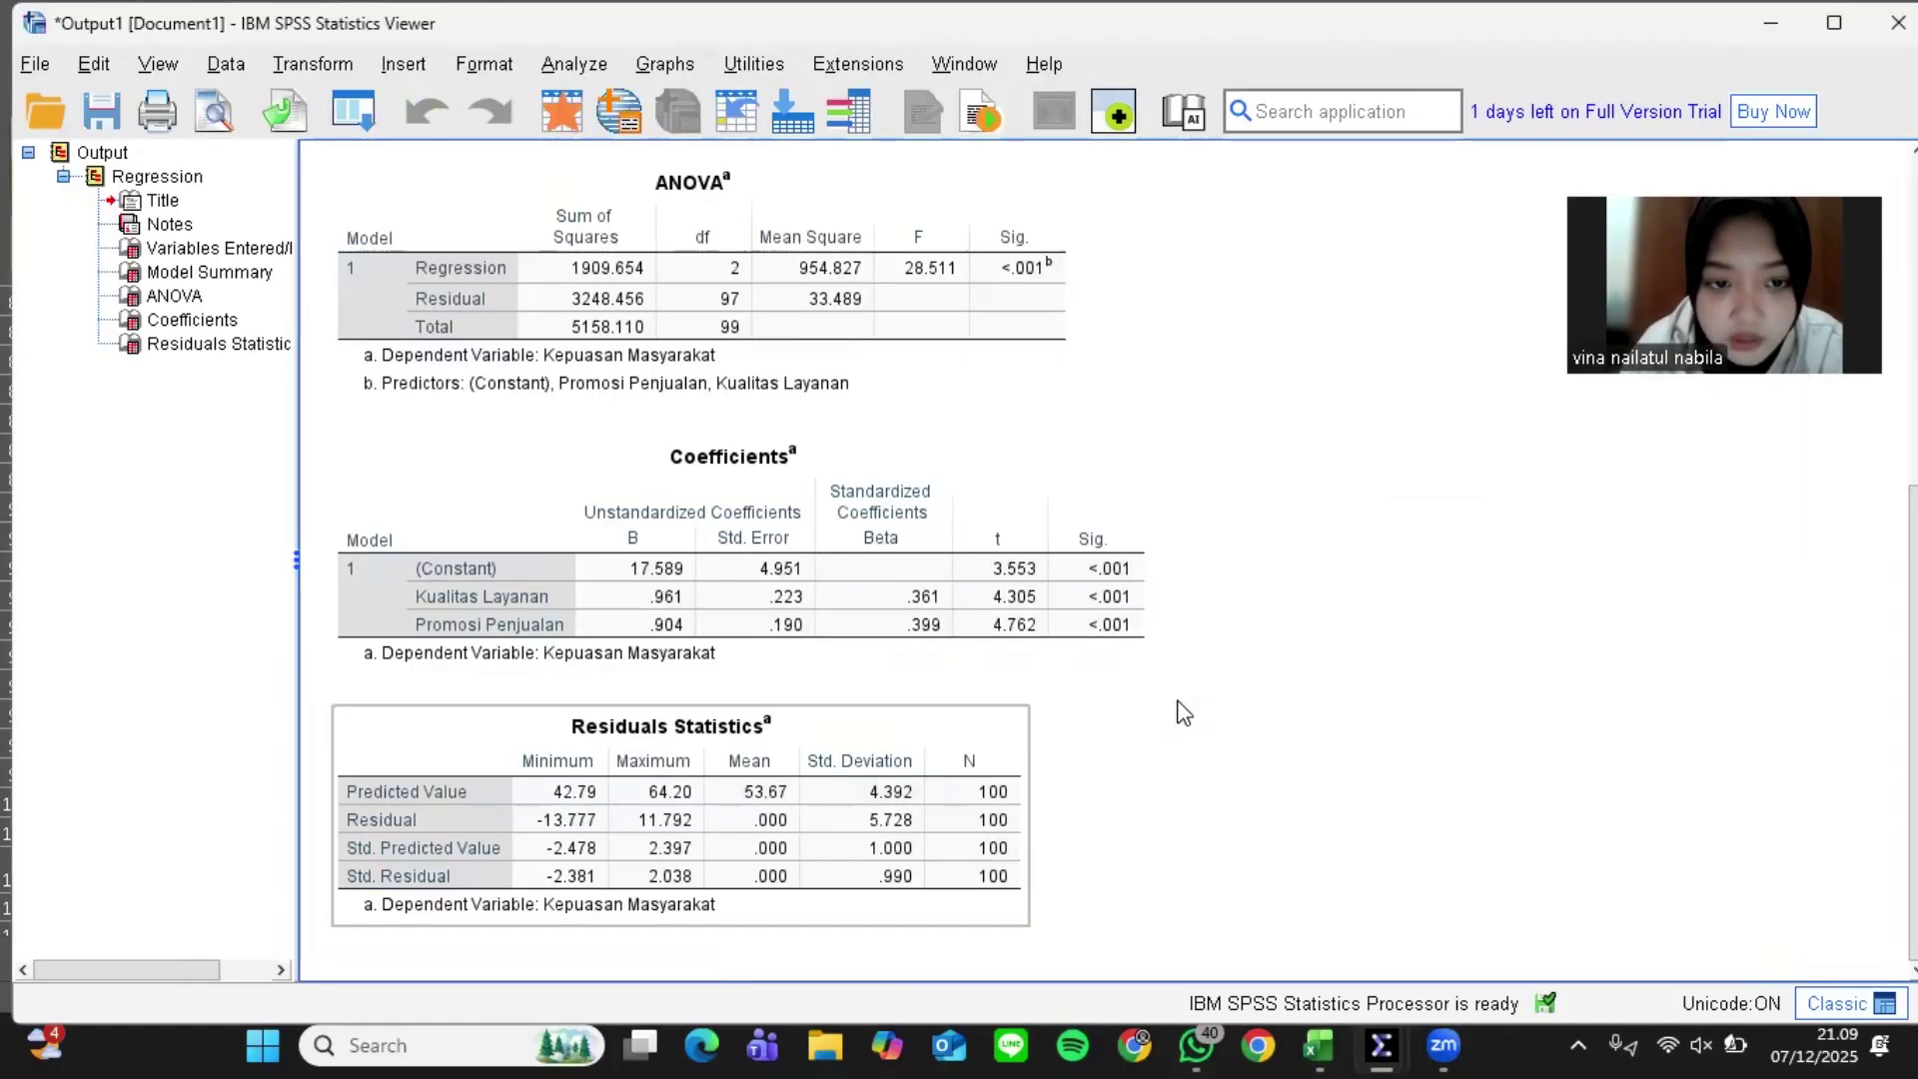
Examine the significance values of Kualitas Layanan and Promosi Penjualan in the Abs_RES regression's Coefficients table
{"action": "scroll", "coordinate": [1184, 712], "scroll_direction": "down", "scroll_amount": 3}
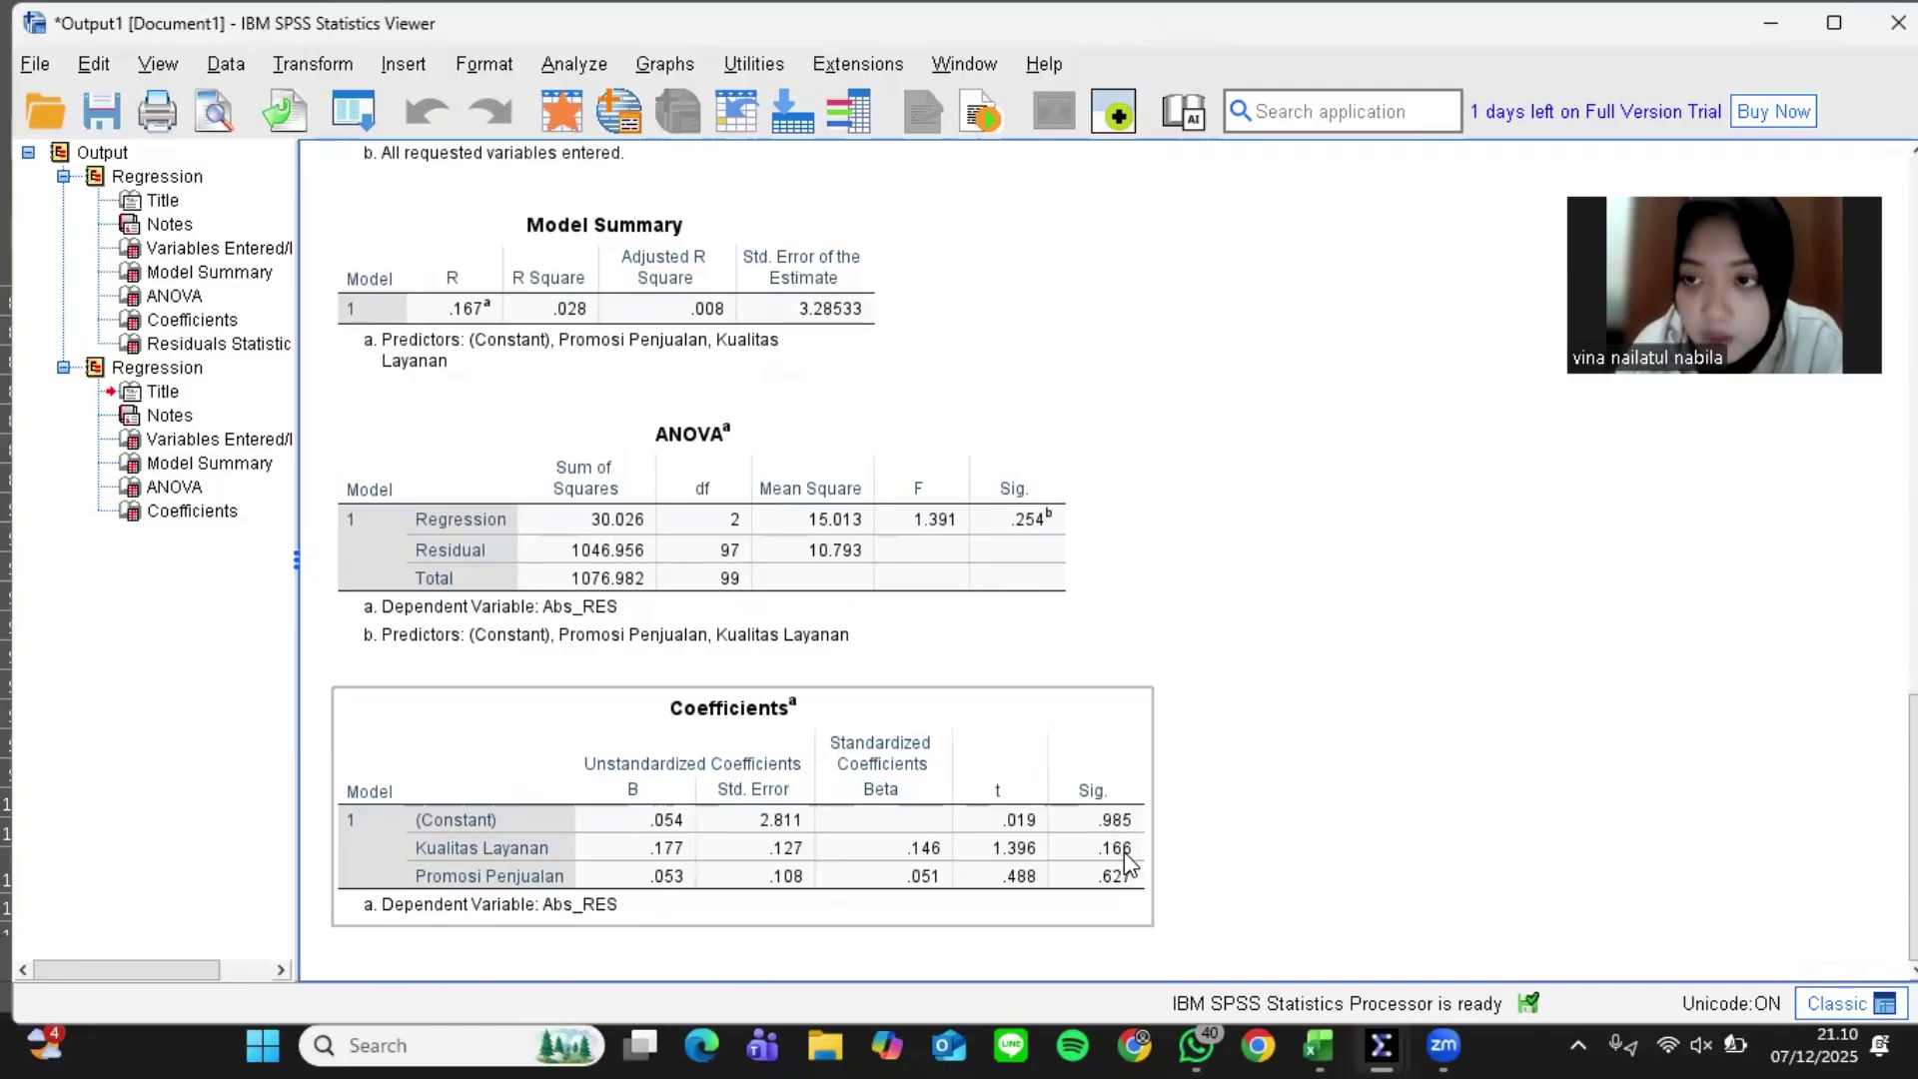
{"action": "left_click", "coordinate": [1167, 867]}
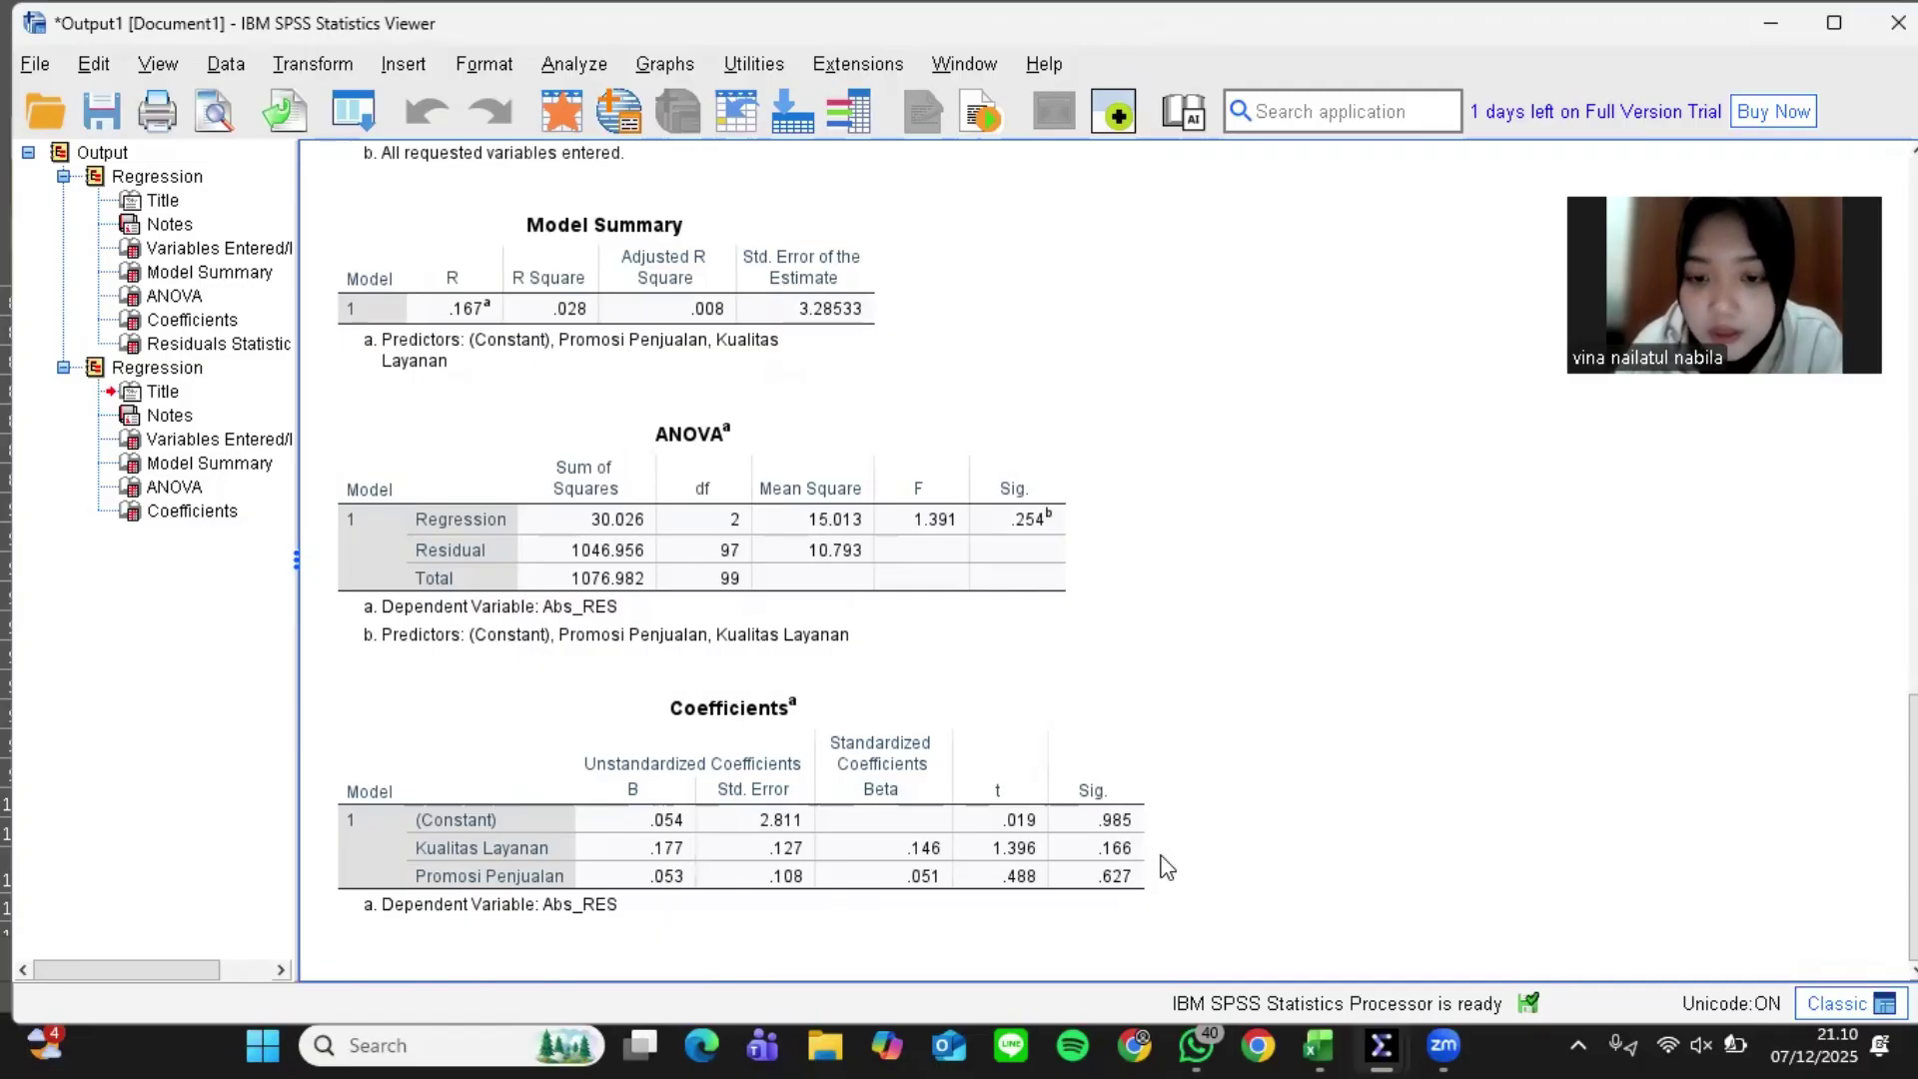
{"action": "left_click", "coordinate": [706, 866]}
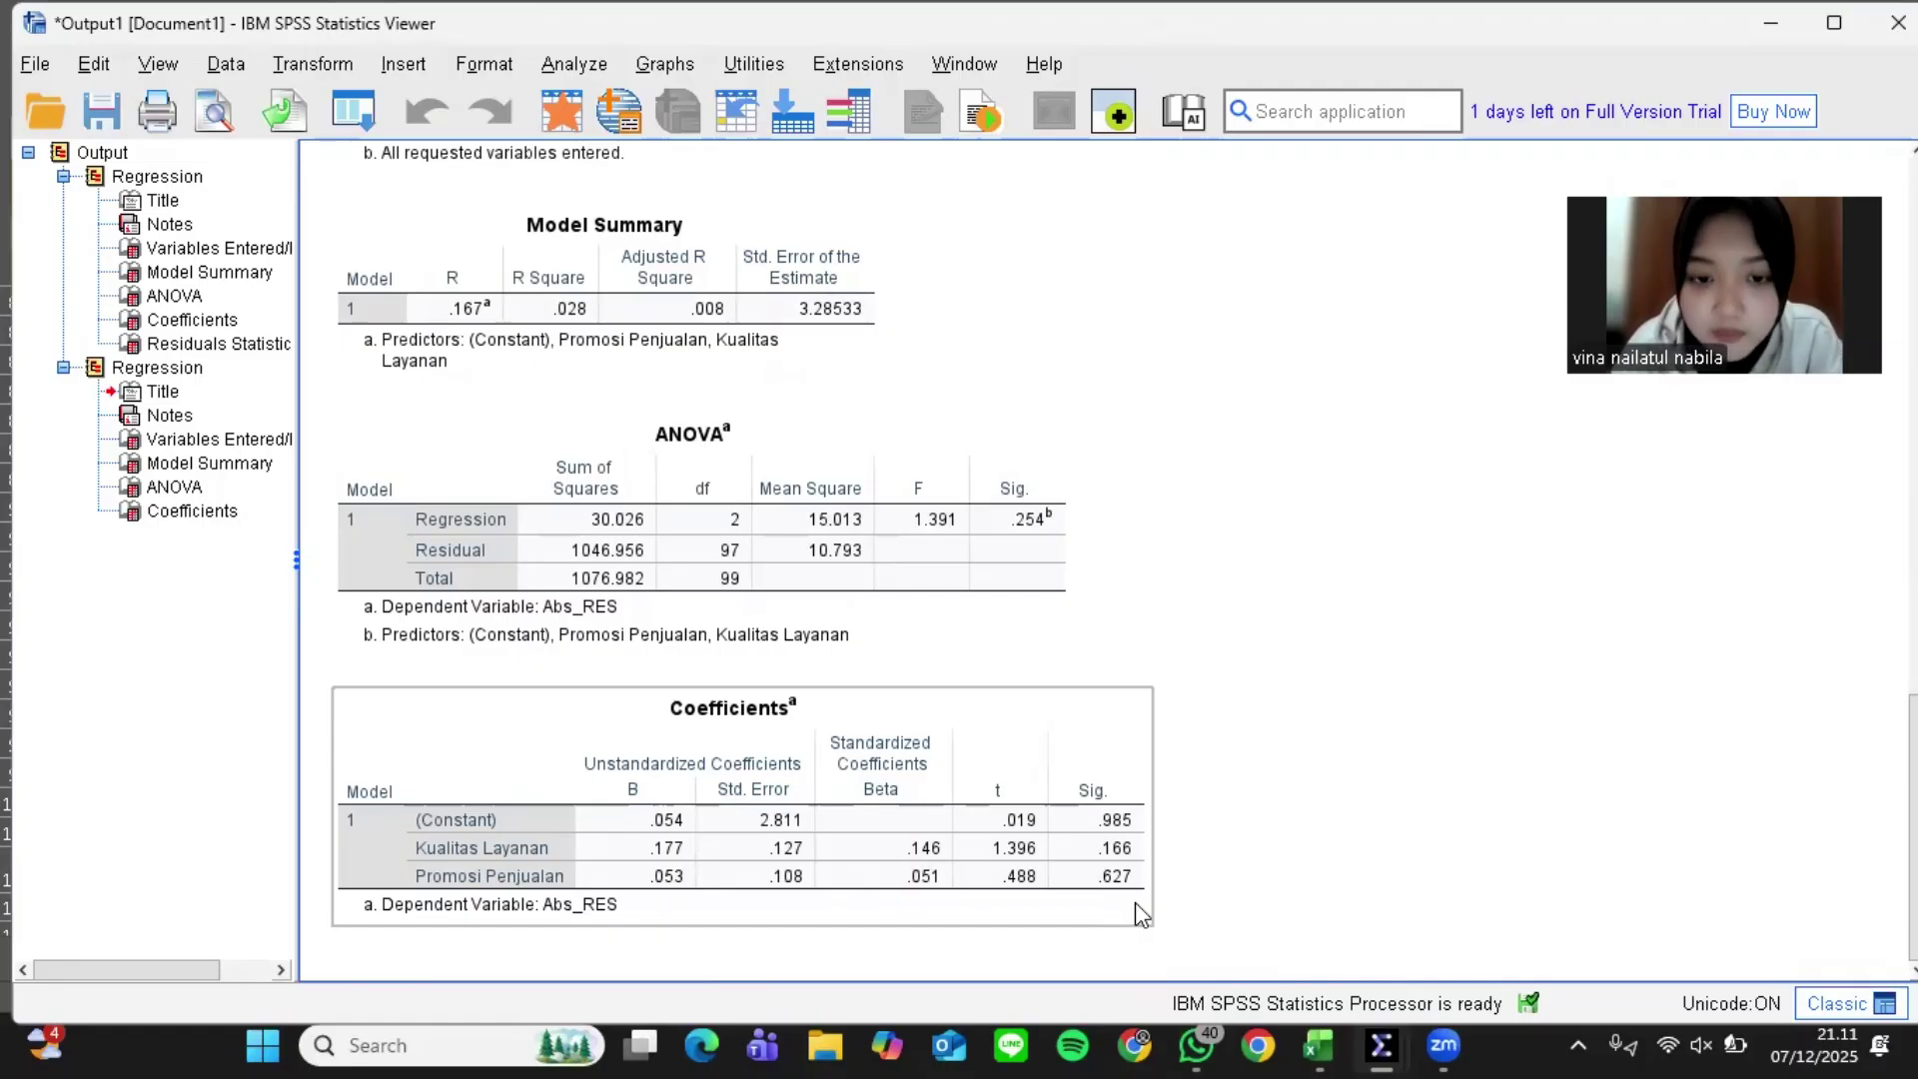
{"action": "left_click", "coordinate": [1376, 507]}
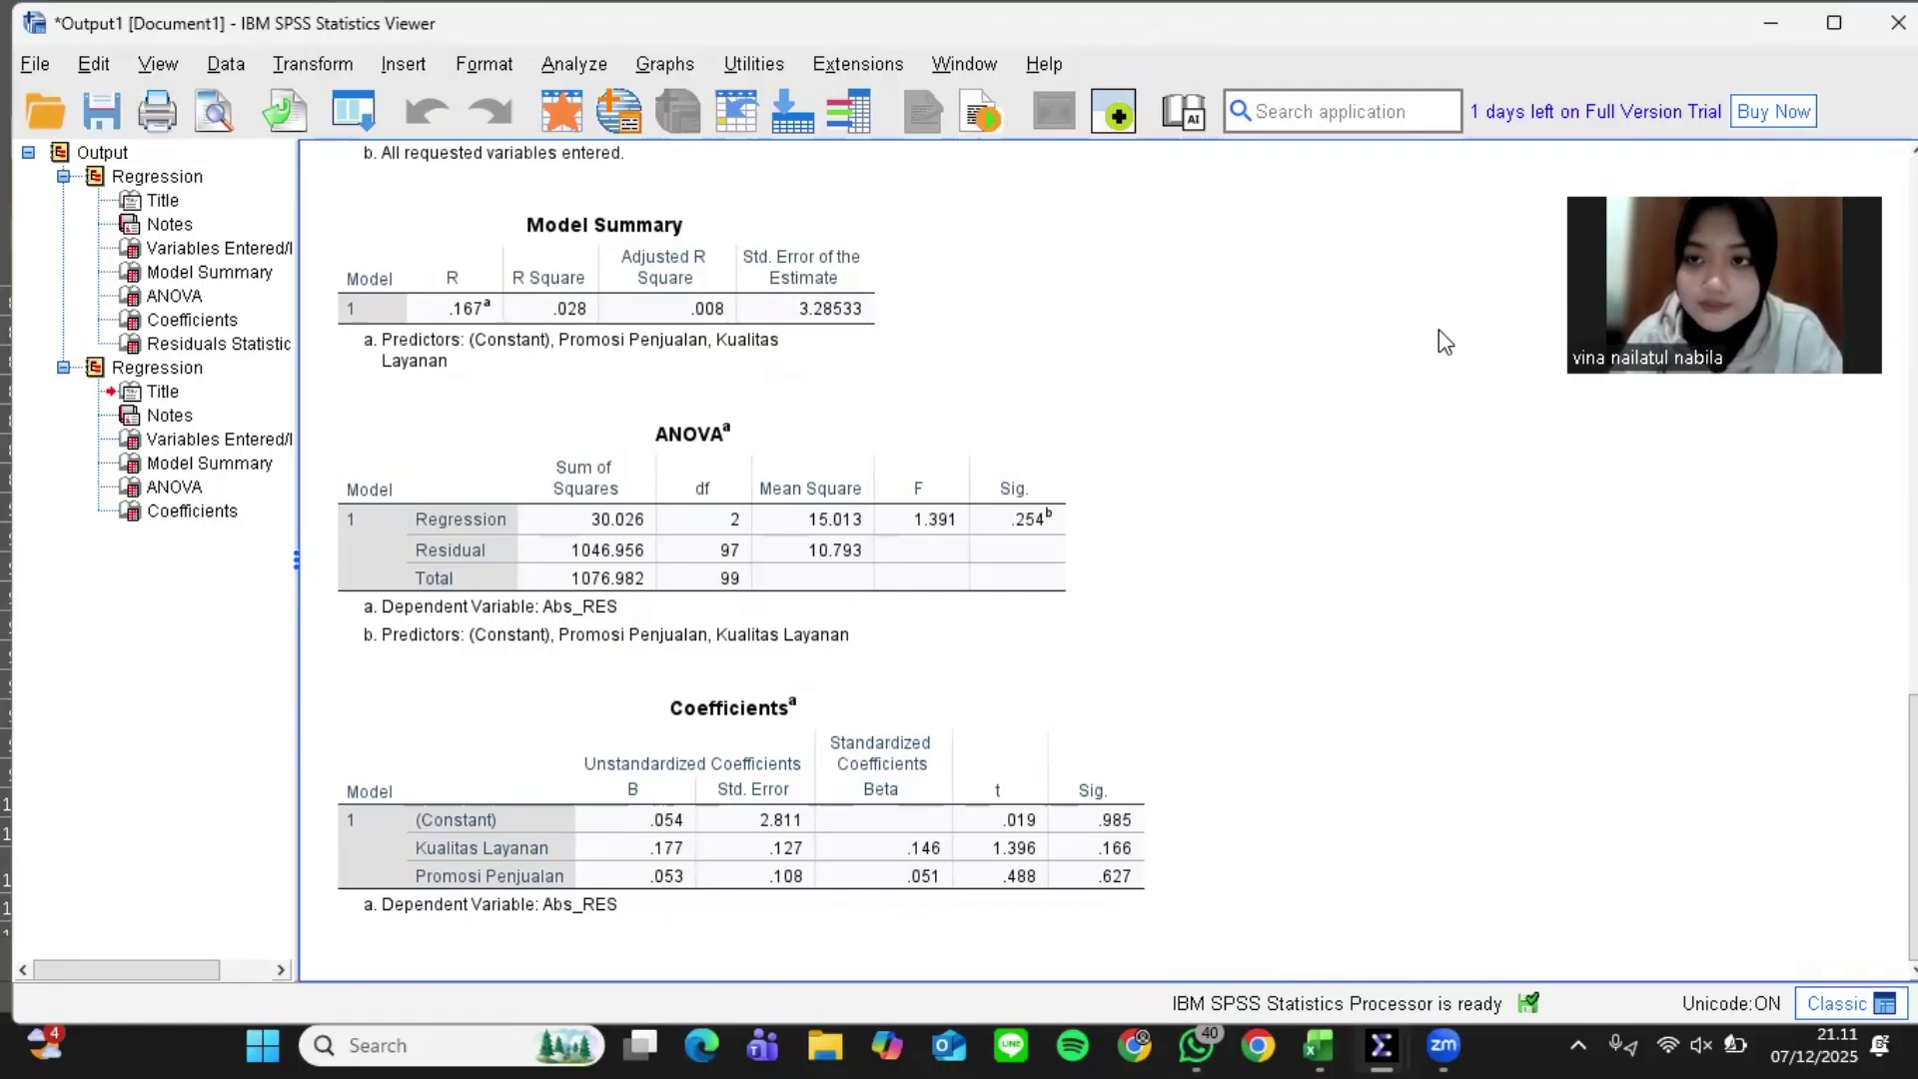